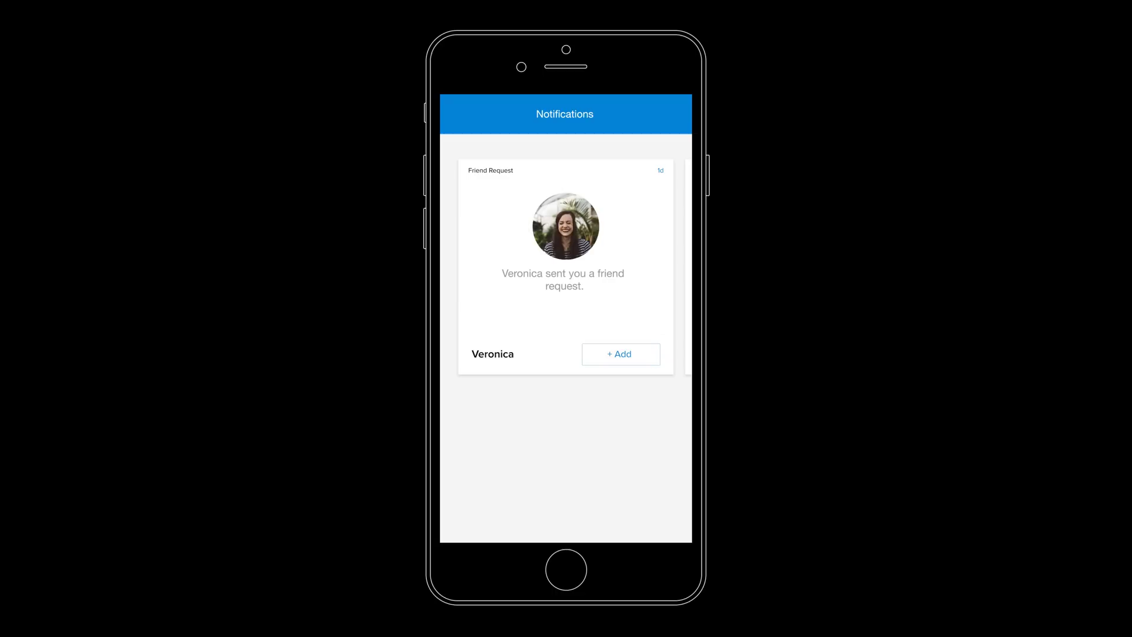
pyautogui.moveTo(614, 277)
pyautogui.mouseDown()
pyautogui.moveTo(484, 278)
pyautogui.moveTo(643, 278)
pyautogui.mouseUp()
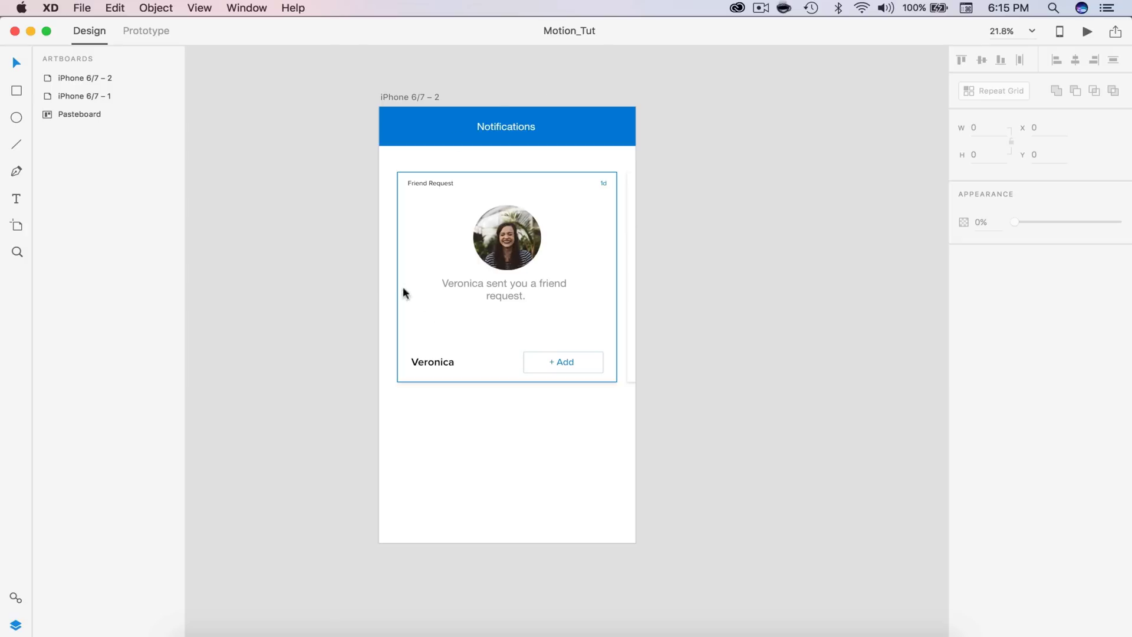
# Inspect the two friend request cards, the Notifications top bar and the dimensions of the iPhone 6/7 – 2 artboard
pyautogui.click(517, 281)
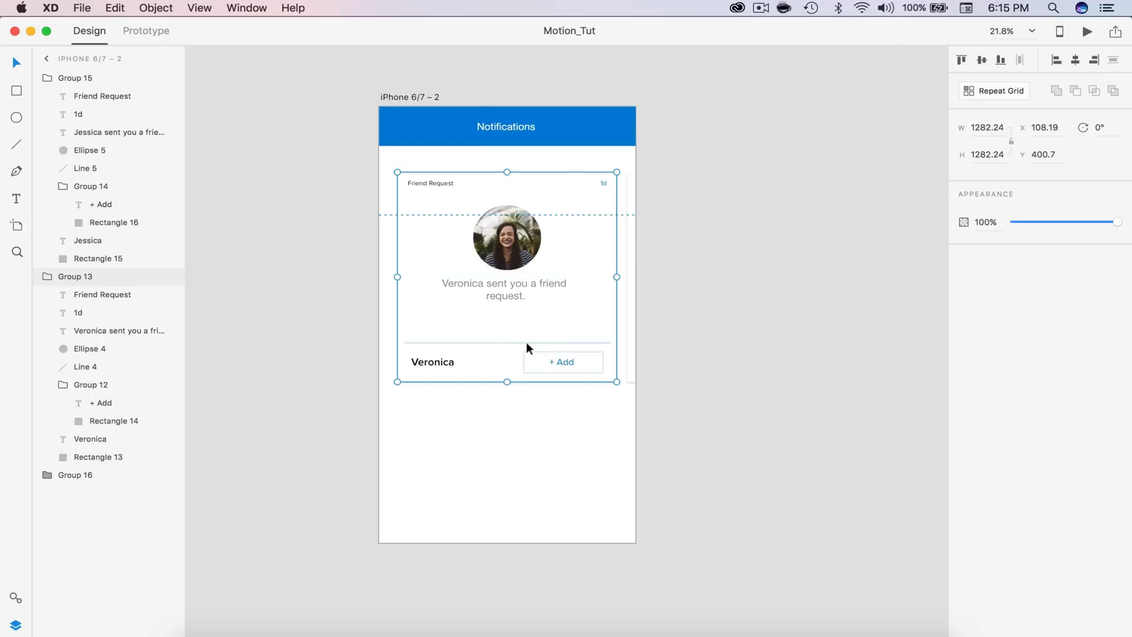
pyautogui.click(631, 311)
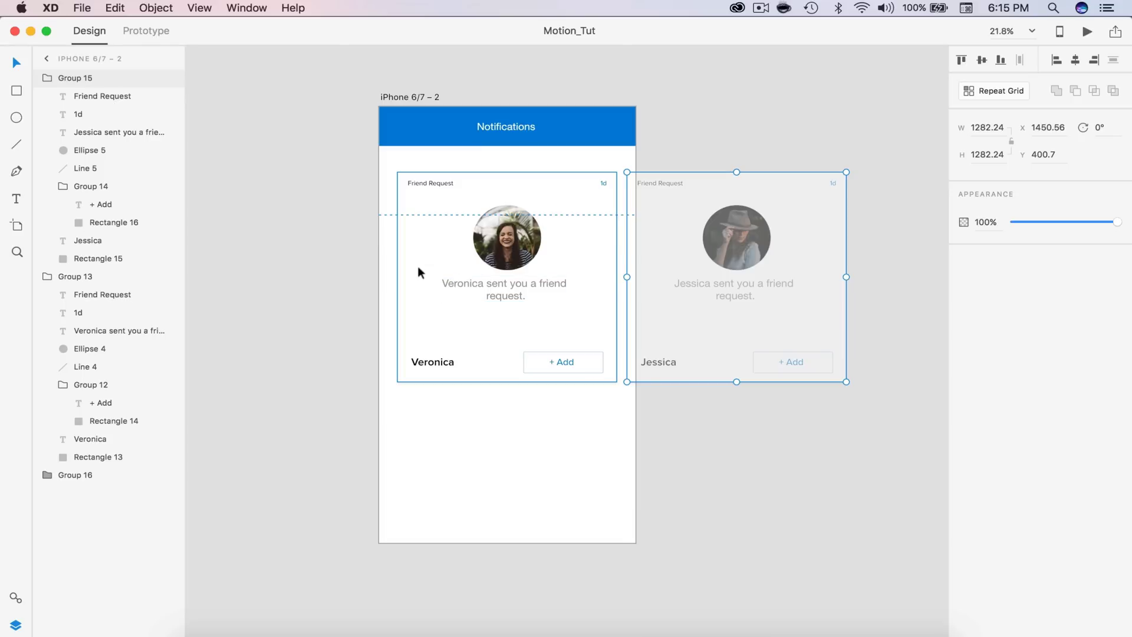
pyautogui.click(542, 135)
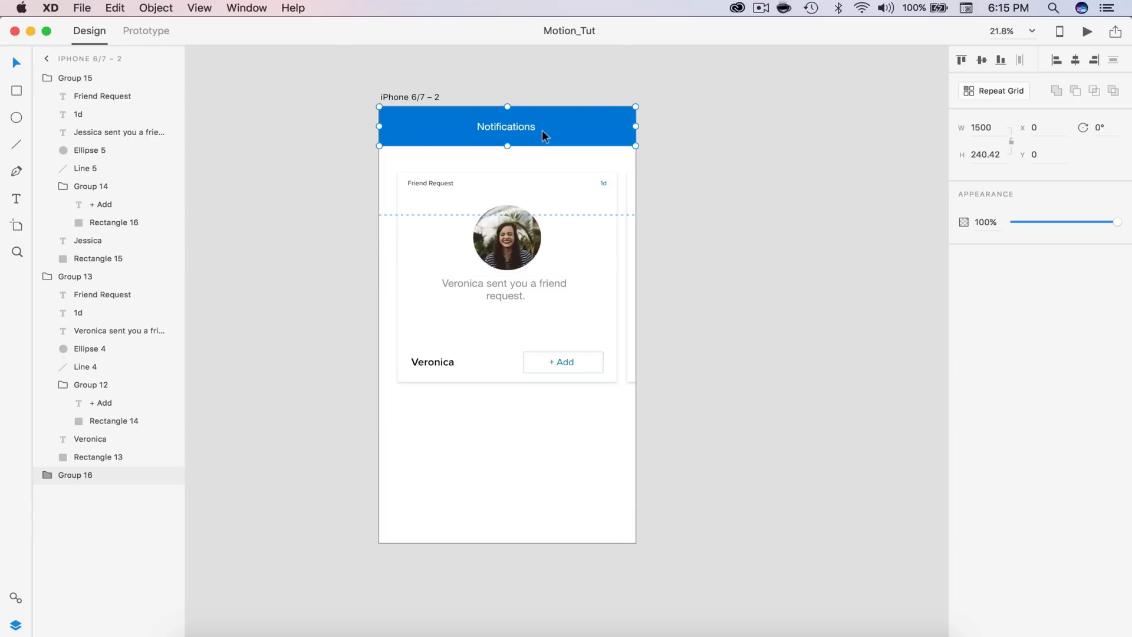
pyautogui.click(331, 215)
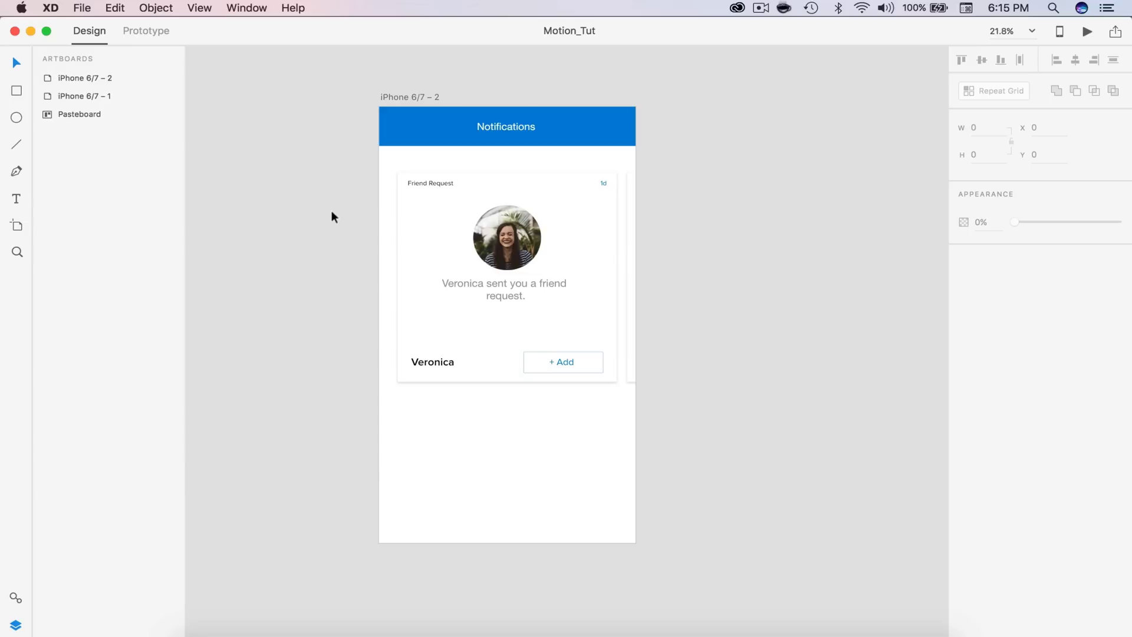
pyautogui.click(418, 97)
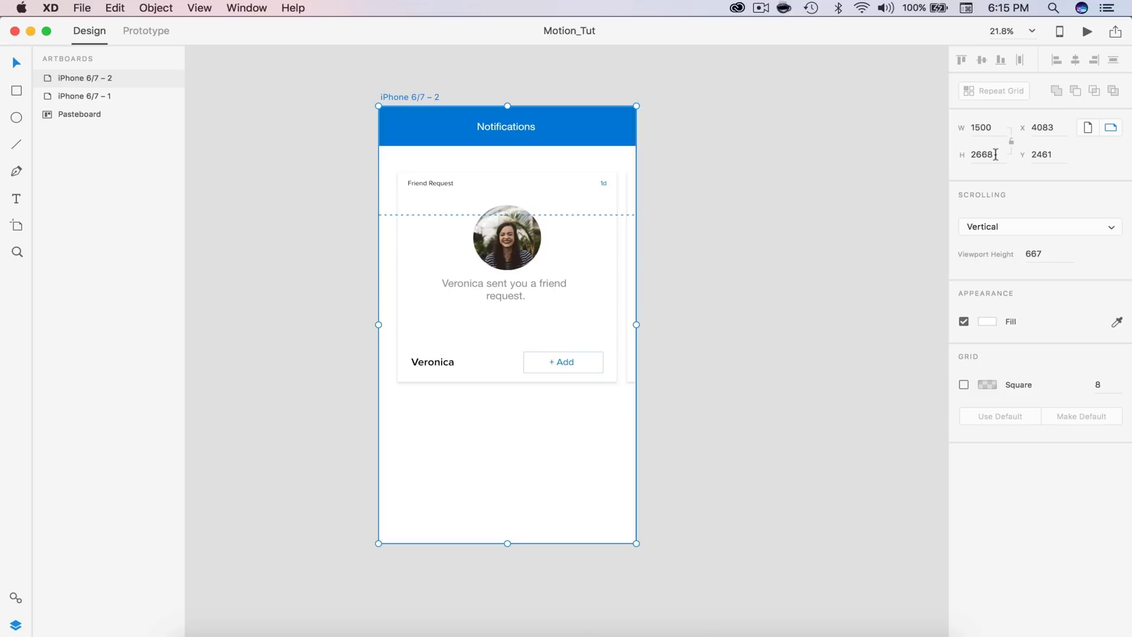
# Switch to After Effects and create a 1500 × 2668 px composition at 30 fps with an 8-second duration
pyautogui.click(341, 624)
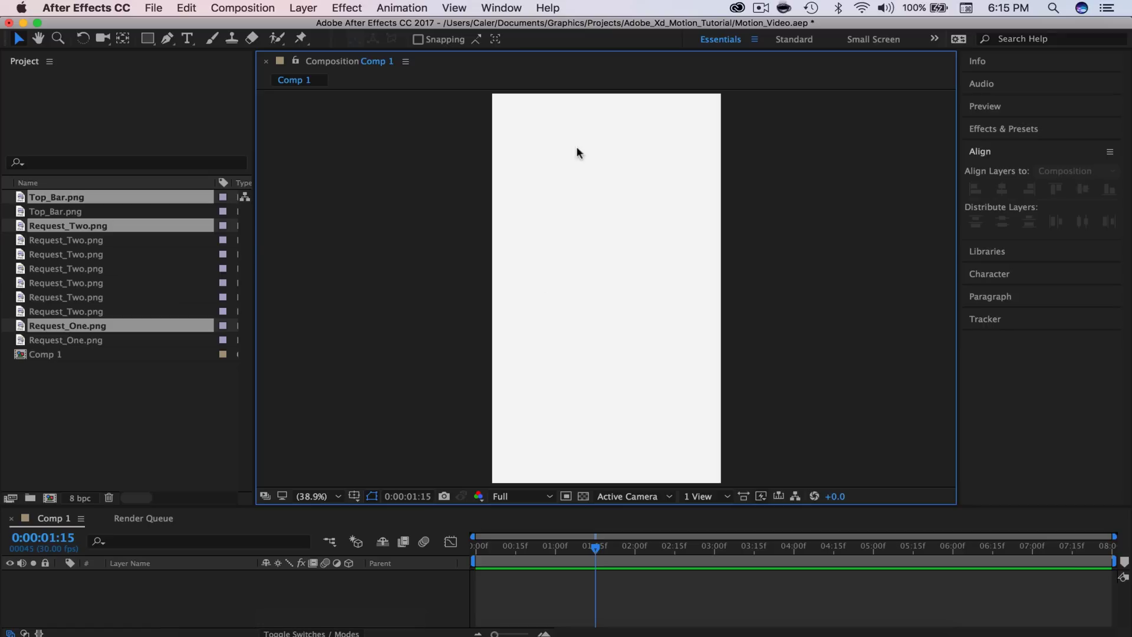
pyautogui.click(248, 8)
pyautogui.click(254, 26)
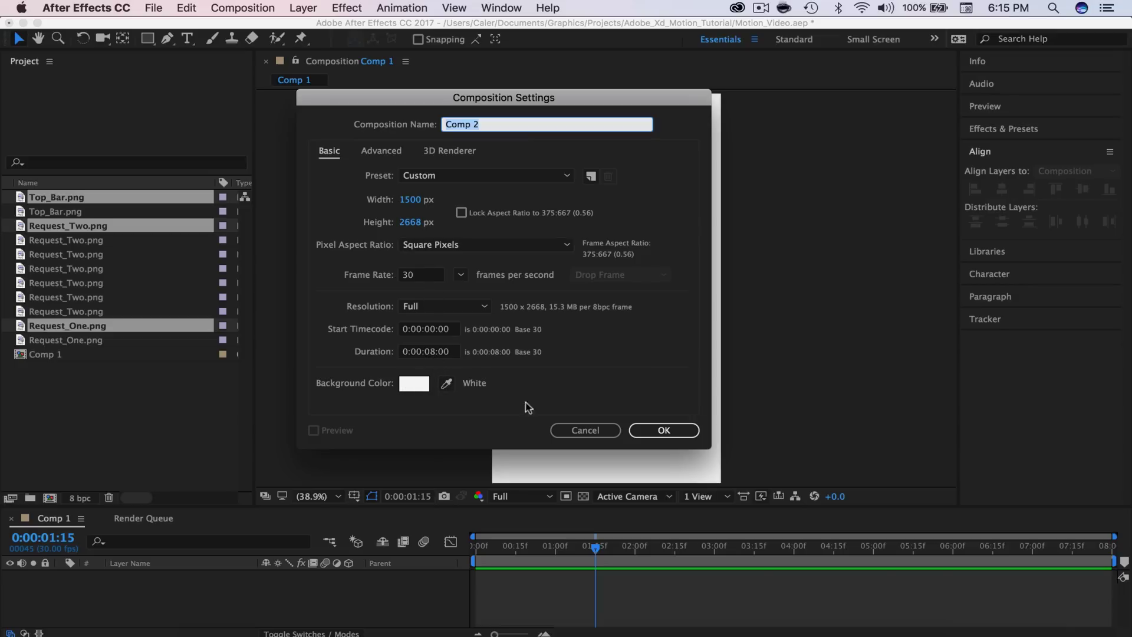
pyautogui.click(655, 430)
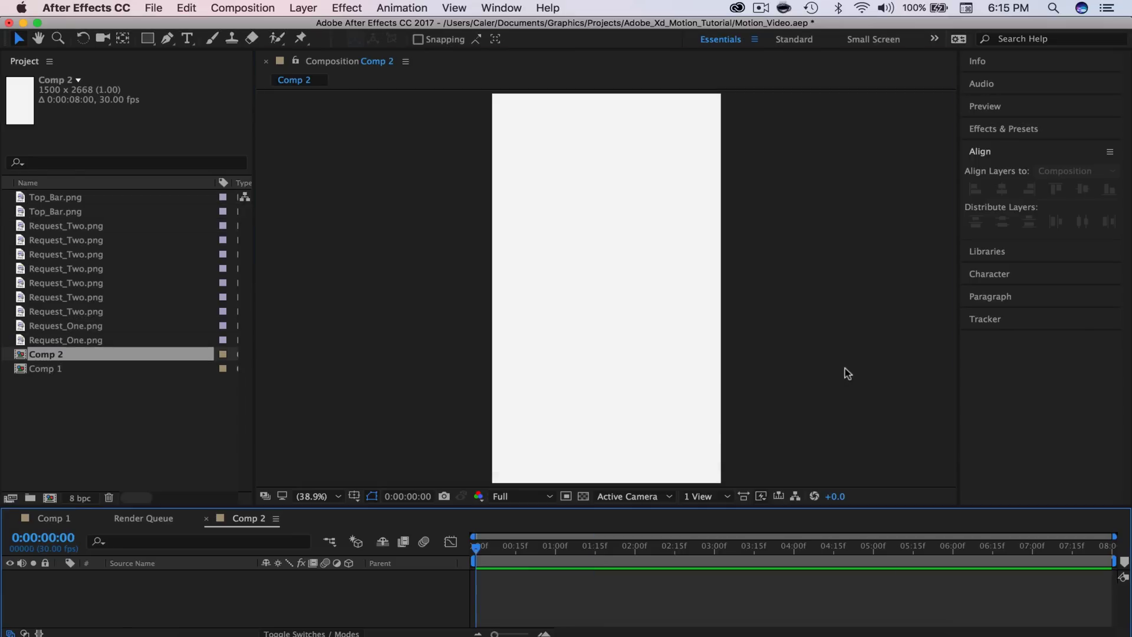
# Switch to Adobe XD and group the Notifications top bar elements
pyautogui.click(342, 630)
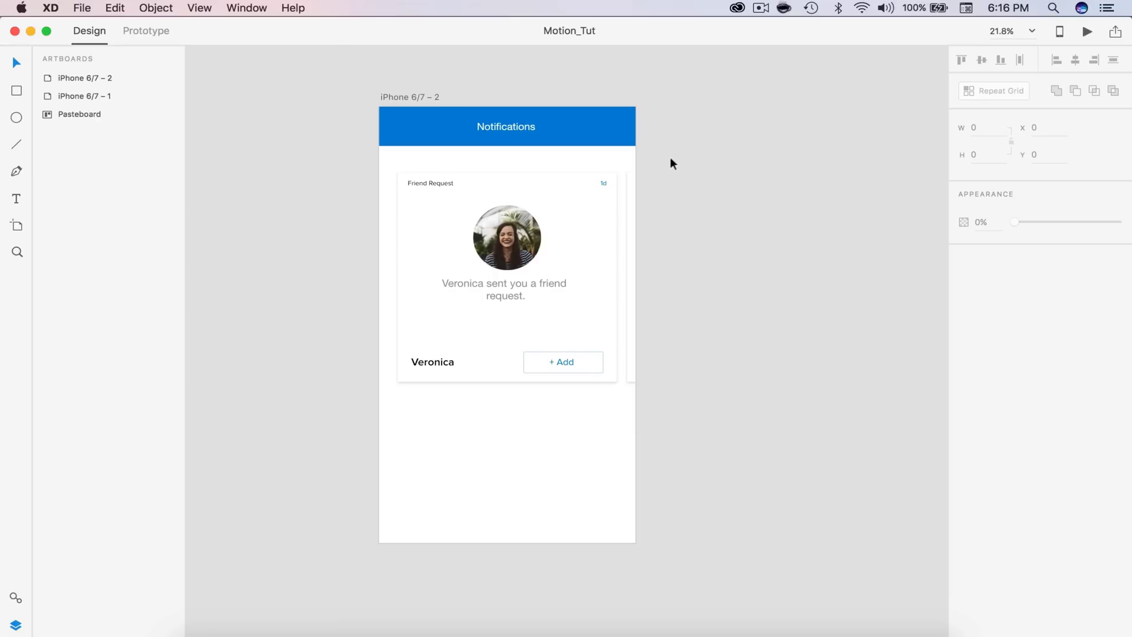
pyautogui.moveTo(672, 162); pyautogui.dragTo(340, 96)
pyautogui.press('super+g')
# Set up a PNG export of the grouped top bar as Top_Bar in the images folder, and cancel it
pyautogui.press('super+e')
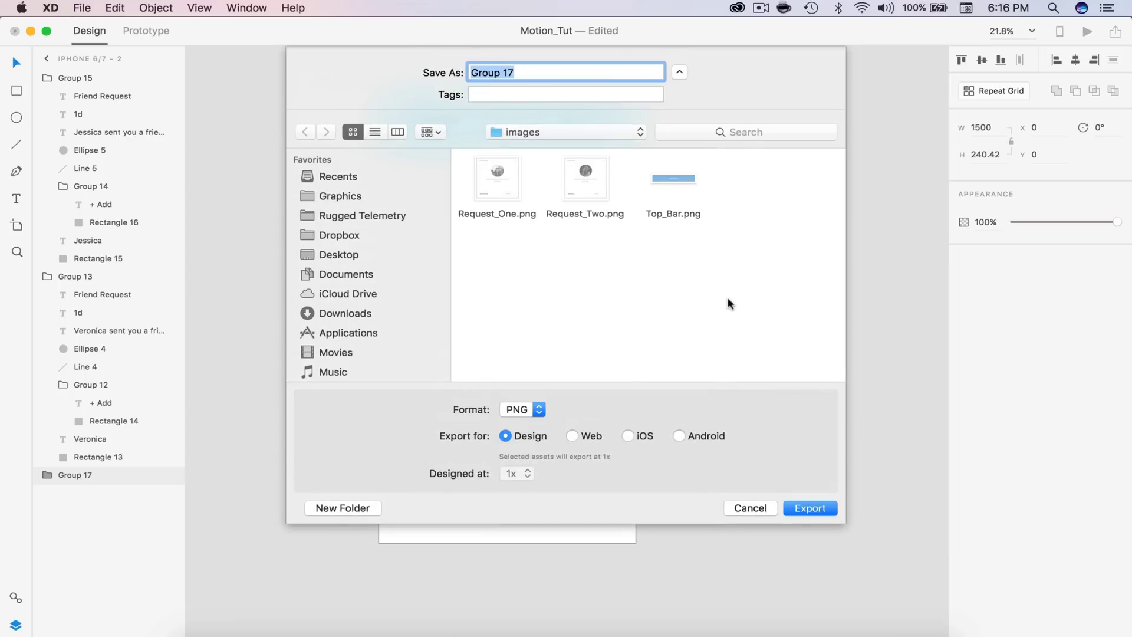
pyautogui.click(664, 179)
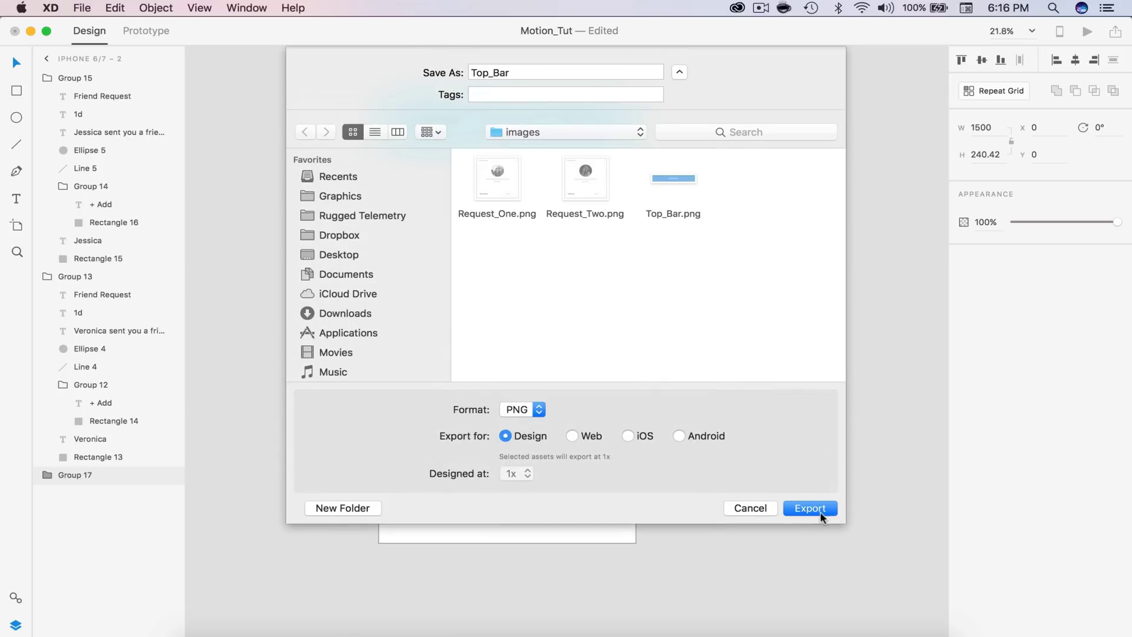
pyautogui.click(755, 508)
# Open the export settings for the first friend request card and close them without exporting
pyautogui.moveTo(618, 441); pyautogui.dragTo(377, 162)
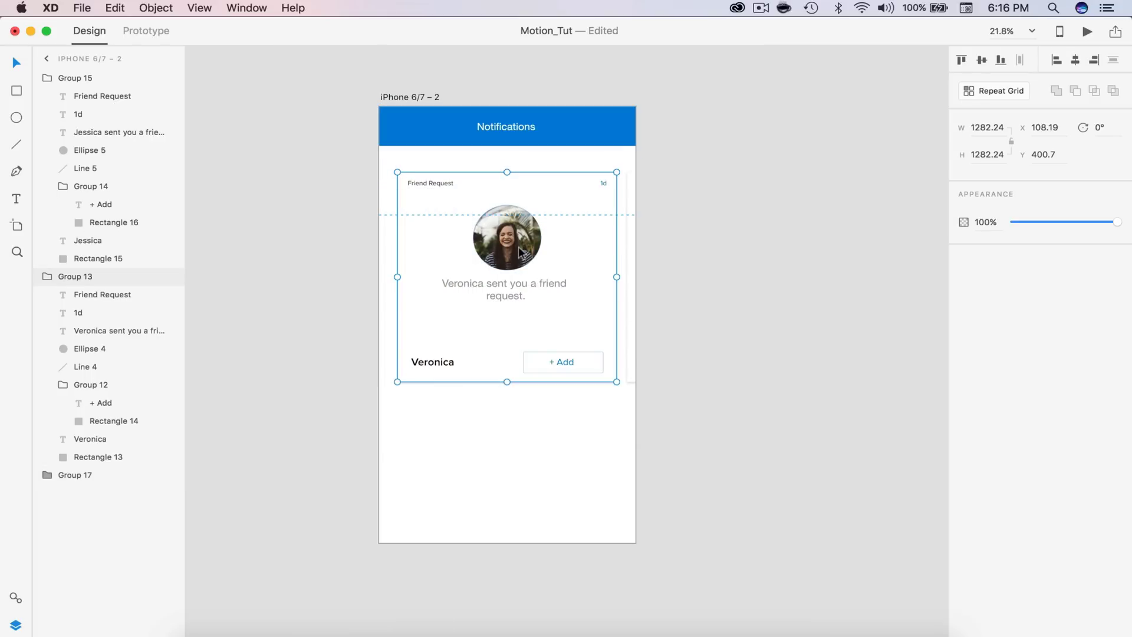
pyautogui.press('super+e')
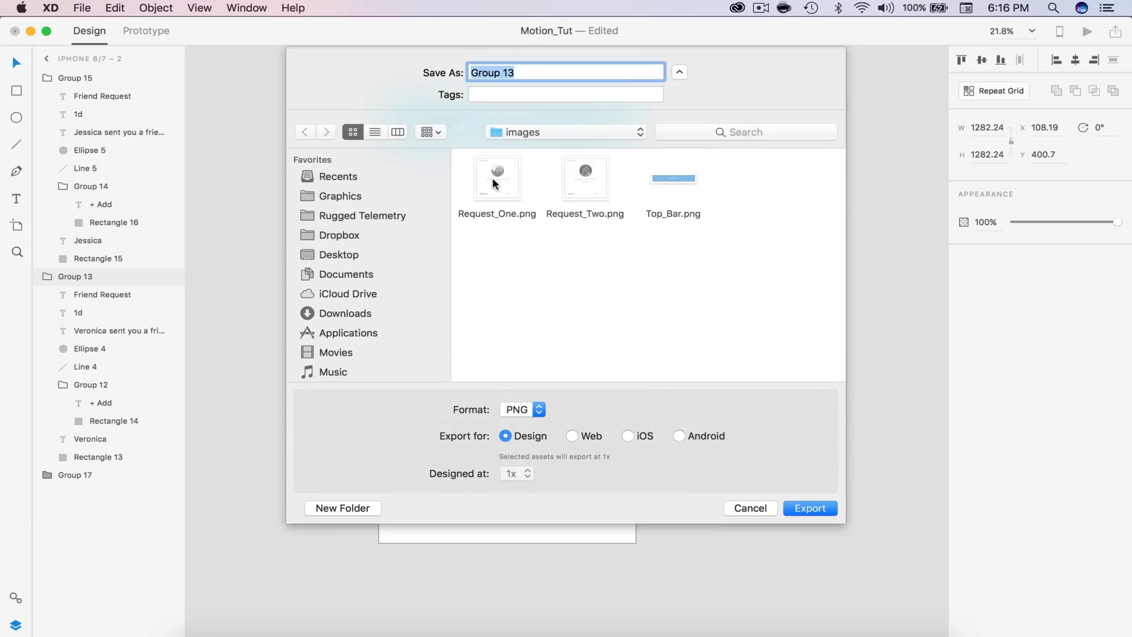
pyautogui.click(741, 508)
pyautogui.click(548, 472)
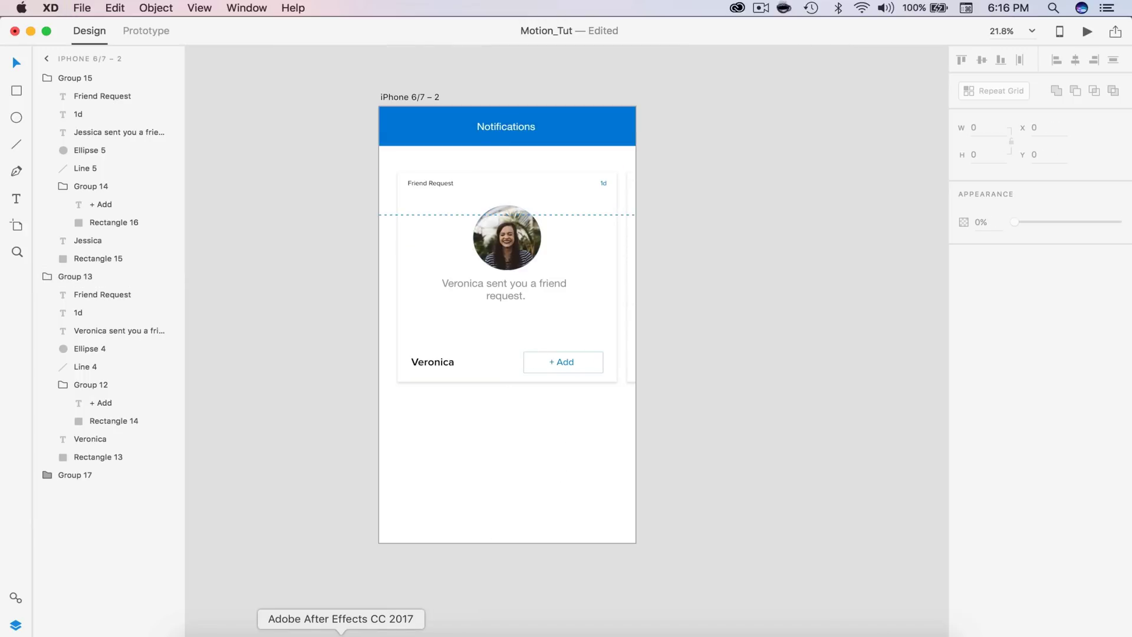
# Switch to After Effects and add Request_One.png, Request_Two.png and Top_Bar.png from the images folder to the composition as layers
pyautogui.click(339, 631)
pyautogui.click(195, 632)
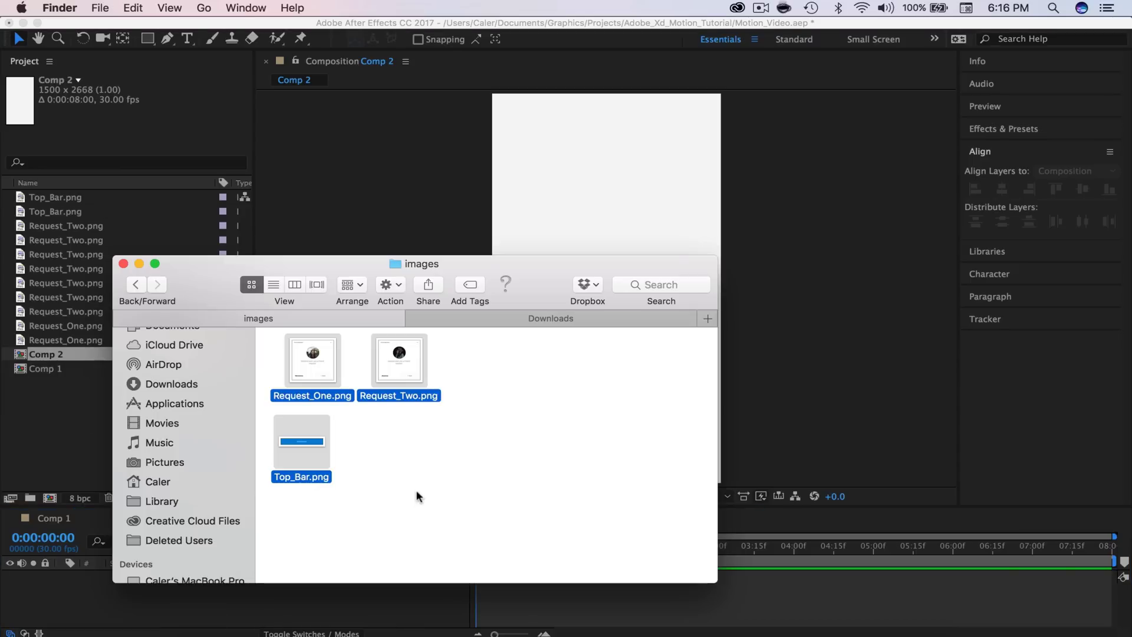
pyautogui.moveTo(316, 367); pyautogui.dragTo(590, 177)
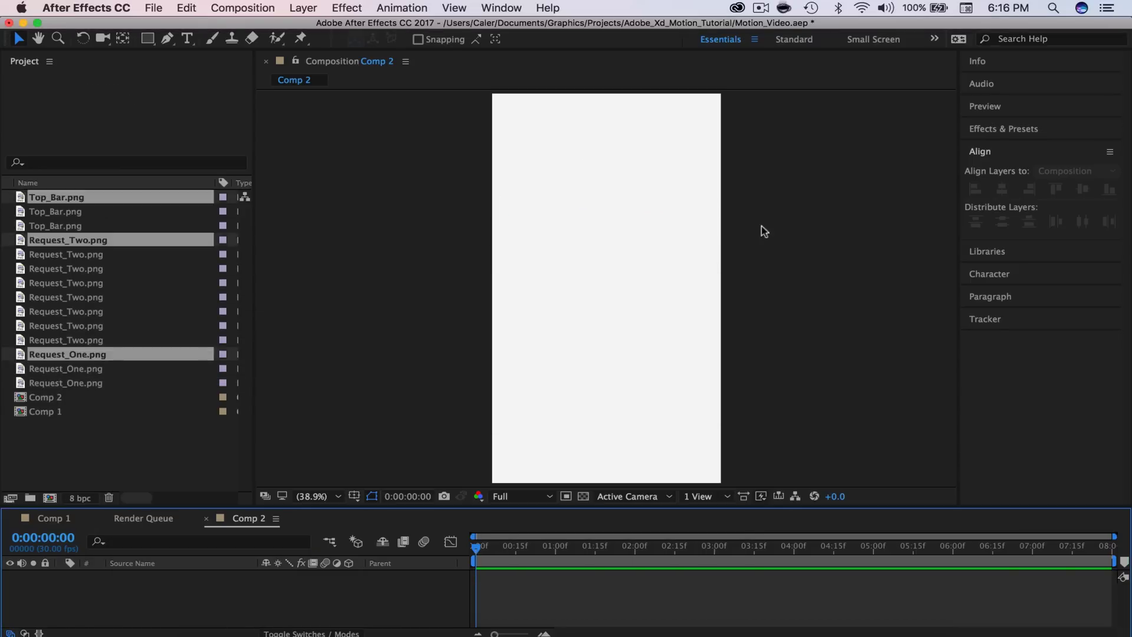
pyautogui.click(802, 241)
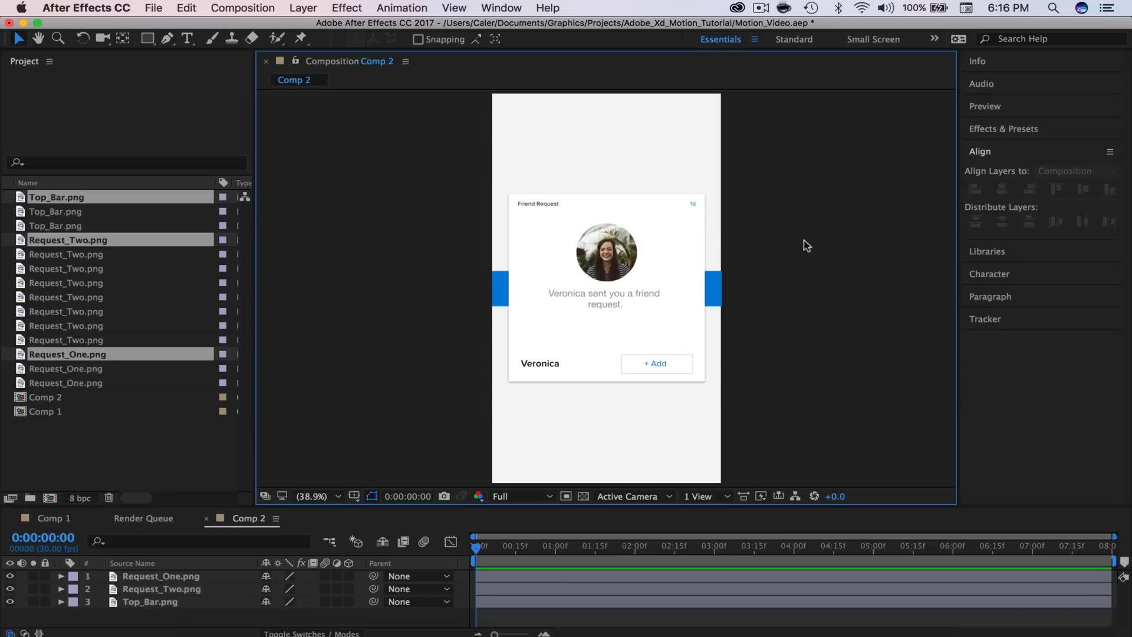
# Move the Top_Bar.png layer up to the top edge of the composition
pyautogui.click(157, 602)
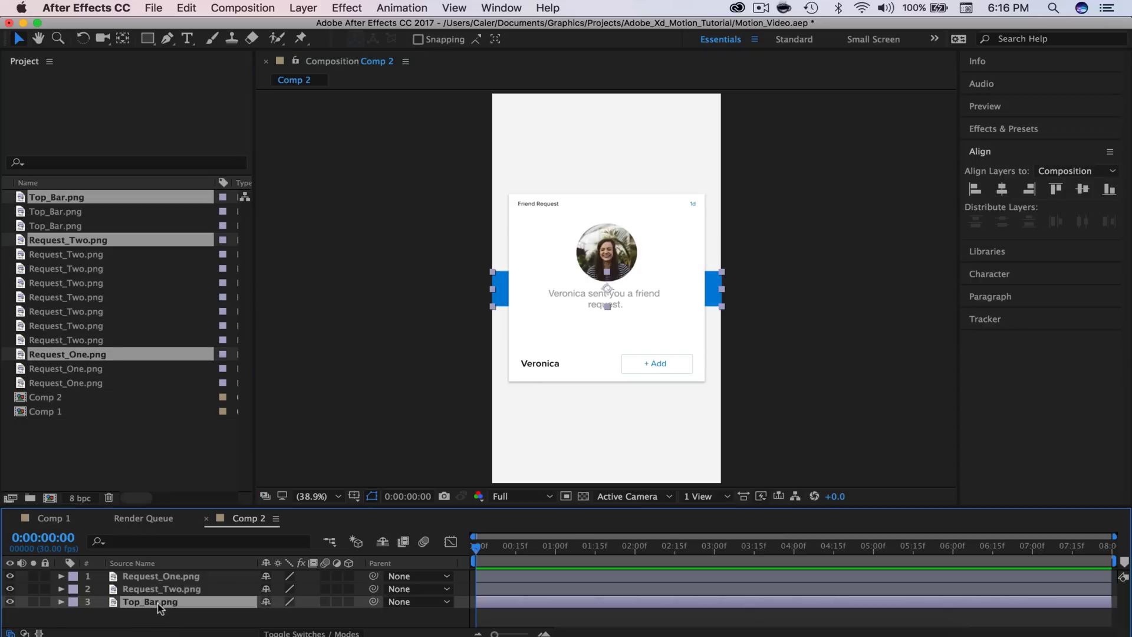
pyautogui.hotkey('shift', 'Up')
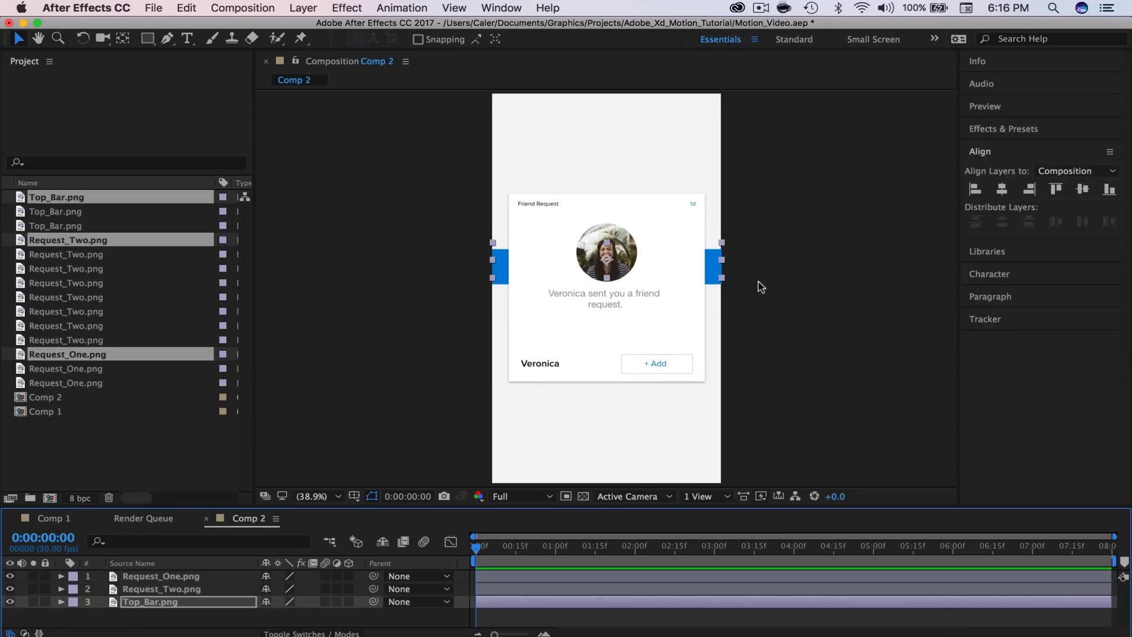
pyautogui.hotkey('shift', 'Up')
pyautogui.hotkey('shift', 'Up')
pyautogui.hotkey('shift', 'Up')
pyautogui.hotkey('shift', 'Up')
pyautogui.hotkey('shift', 'Up')
pyautogui.hotkey('shift', 'Up')
pyautogui.hotkey('shift', 'Up')
pyautogui.hotkey('shift', 'Up')
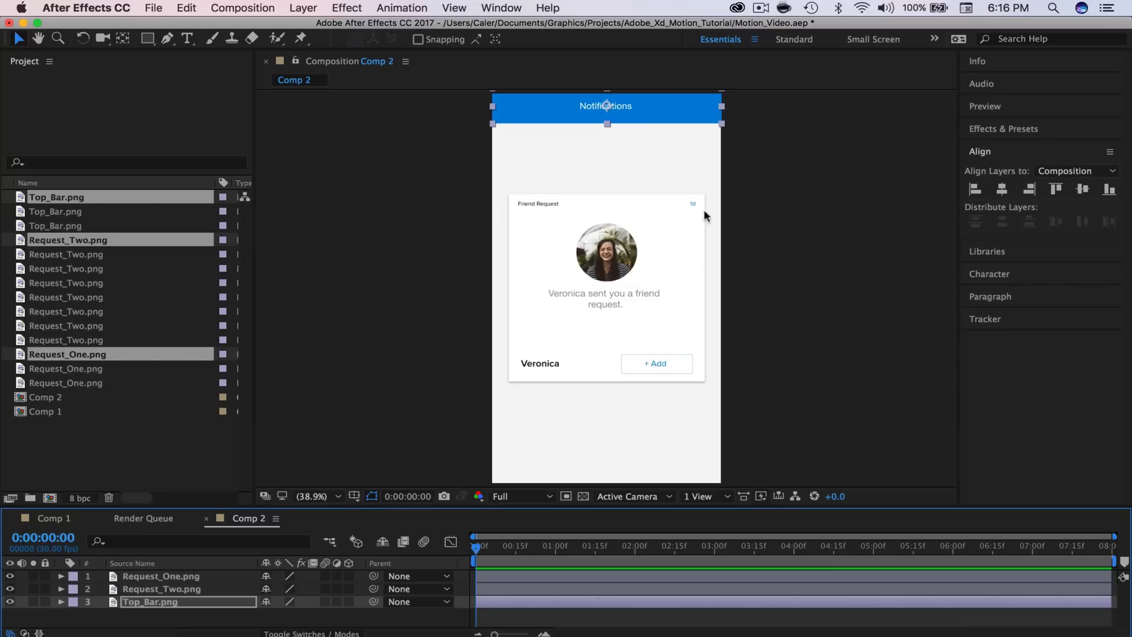
# Nudge the Top_Bar.png layer down until it sits flush with the composition's top edge
pyautogui.press('.')
pyautogui.press('.')
pyautogui.moveTo(653, 132); pyautogui.dragTo(649, 336)
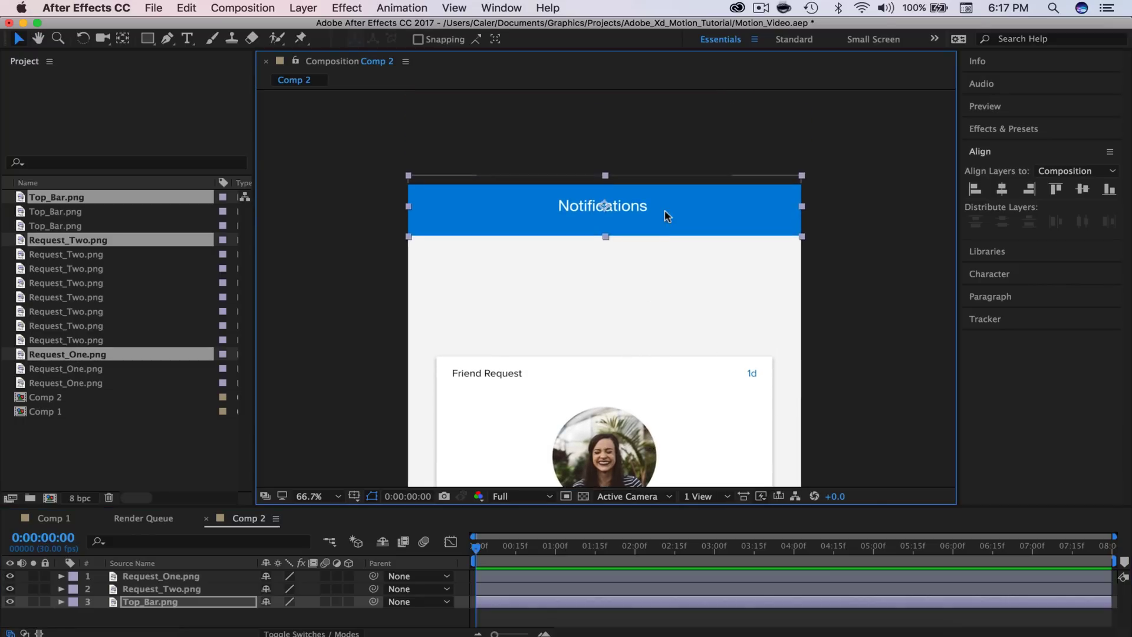
pyautogui.press('Down')
pyautogui.press('Down')
pyautogui.press('Down')
pyautogui.press('Down')
pyautogui.press('Down')
pyautogui.press('Down')
pyautogui.press('Down')
pyautogui.press('Down')
pyautogui.press('Down')
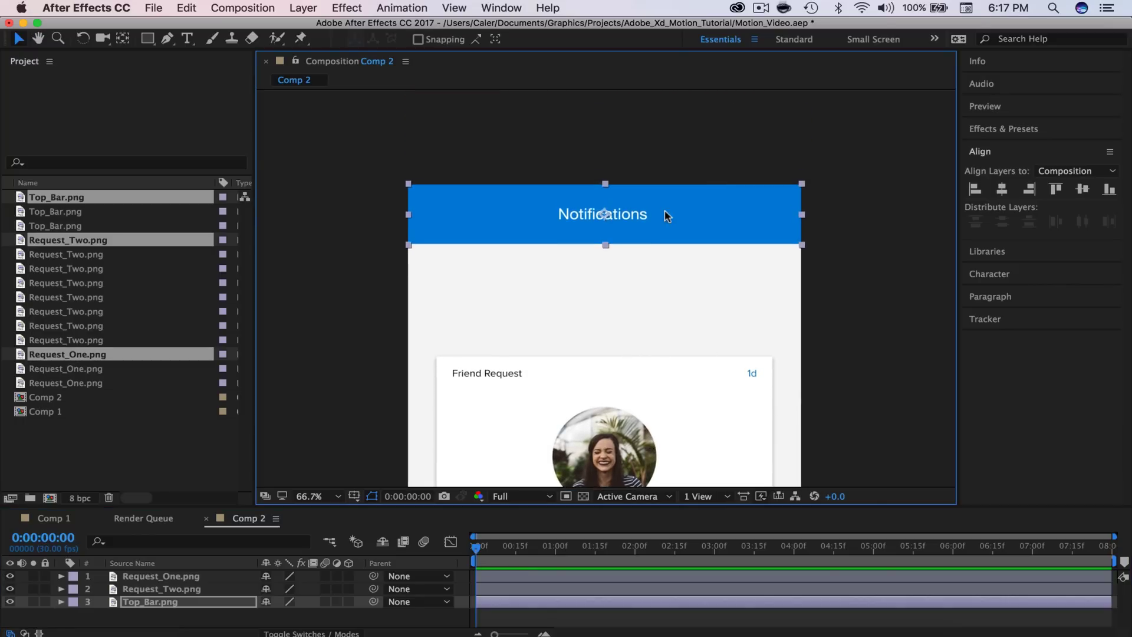
pyautogui.click(832, 235)
# Move the Request_One.png and Request_Two.png layers up to just below the top bar and centre them horizontally in the composition
pyautogui.click(313, 497)
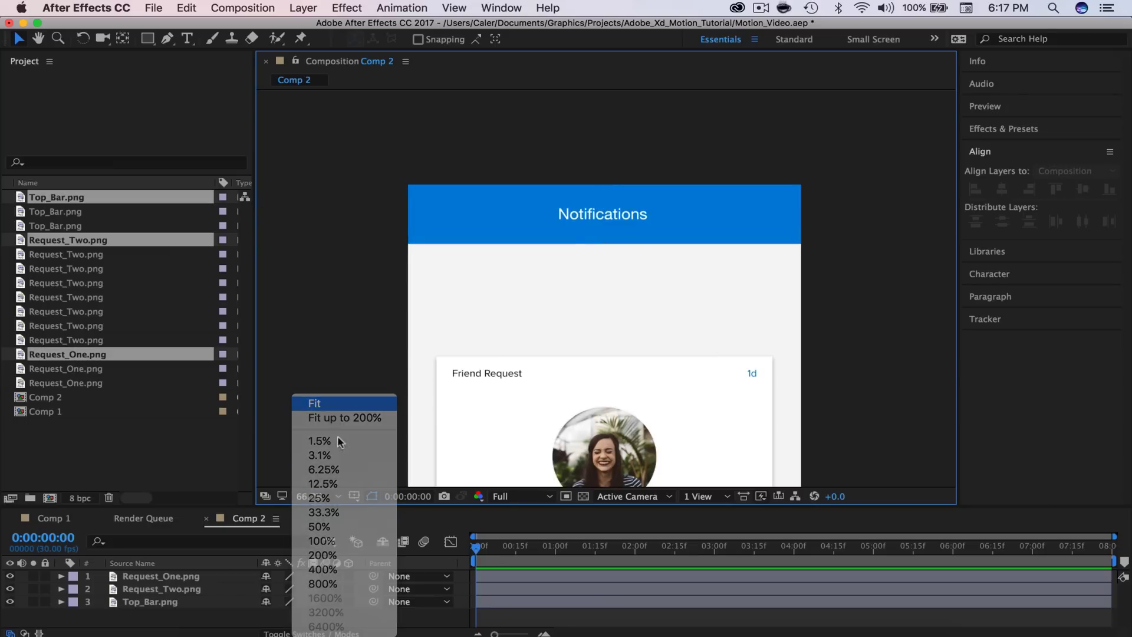
pyautogui.click(342, 415)
pyautogui.click(159, 581)
pyautogui.keyDown('shift'); pyautogui.click(159, 588); pyautogui.keyUp('shift')
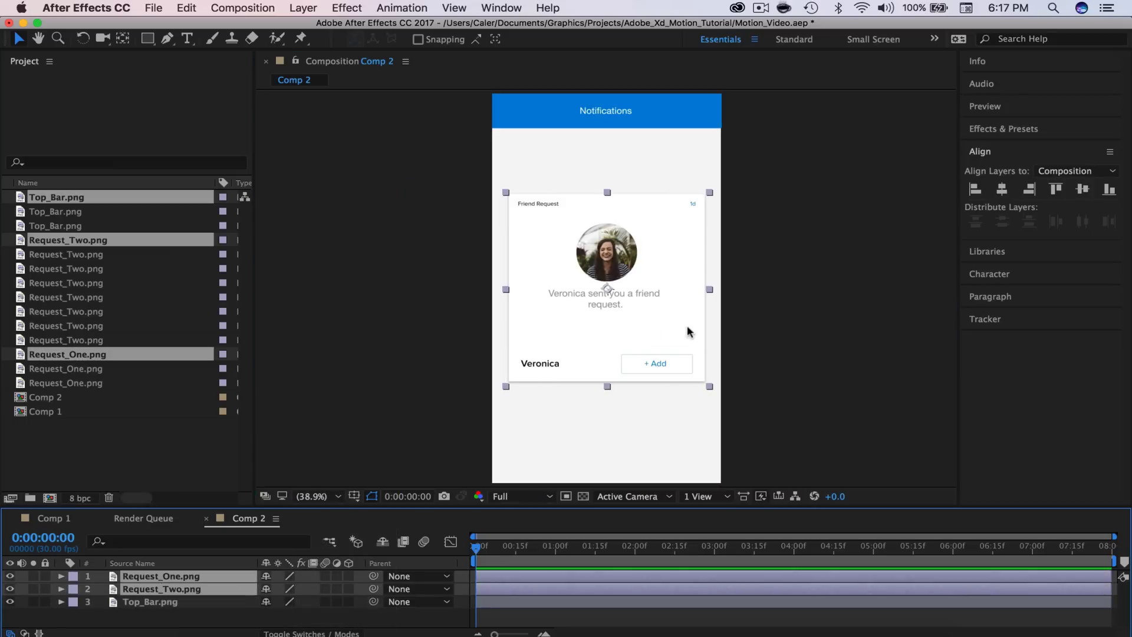
pyautogui.hotkey('shift', 'Up')
pyautogui.hotkey('shift', 'Up')
pyautogui.hotkey('shift', 'Up')
pyautogui.hotkey('shift', 'Up')
pyautogui.hotkey('shift', 'Up')
pyautogui.hotkey('shift', 'Up')
pyautogui.hotkey('shift', 'Up')
pyautogui.hotkey('shift', 'Up')
pyautogui.hotkey('shift', 'Up')
pyautogui.hotkey('shift', 'Up')
pyautogui.hotkey('shift', 'Up')
pyautogui.hotkey('shift', 'Up')
pyautogui.hotkey('shift', 'Up')
pyautogui.hotkey('shift', 'Up')
pyautogui.hotkey('shift', 'Up')
pyautogui.hotkey('shift', 'Up')
pyautogui.hotkey('shift', 'Up')
pyautogui.hotkey('shift', 'Up')
pyautogui.hotkey('shift', 'Up')
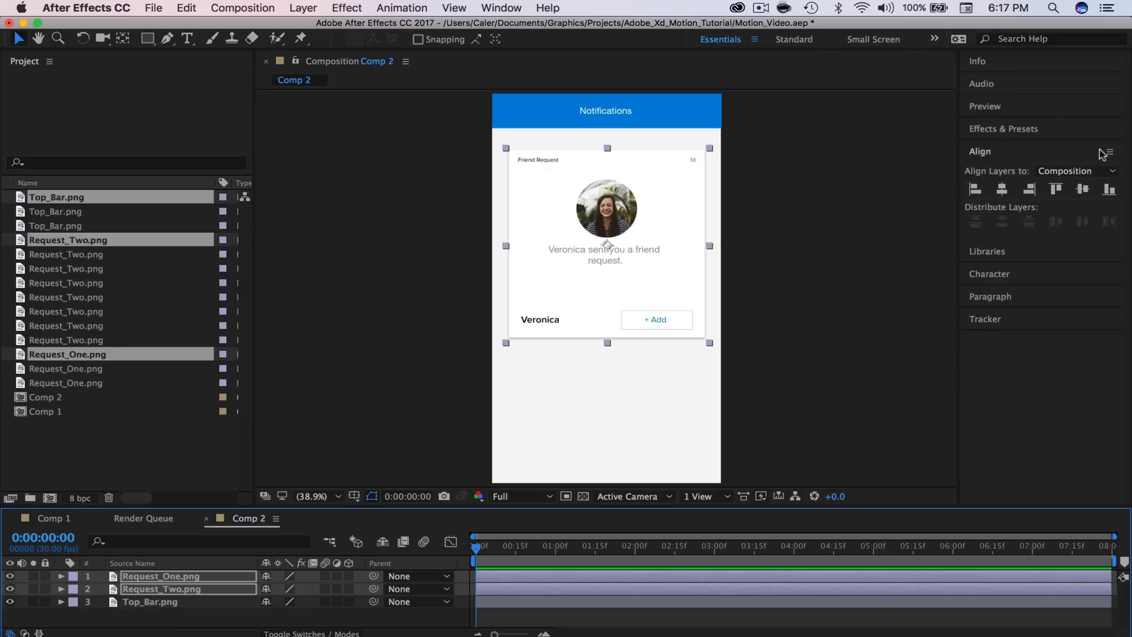
pyautogui.click(1002, 193)
pyautogui.click(827, 316)
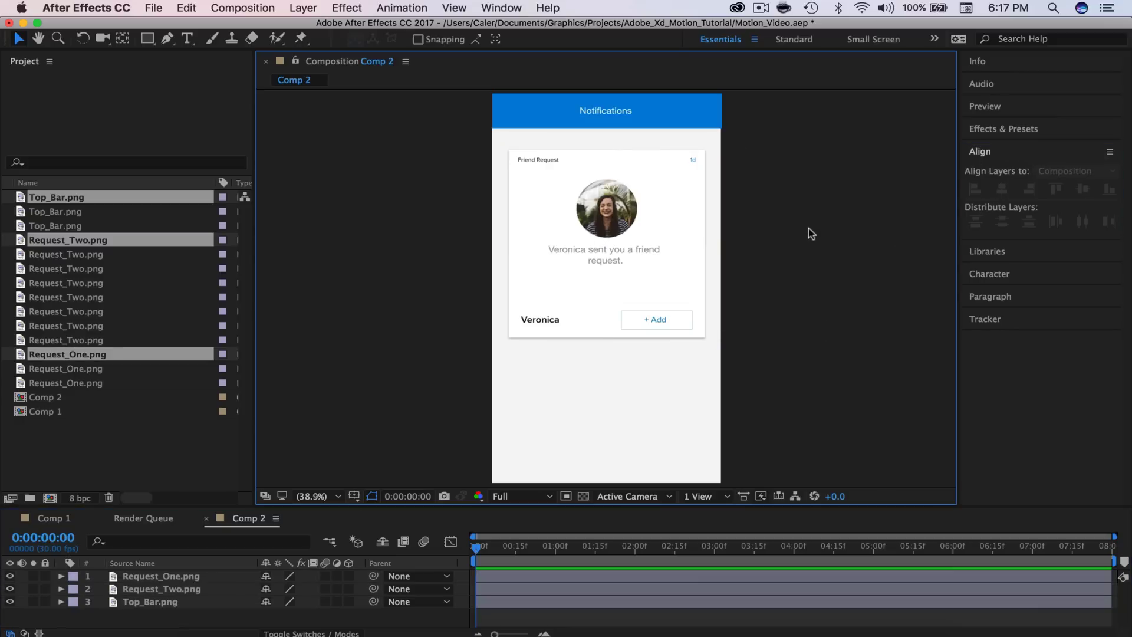
# Reset the Essentials workspace to its saved layout
pyautogui.click(511, 9)
pyautogui.moveTo(524, 71)
pyautogui.moveTo(567, 27)
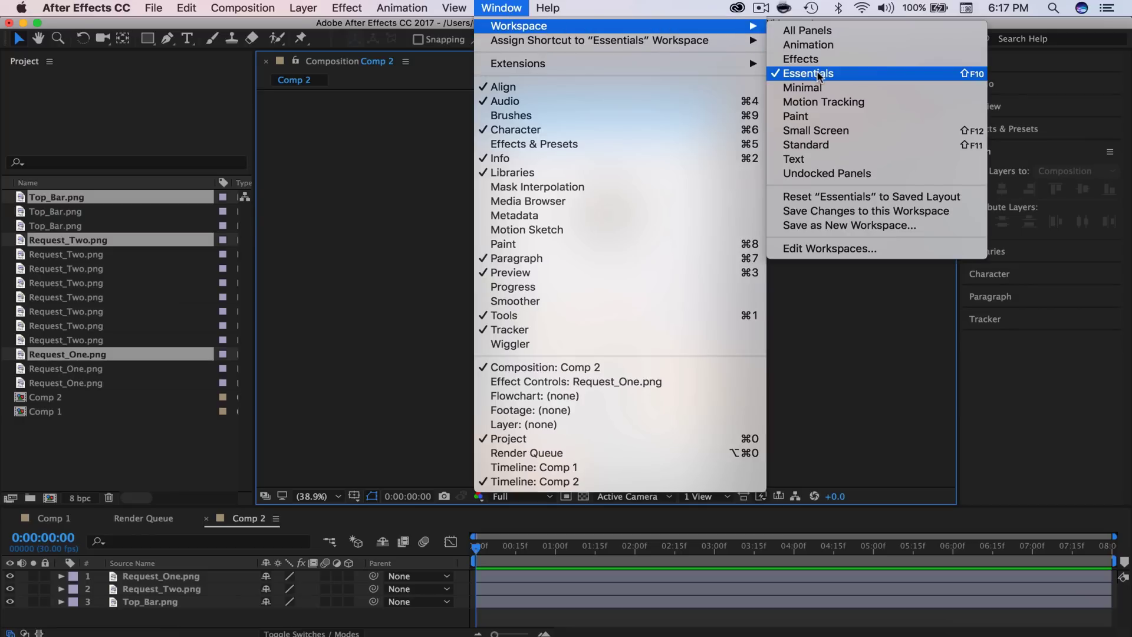
pyautogui.click(837, 196)
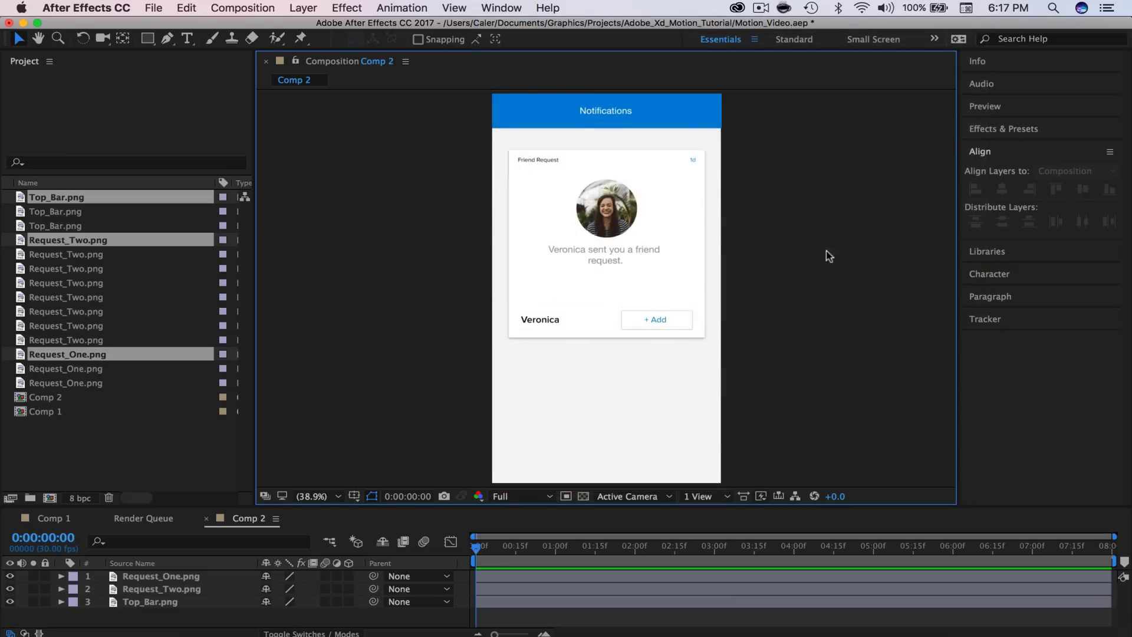
# Move the Request_Two.png layer to the right of the first card, leaving a narrow gap and only its edge inside the composition
pyautogui.click(155, 589)
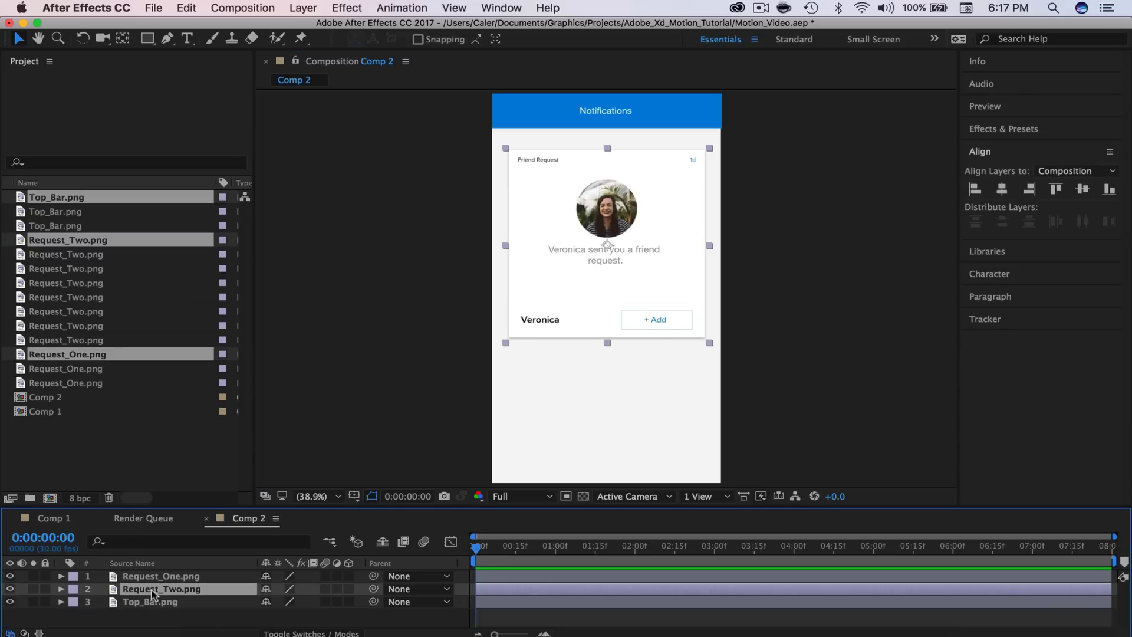
pyautogui.hotkey('shift', 'Right')
pyautogui.hotkey('shift', 'Right')
pyautogui.hotkey('shift', 'Right')
pyautogui.hotkey('shift', 'Right')
pyautogui.hotkey('shift', 'Right')
pyautogui.hotkey('shift', 'Right')
pyautogui.hotkey('shift', 'Right')
pyautogui.hotkey('shift', 'Right')
pyautogui.hotkey('shift', 'Right')
pyautogui.hotkey('shift', 'Right')
pyautogui.hotkey('shift', 'Right')
pyautogui.hotkey('shift', 'Right')
pyautogui.hotkey('shift', 'Right')
pyautogui.hotkey('shift', 'Right')
pyautogui.hotkey('shift', 'Right')
pyautogui.hotkey('shift', 'Right')
pyautogui.hotkey('shift', 'Right')
pyautogui.hotkey('shift', 'Right')
pyautogui.hotkey('shift', 'Right')
pyautogui.hotkey('shift', 'Right')
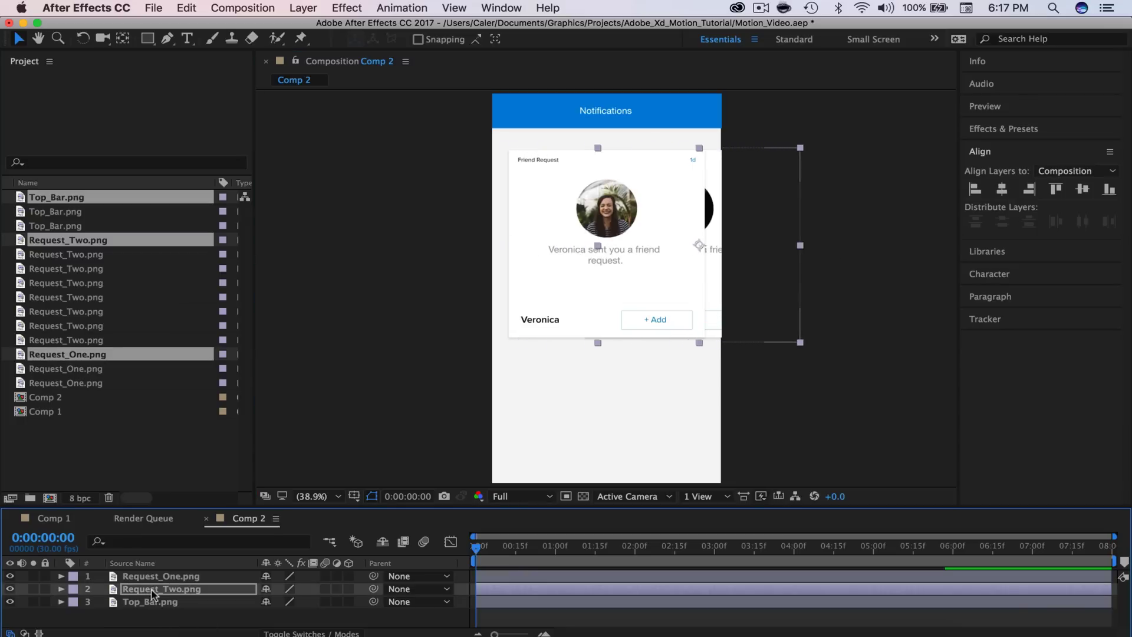
pyautogui.hotkey('shift', 'Right')
pyautogui.hotkey('shift', 'Right')
pyautogui.hotkey('shift', 'Right')
pyautogui.hotkey('shift', 'Right')
pyautogui.hotkey('shift', 'Right')
pyautogui.hotkey('shift', 'Right')
pyautogui.hotkey('shift', 'Right')
pyautogui.hotkey('shift', 'Right')
pyautogui.hotkey('shift', 'Right')
pyautogui.hotkey('shift', 'Right')
pyautogui.hotkey('shift', 'Right')
pyautogui.hotkey('shift', 'Right')
pyautogui.hotkey('shift', 'Right')
pyautogui.hotkey('shift', 'Right')
pyautogui.hotkey('shift', 'Right')
pyautogui.hotkey('shift', 'Right')
pyautogui.hotkey('shift', 'Right')
pyautogui.hotkey('shift', 'Right')
pyautogui.hotkey('shift', 'Right')
pyautogui.hotkey('shift', 'Right')
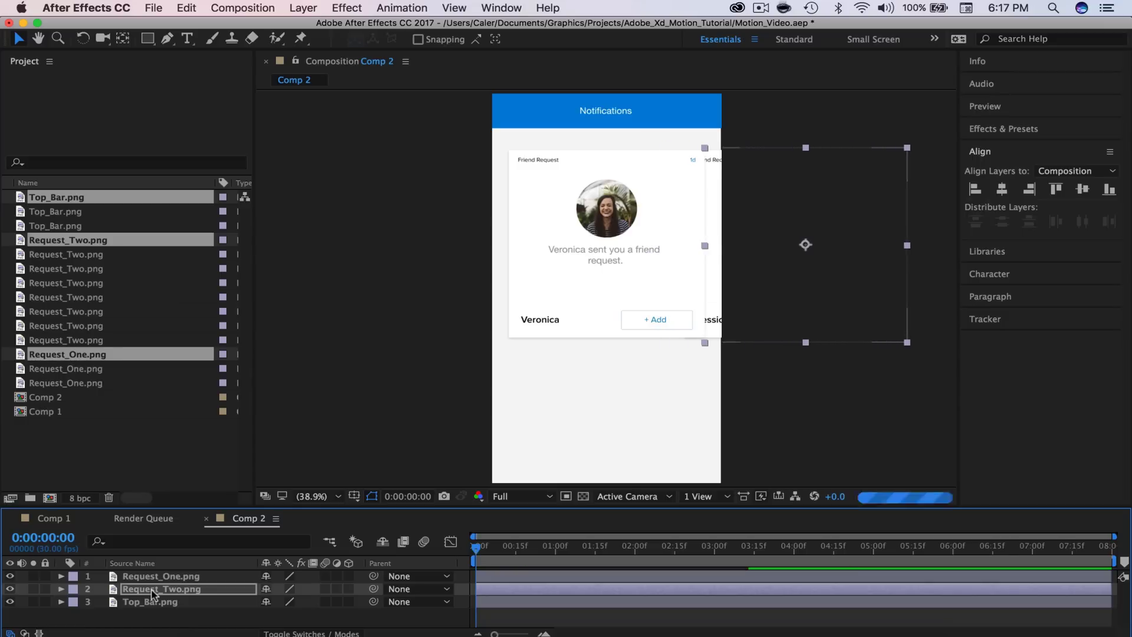
pyautogui.hotkey('shift', 'Left')
pyautogui.hotkey('shift', 'Left')
pyautogui.hotkey('shift', 'Left')
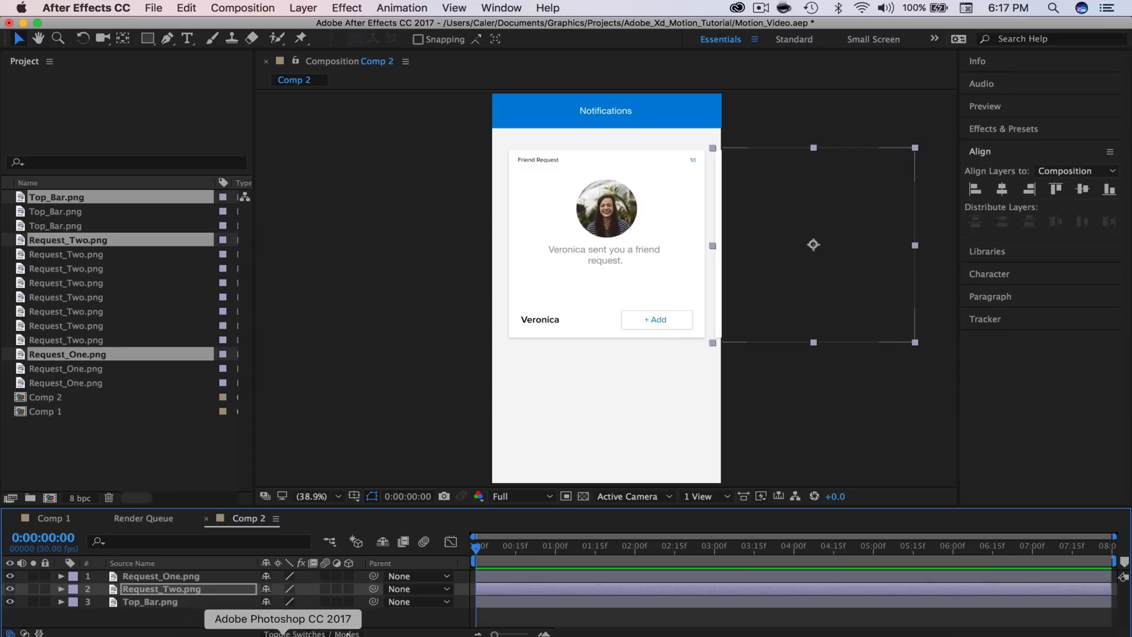
pyautogui.click(764, 417)
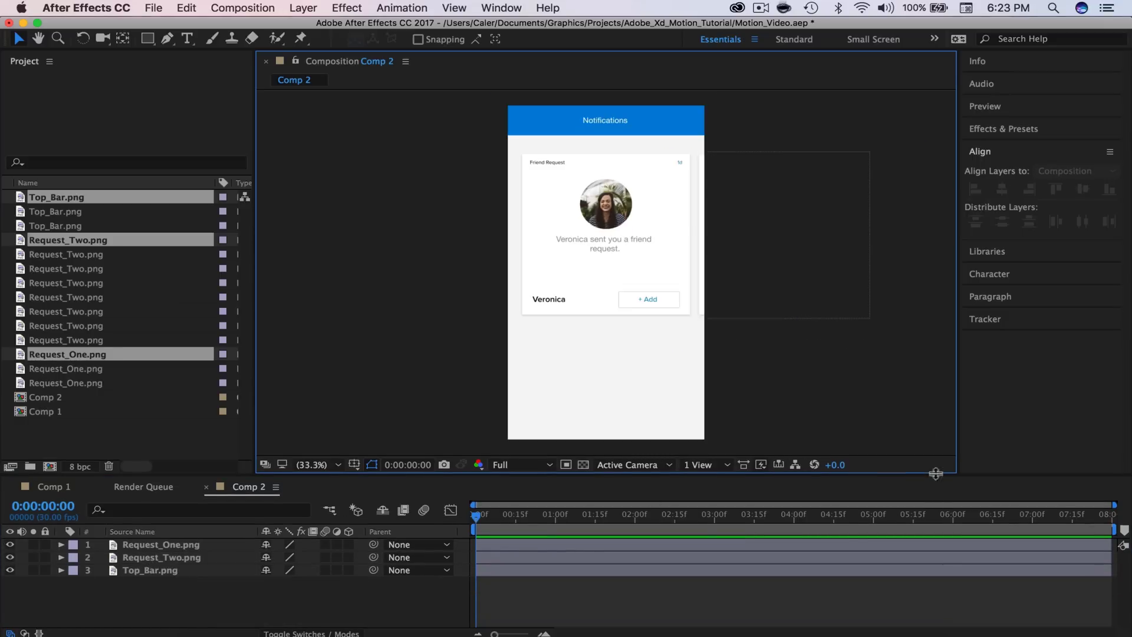
# Make the timeline area taller beneath the composition view
pyautogui.moveTo(929, 472); pyautogui.dragTo(926, 425)
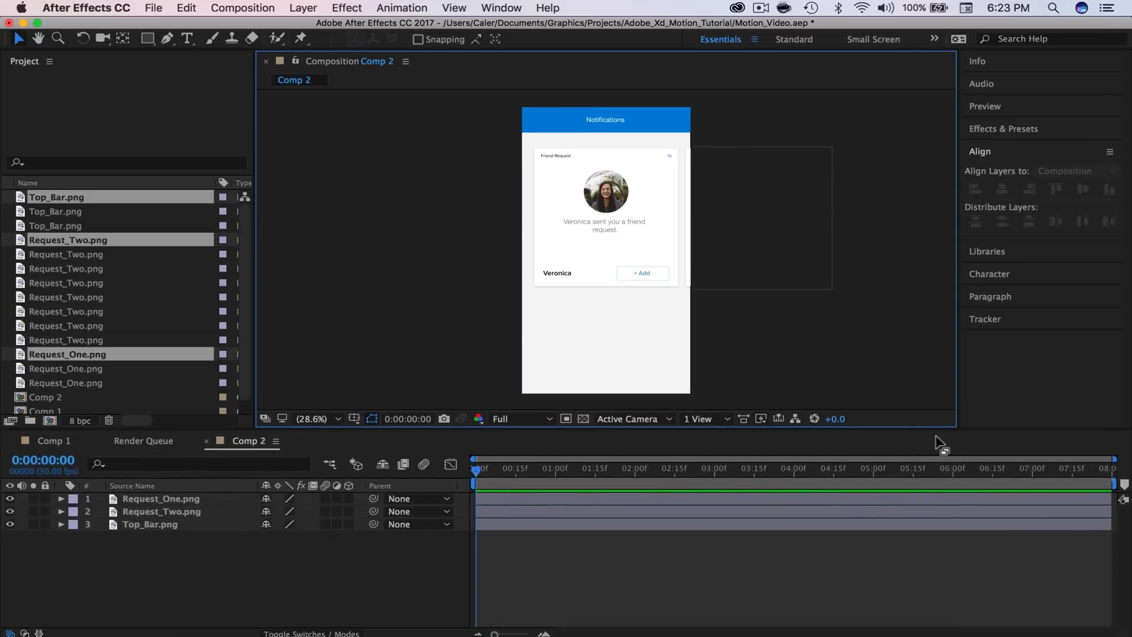
# Place the Request_Two.png layer above Request_One.png in the layer stack and lock the Top_Bar.png layer
pyautogui.moveTo(954, 430); pyautogui.dragTo(951, 424)
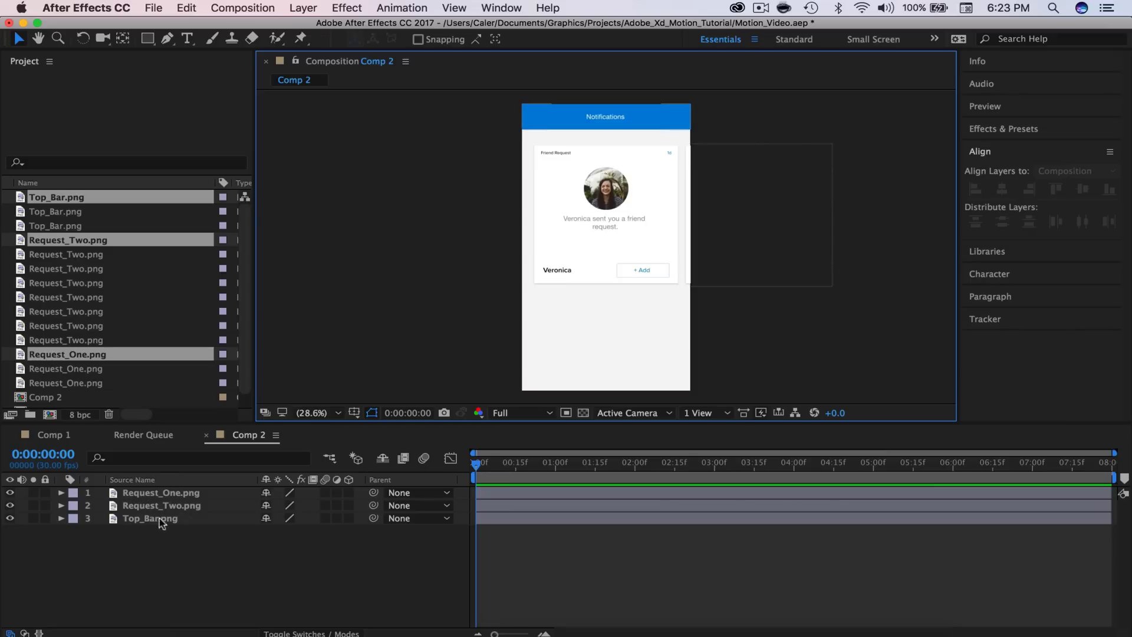
pyautogui.moveTo(142, 507); pyautogui.dragTo(143, 494)
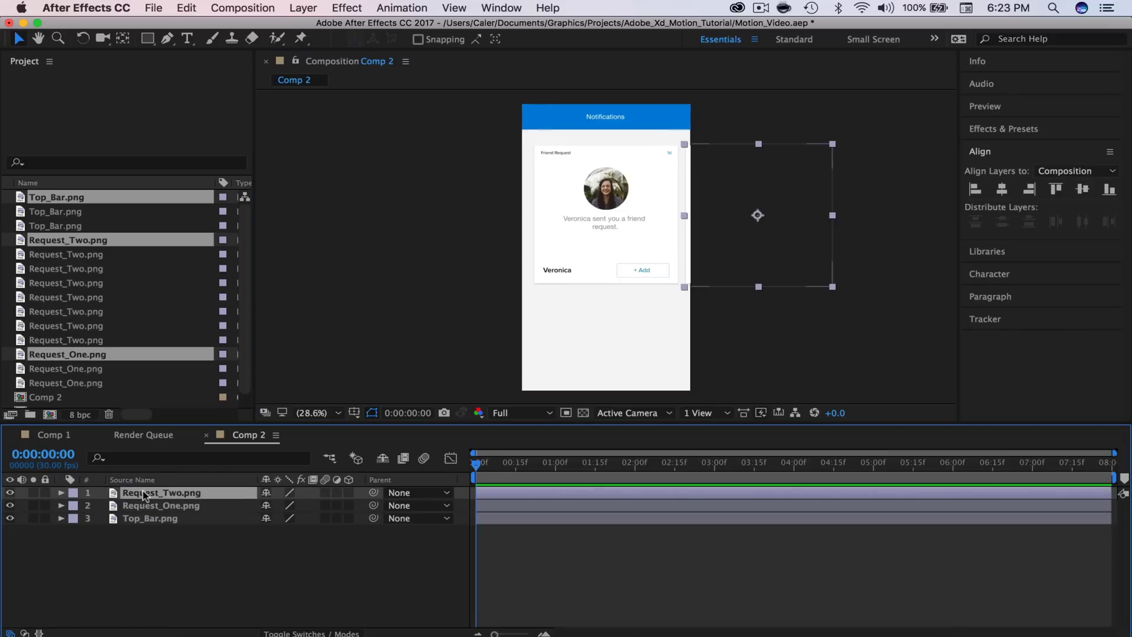
pyautogui.click(45, 519)
# Set a Position keyframe for the Request_Two.png layer at 0:00:01:00
pyautogui.click(61, 496)
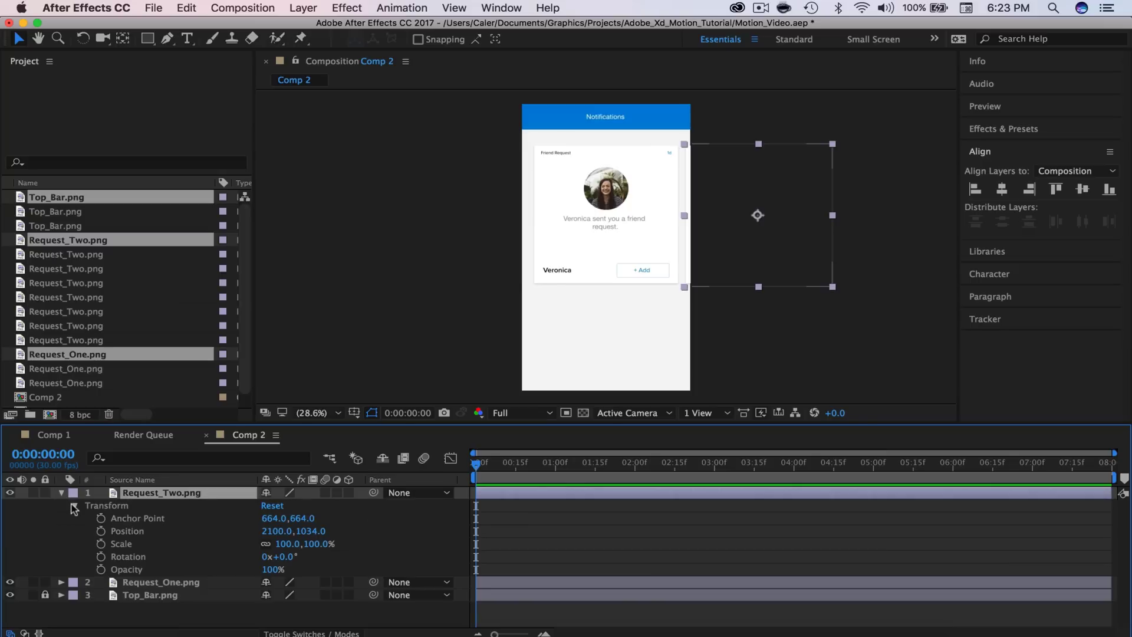
pyautogui.click(74, 507)
pyautogui.click(75, 507)
pyautogui.click(557, 465)
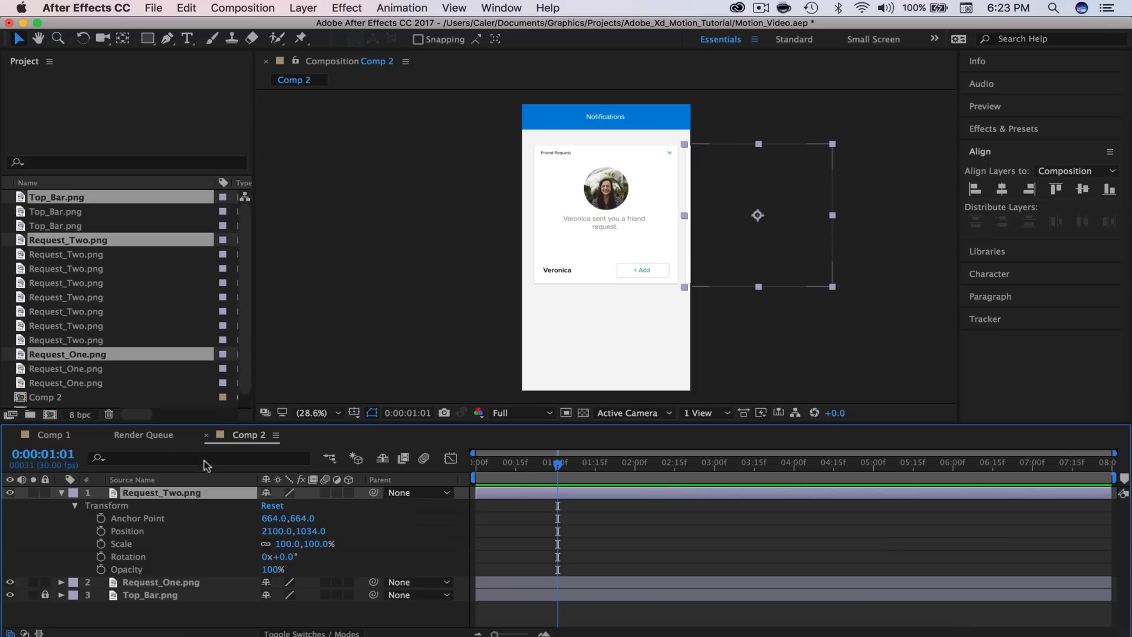
pyautogui.click(1006, 115)
pyautogui.click(1020, 127)
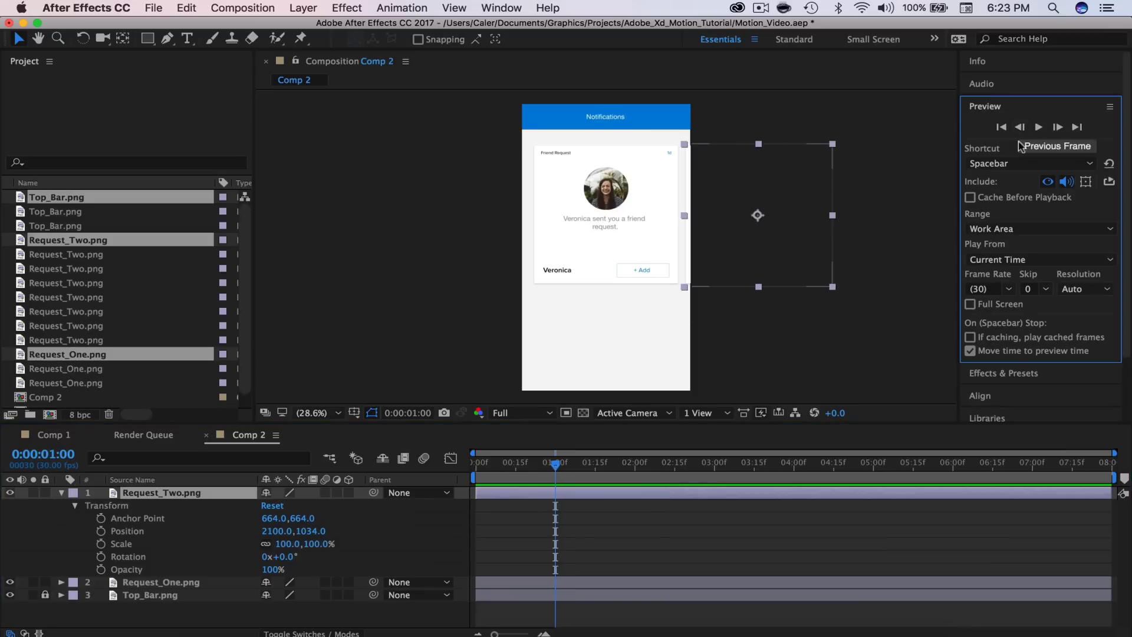
pyautogui.click(989, 108)
pyautogui.moveTo(493, 633); pyautogui.dragTo(520, 633)
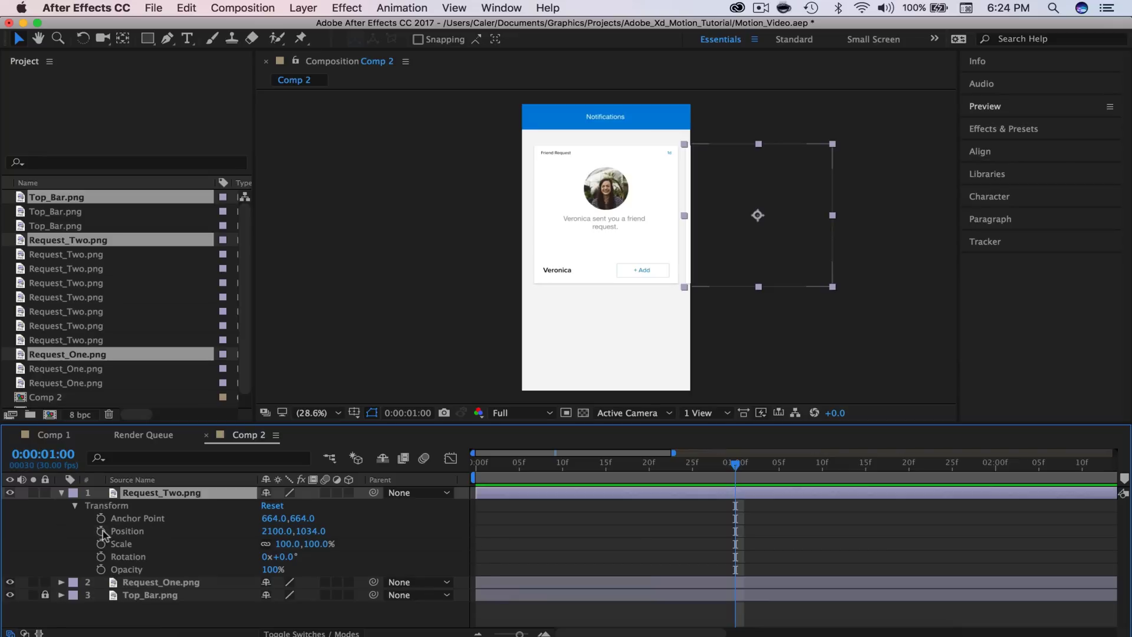
pyautogui.click(101, 531)
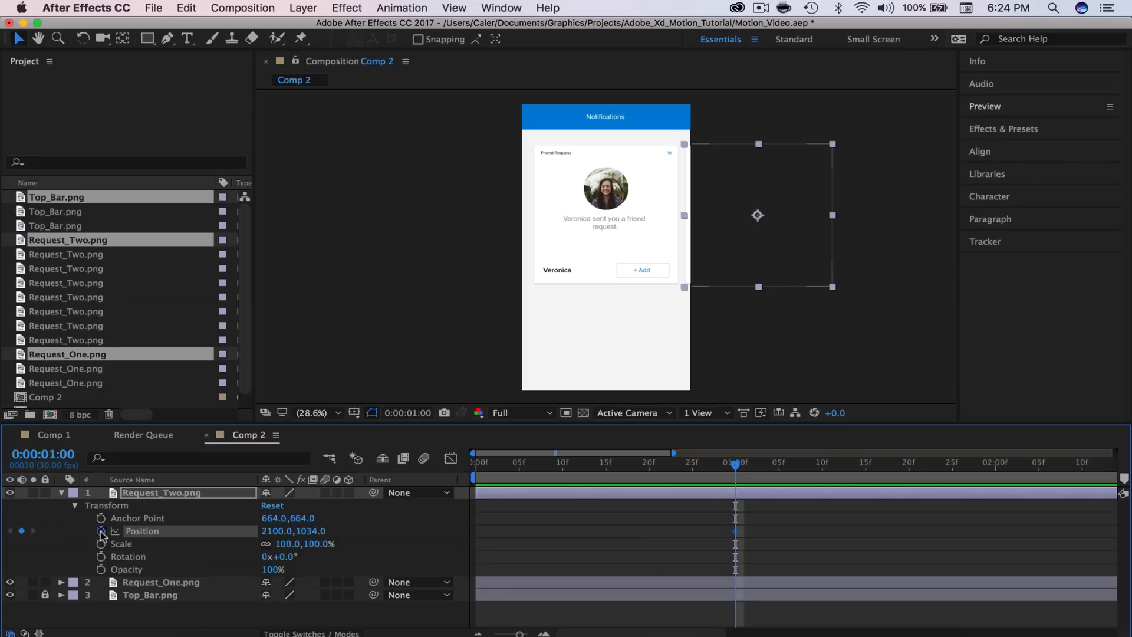
# Centre the Request_Two.png layer horizontally in the composition at 0:00:01:15 to keyframe its end position
pyautogui.click(865, 470)
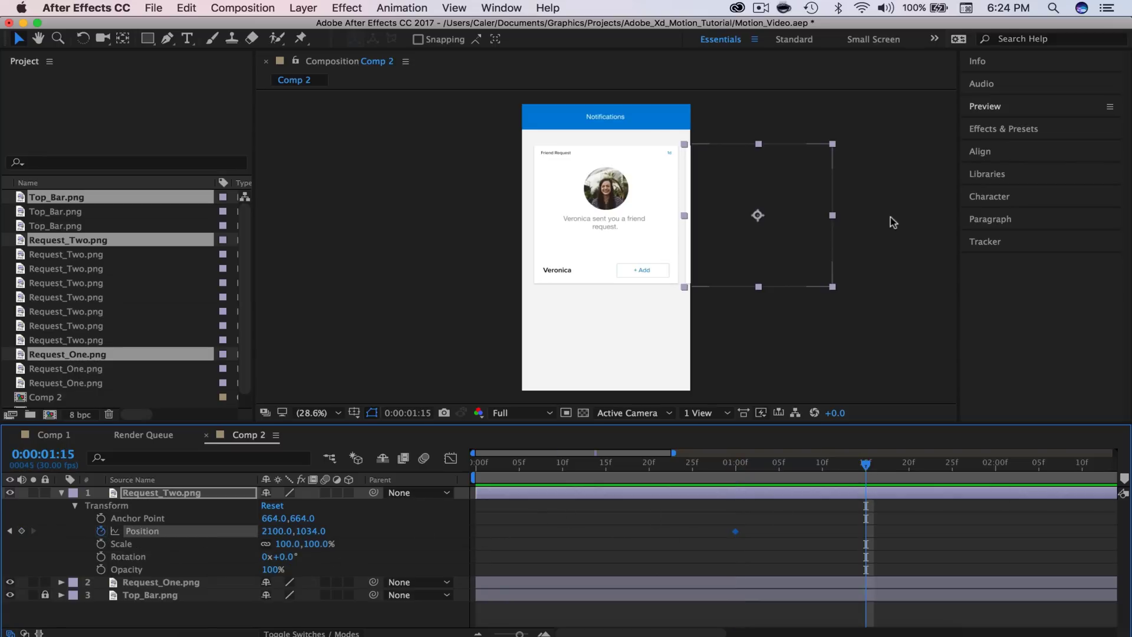
pyautogui.click(988, 153)
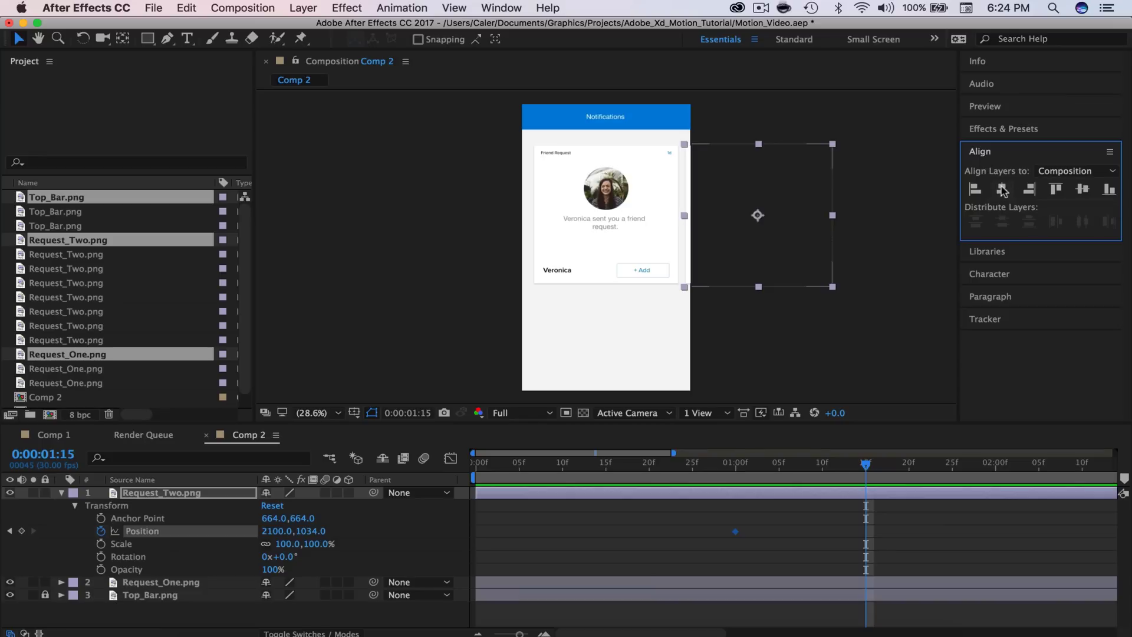
pyautogui.click(1002, 189)
pyautogui.click(869, 466)
pyautogui.press('space')
pyautogui.press('space')
pyautogui.moveTo(866, 464); pyautogui.dragTo(866, 491)
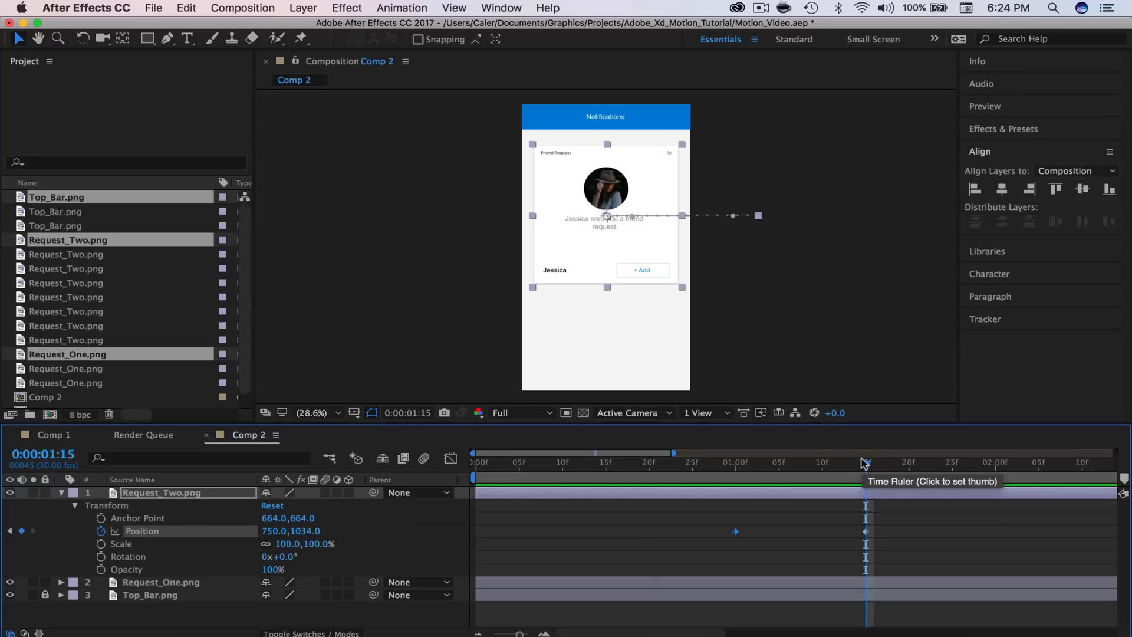
# Set a Position keyframe for the Request_One.png layer at 0:00:01:00
pyautogui.click(737, 464)
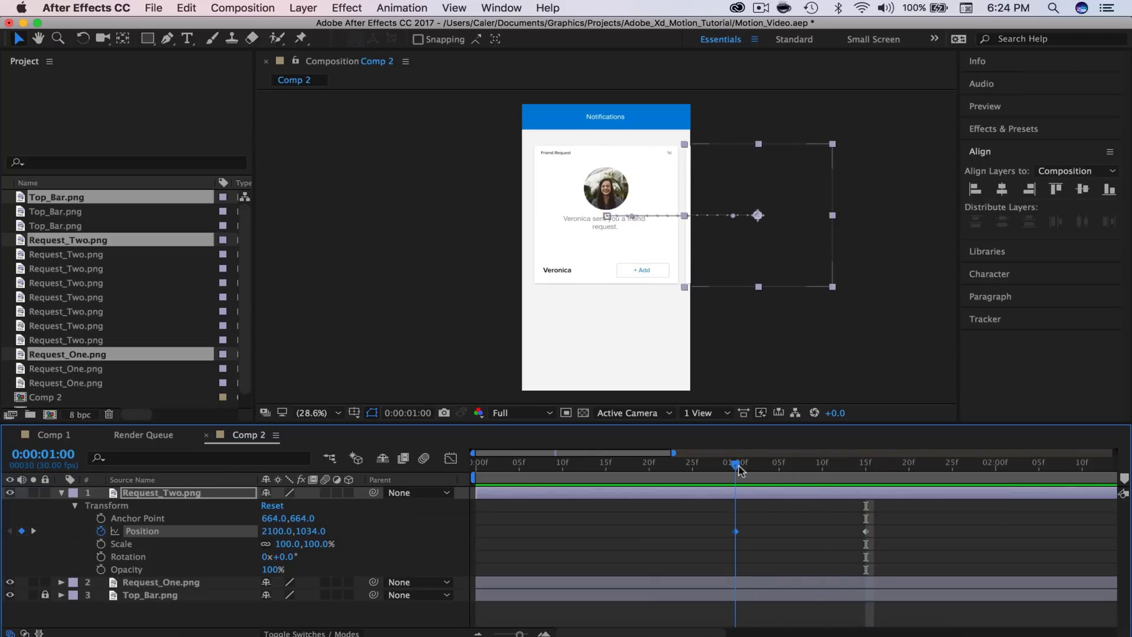
pyautogui.click(62, 583)
pyautogui.click(74, 596)
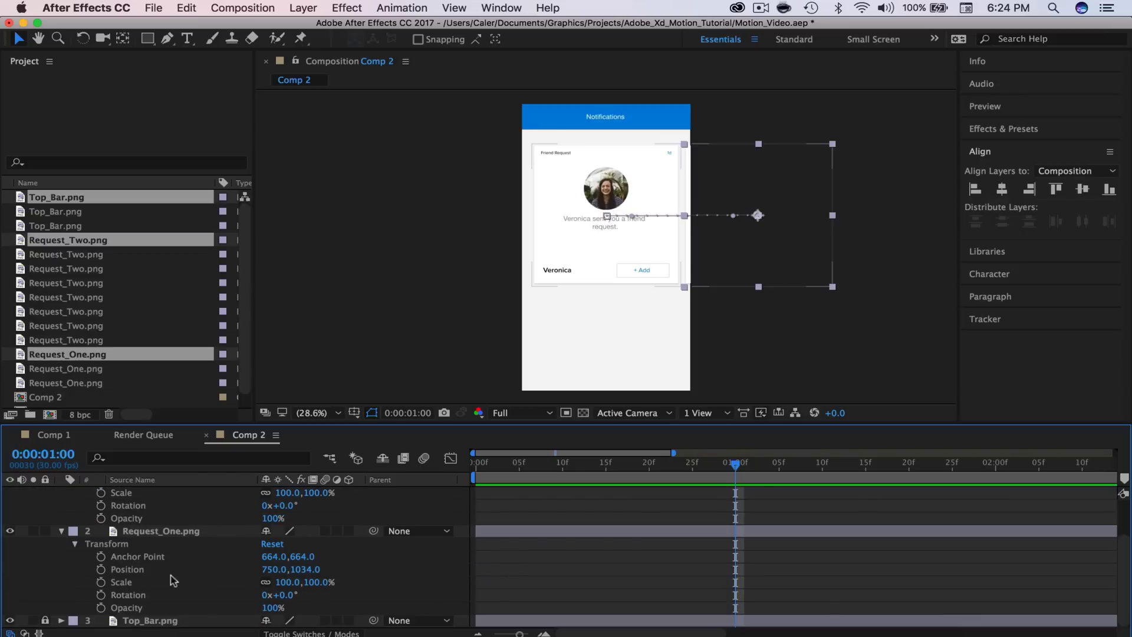
pyautogui.click(100, 569)
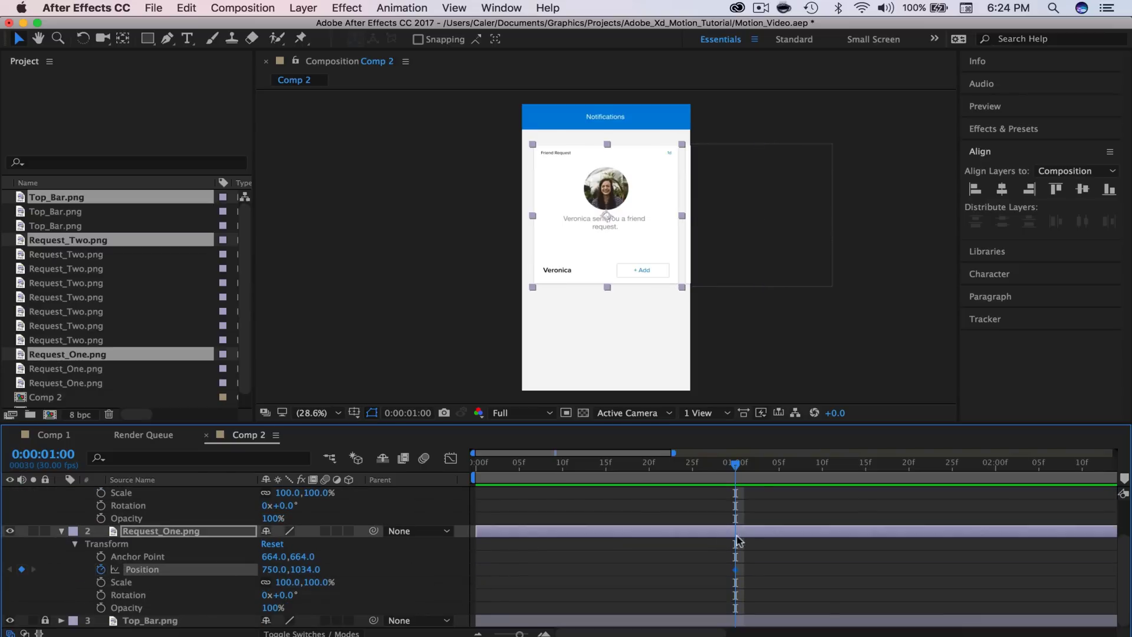
# Move the Request_One.png layer left at 0:00:01:15 to an X position of -580, keeping its vertical position
pyautogui.scroll(3, 741, 541)
pyautogui.click(866, 469)
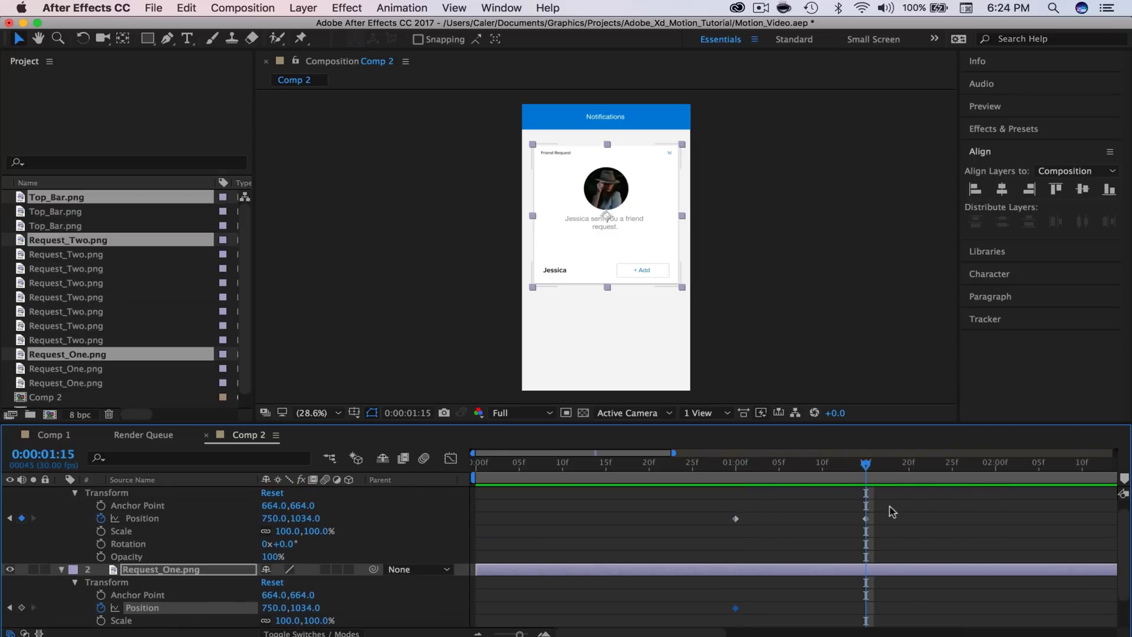
pyautogui.scroll(-2, 892, 511)
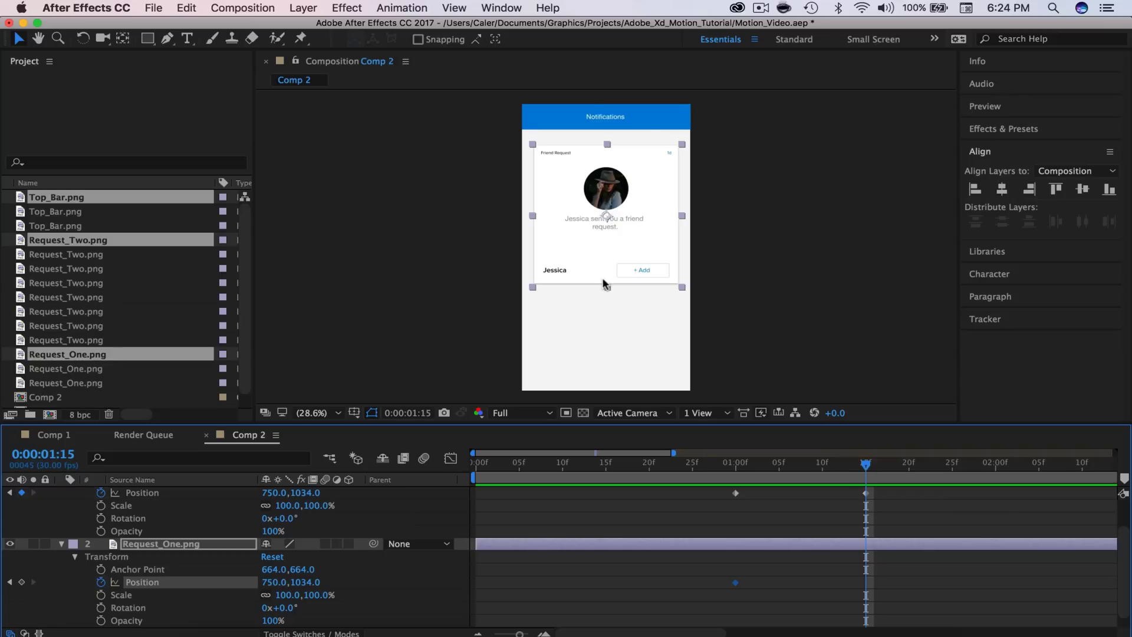
pyautogui.hotkey('shift', 'Left')
pyautogui.hotkey('shift', 'Left')
pyautogui.hotkey('shift', 'Left')
pyautogui.hotkey('shift', 'Left')
pyautogui.hotkey('shift', 'Left')
pyautogui.hotkey('shift', 'Left')
pyautogui.hotkey('shift', 'Left')
pyautogui.hotkey('shift', 'Left')
pyautogui.hotkey('shift', 'Left')
pyautogui.hotkey('shift', 'Left')
pyautogui.hotkey('shift', 'Left')
pyautogui.hotkey('shift', 'Left')
pyautogui.hotkey('shift', 'Left')
pyautogui.hotkey('shift', 'Left')
pyautogui.hotkey('shift', 'Left')
pyautogui.hotkey('shift', 'Left')
pyautogui.hotkey('shift', 'Left')
pyautogui.hotkey('shift', 'Left')
pyautogui.hotkey('shift', 'Left')
pyautogui.hotkey('shift', 'Left')
pyautogui.hotkey('shift', 'Left')
pyautogui.hotkey('shift', 'Left')
pyautogui.hotkey('shift', 'Left')
pyautogui.hotkey('shift', 'Left')
pyautogui.hotkey('shift', 'Left')
pyautogui.hotkey('shift', 'Left')
pyautogui.hotkey('shift', 'Left')
pyautogui.hotkey('shift', 'Left')
pyautogui.hotkey('shift', 'Left')
pyautogui.hotkey('shift', 'Left')
pyautogui.hotkey('shift', 'Left')
pyautogui.hotkey('shift', 'Left')
pyautogui.hotkey('shift', 'Left')
pyautogui.hotkey('shift', 'Left')
pyautogui.hotkey('shift', 'Left')
pyautogui.hotkey('shift', 'Left')
pyautogui.hotkey('shift', 'Left')
pyautogui.hotkey('shift', 'Left')
pyautogui.hotkey('shift', 'Left')
pyautogui.hotkey('shift', 'Left')
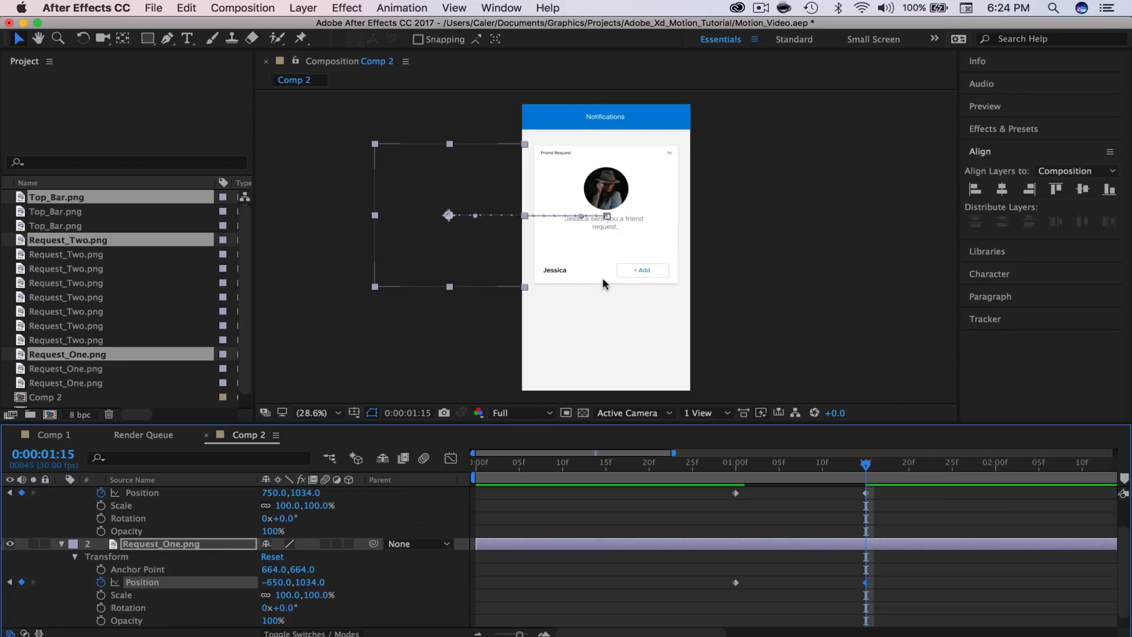
pyautogui.hotkey('shift', 'Right')
pyautogui.hotkey('shift', 'Right')
pyautogui.hotkey('shift', 'Right')
pyautogui.hotkey('shift', 'Right')
pyautogui.hotkey('shift', 'Right')
pyautogui.hotkey('shift', 'Right')
pyautogui.hotkey('shift', 'Right')
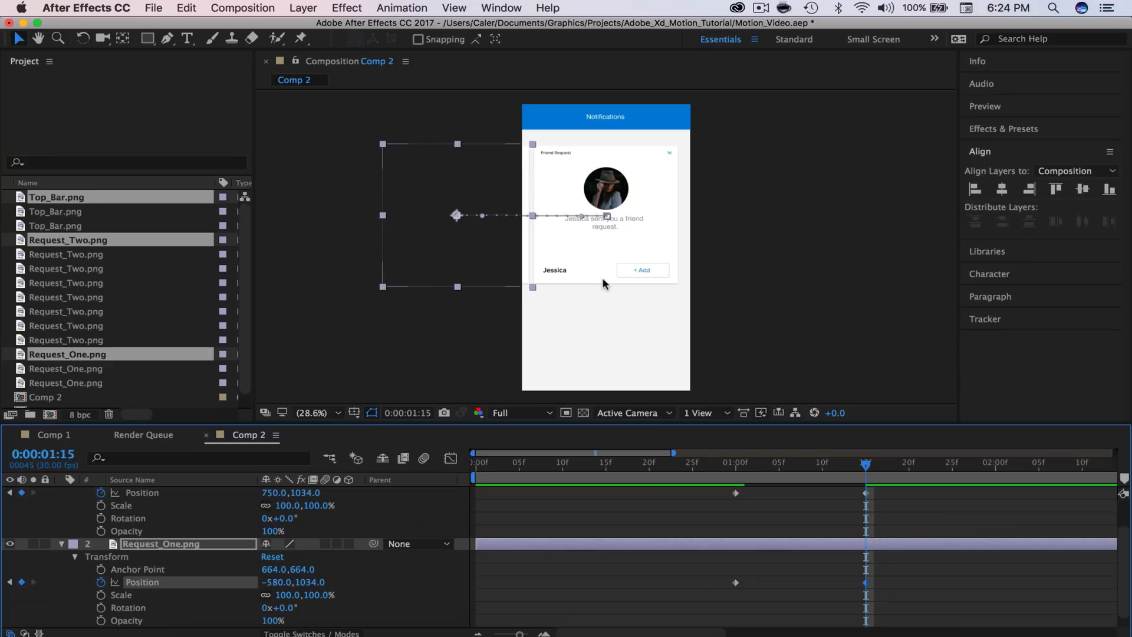
# Adjust the Request_One.png layer's X position at 0:00:01:15 to -610, leaving a gap beside the second card
pyautogui.press('/')
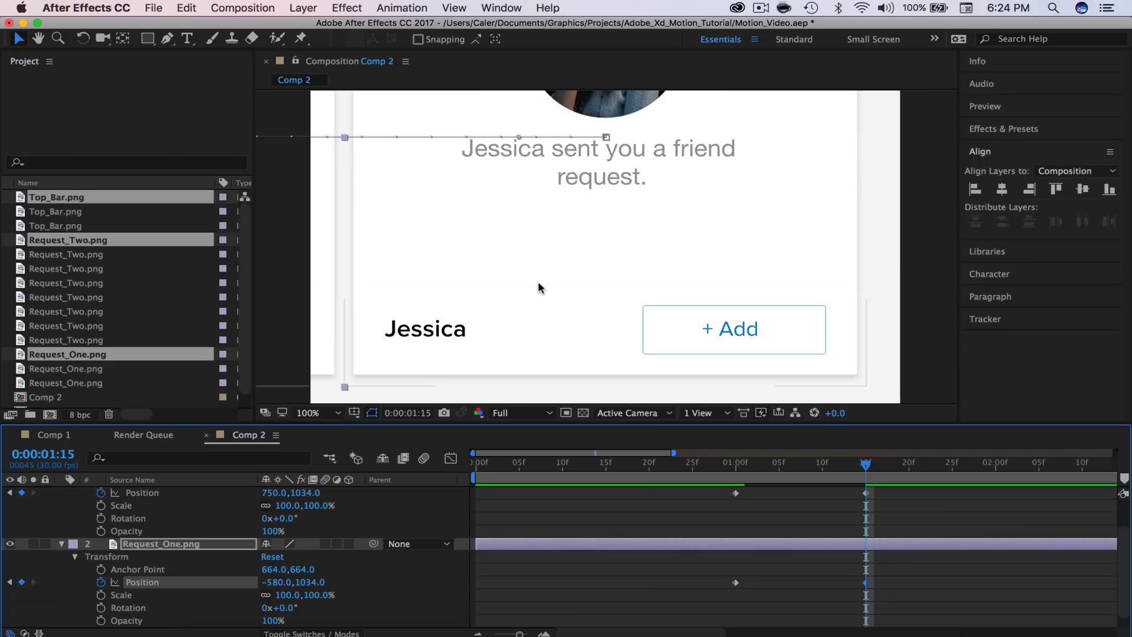
pyautogui.moveTo(433, 276); pyautogui.dragTo(652, 276)
pyautogui.press('Right')
pyautogui.press('Right')
pyautogui.press('Right')
pyautogui.press('Right')
pyautogui.press('Right')
pyautogui.press('Right')
pyautogui.press('Right')
pyautogui.press('Right')
pyautogui.press('Right')
pyautogui.press('Right')
pyautogui.press('Right')
pyautogui.press('Right')
pyautogui.press('Right')
pyautogui.press('Right')
pyautogui.press('Right')
pyautogui.press('Right')
pyautogui.press('Right')
pyautogui.press('Right')
pyautogui.press('Right')
pyautogui.press('Right')
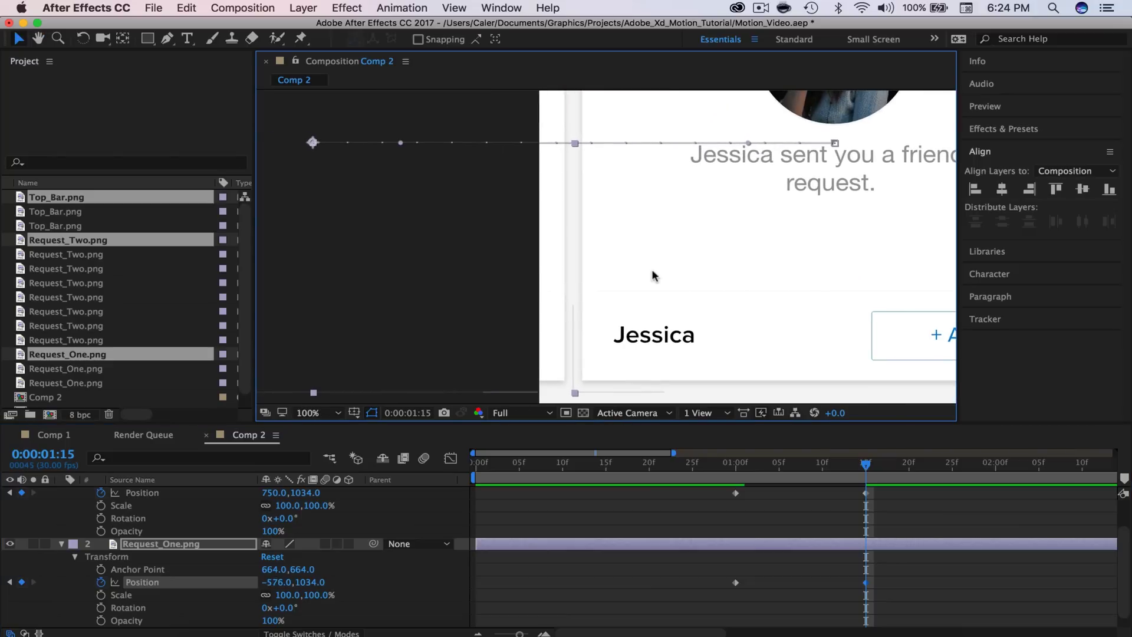
pyautogui.press('Right')
pyautogui.press('Right')
pyautogui.press('Right')
pyautogui.press('Right')
pyautogui.press('Right')
pyautogui.press('Right')
pyautogui.press('Right')
pyautogui.press('Right')
pyautogui.press('Right')
pyautogui.press('Right')
pyautogui.press('Right')
pyautogui.press('Right')
pyautogui.press('Right')
pyautogui.press('Right')
pyautogui.press('Right')
pyautogui.press('Right')
pyautogui.press('Right')
pyautogui.press('Right')
pyautogui.press('Right')
pyautogui.press('Right')
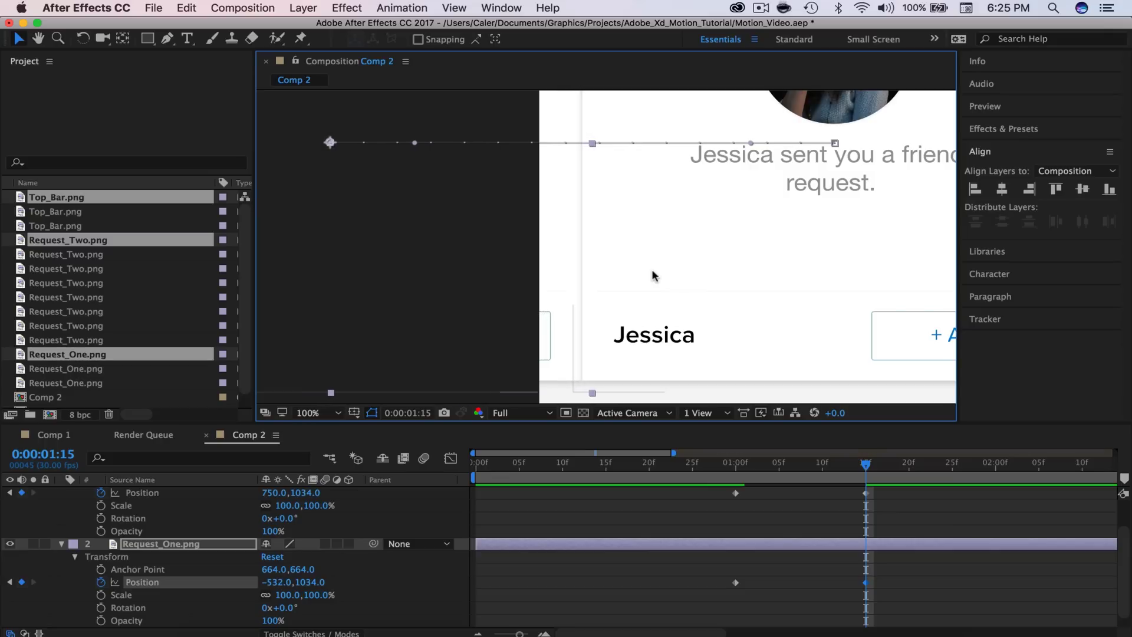
pyautogui.hotkey('shift', 'Left')
pyautogui.hotkey('shift', 'Left')
pyautogui.hotkey('shift', 'Left')
pyautogui.hotkey('shift', 'Left')
pyautogui.hotkey('shift', 'Left')
pyautogui.hotkey('shift', 'Left')
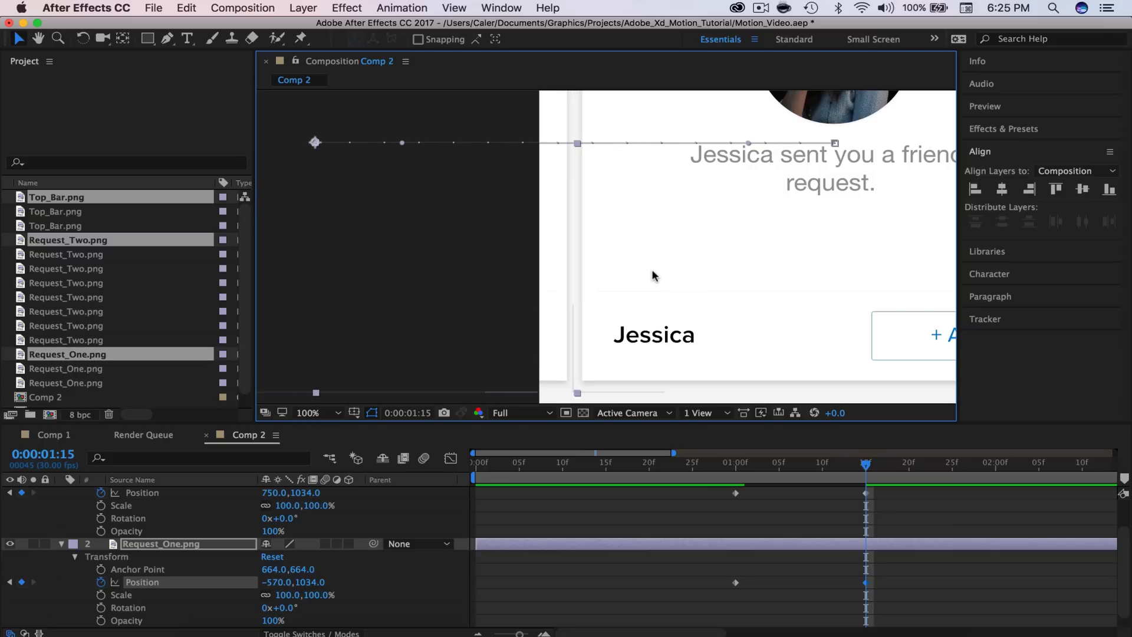
pyautogui.hotkey('shift', 'Left')
pyautogui.hotkey('shift', 'Left')
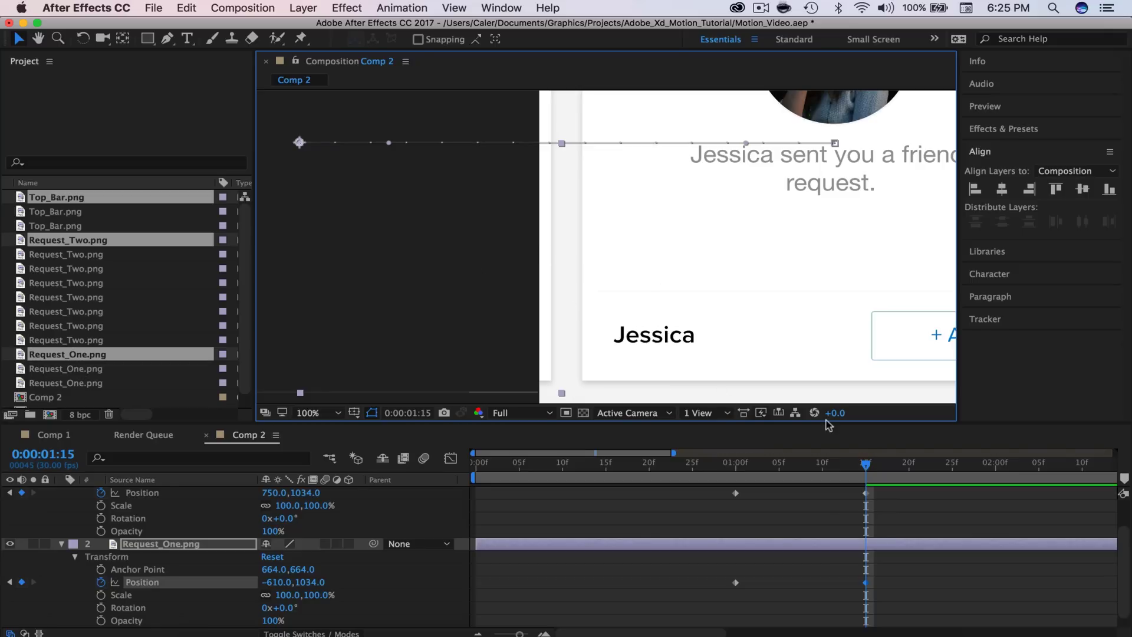
# Compare the card gap at 0:00:01:00 and nudge Request_One.png to an X position of -602 at 0:00:01:15 to match it
pyautogui.moveTo(864, 462); pyautogui.dragTo(735, 463)
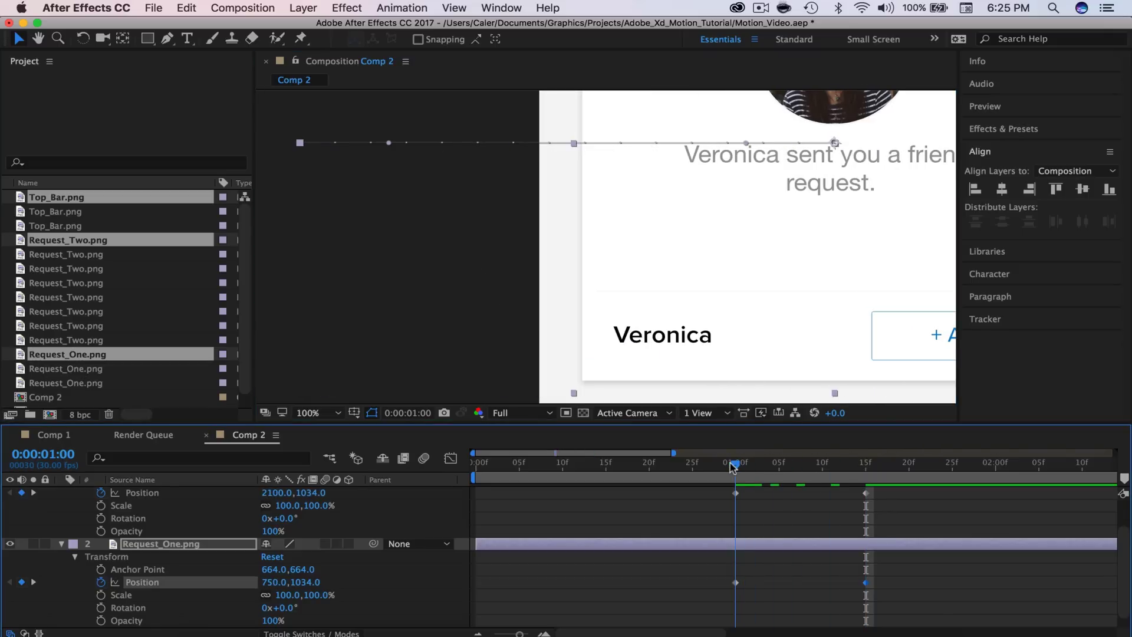
pyautogui.click(314, 415)
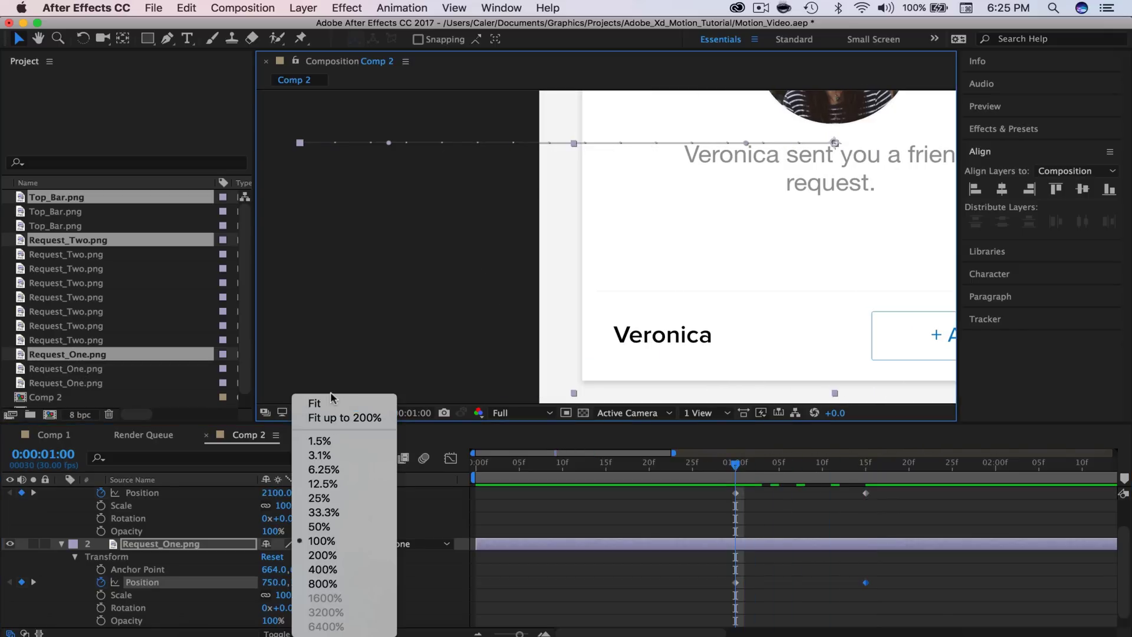
pyautogui.click(321, 404)
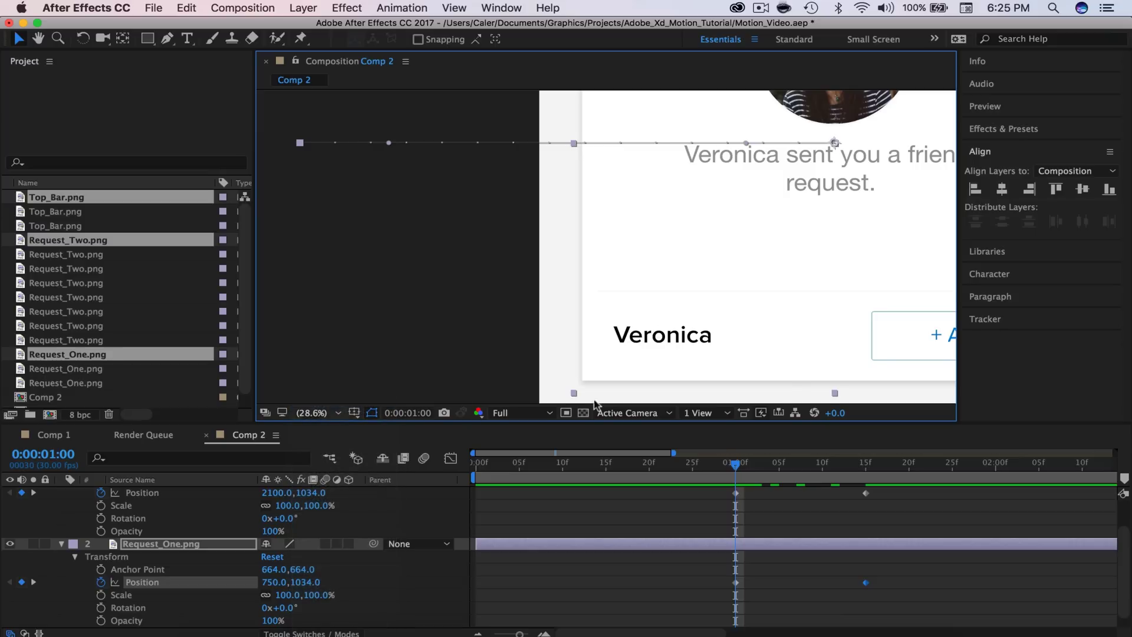
pyautogui.press('/')
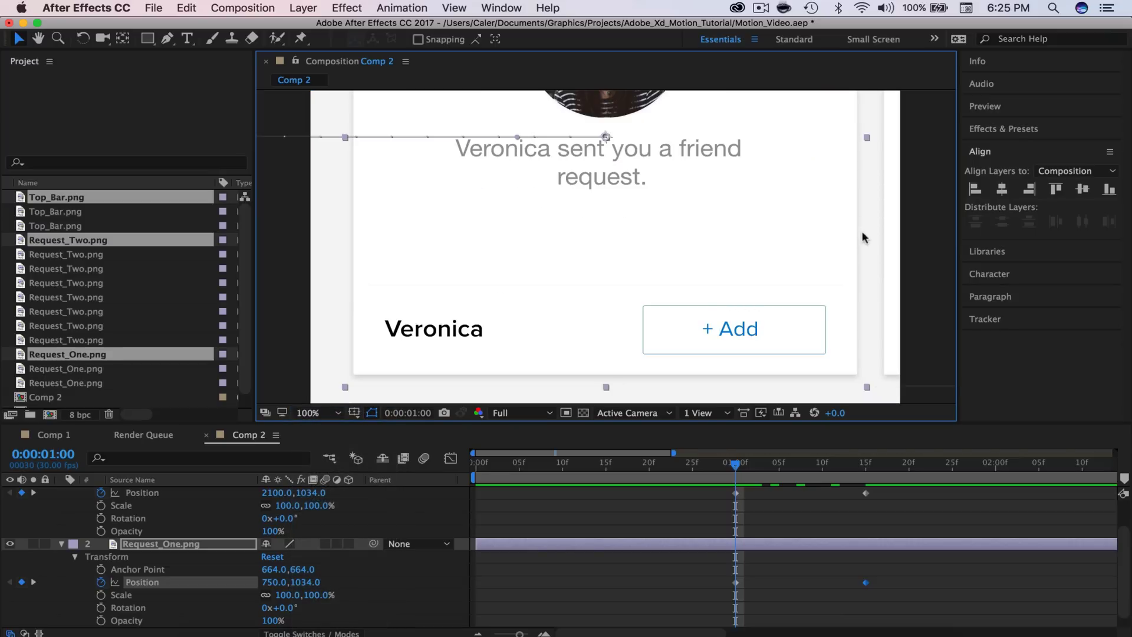
pyautogui.click(866, 466)
pyautogui.press('Right')
pyautogui.press('Right')
pyautogui.press('Right')
pyautogui.press('Right')
pyautogui.press('Right')
pyautogui.press('Right')
pyautogui.press('Right')
pyautogui.press('Right')
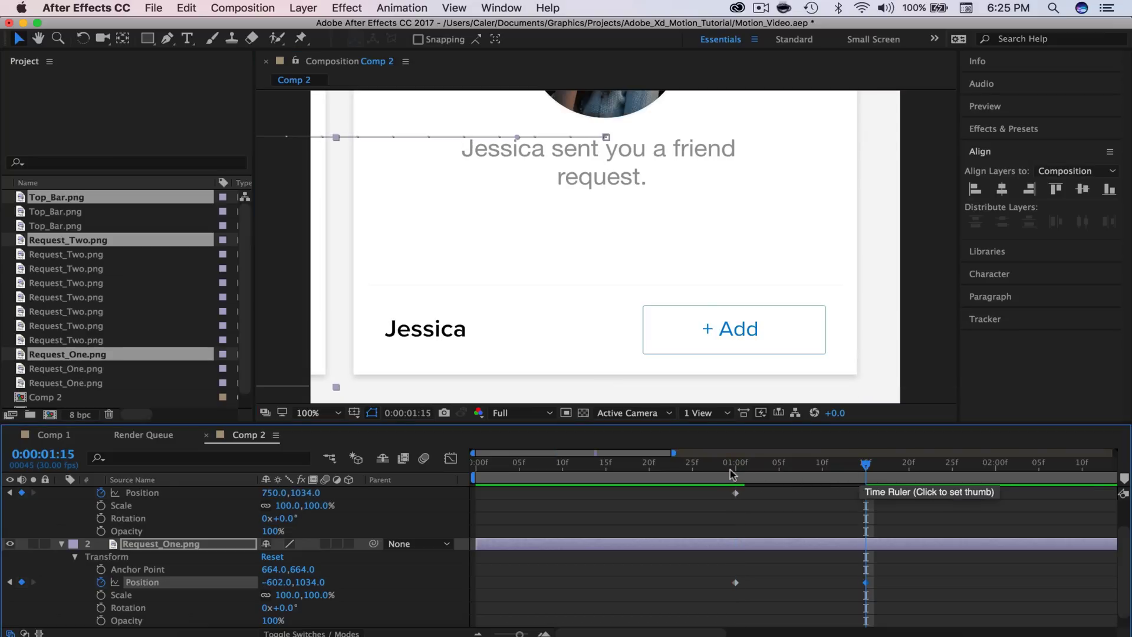
# Compare the gaps between the two cards at the start and end keyframes of the swipe
pyautogui.click(734, 467)
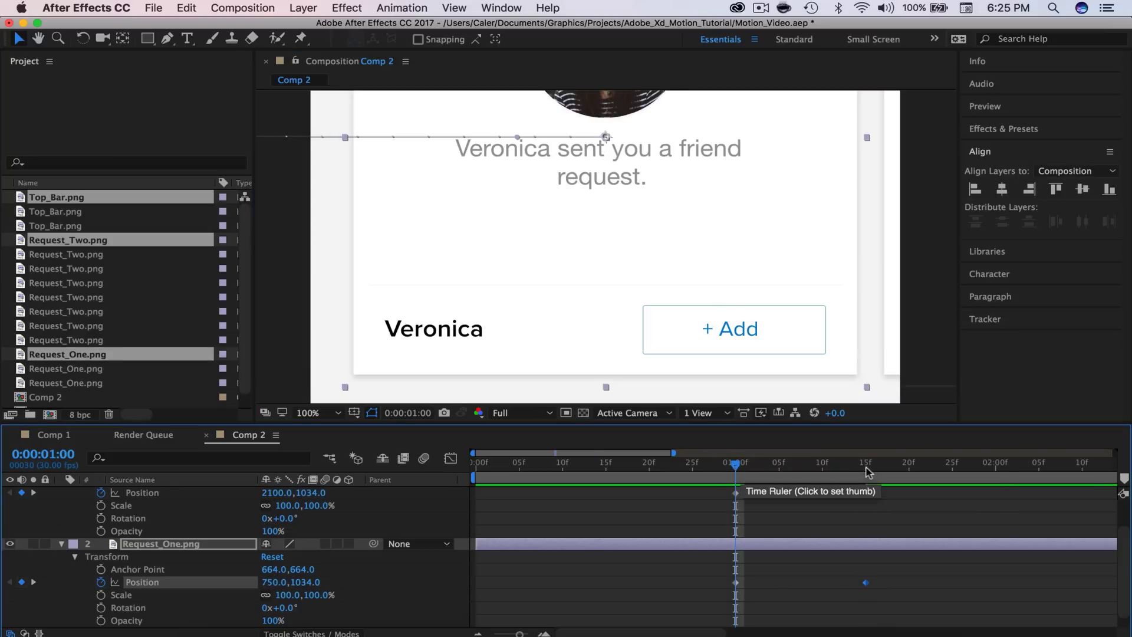
pyautogui.click(866, 468)
pyautogui.click(735, 469)
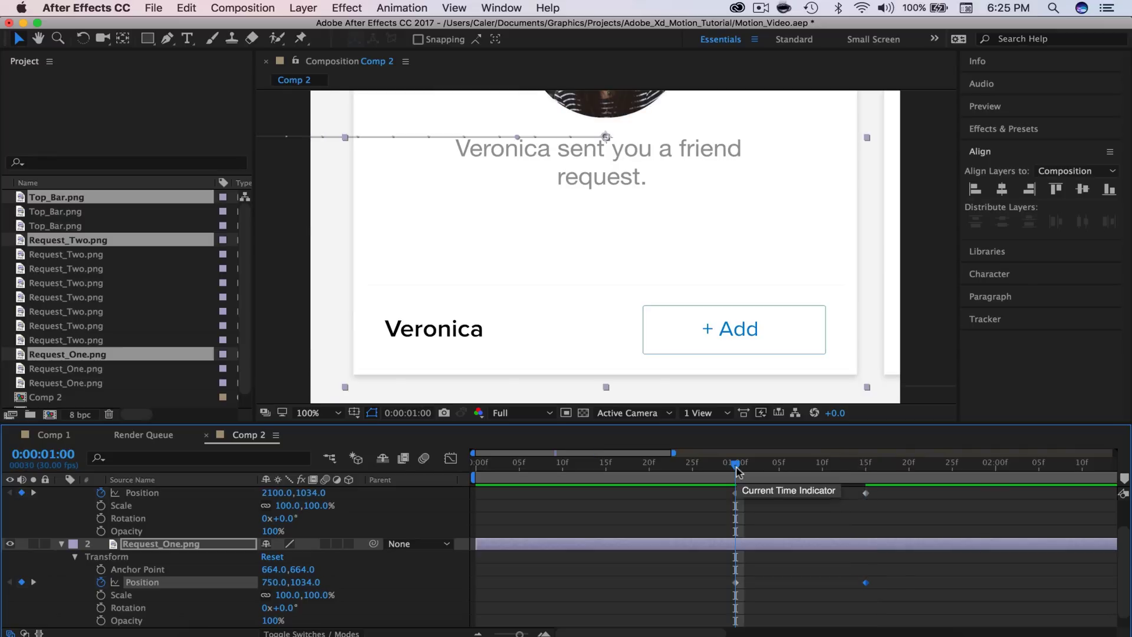
pyautogui.click(857, 467)
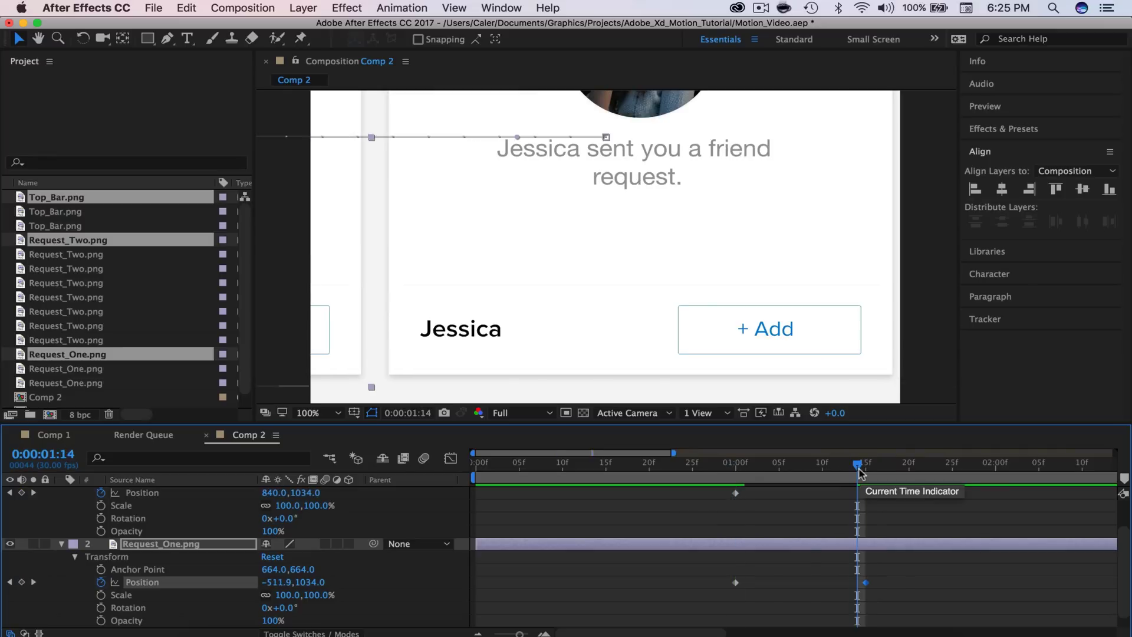
# Fit the whole composition in the view with no layer selected, and return to 100% magnification
pyautogui.click(328, 412)
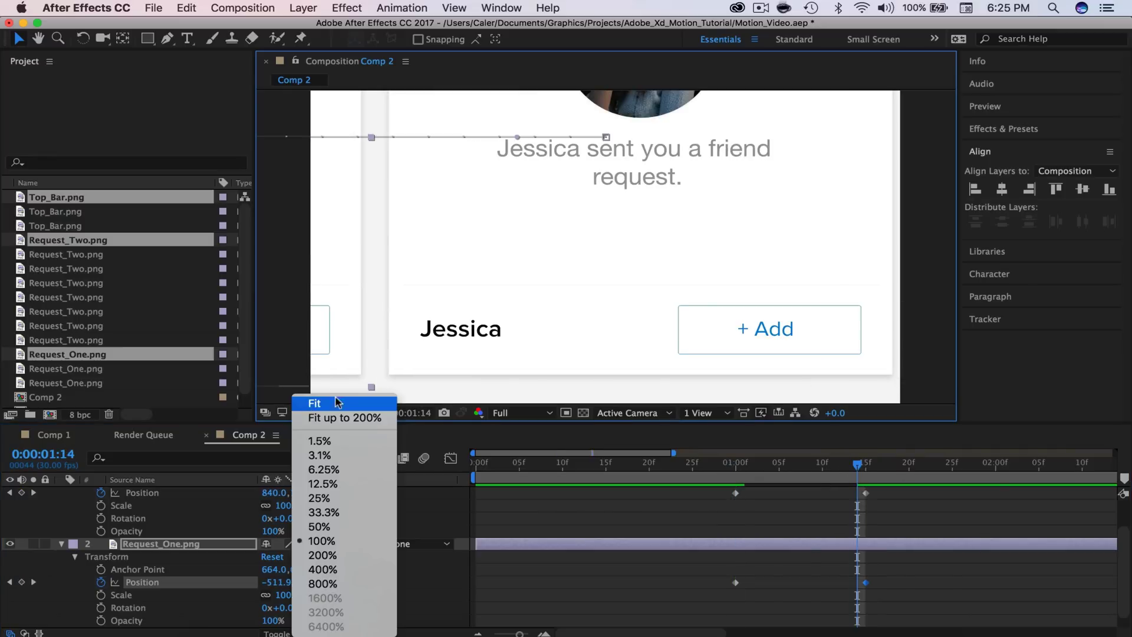
pyautogui.click(320, 404)
pyautogui.click(667, 296)
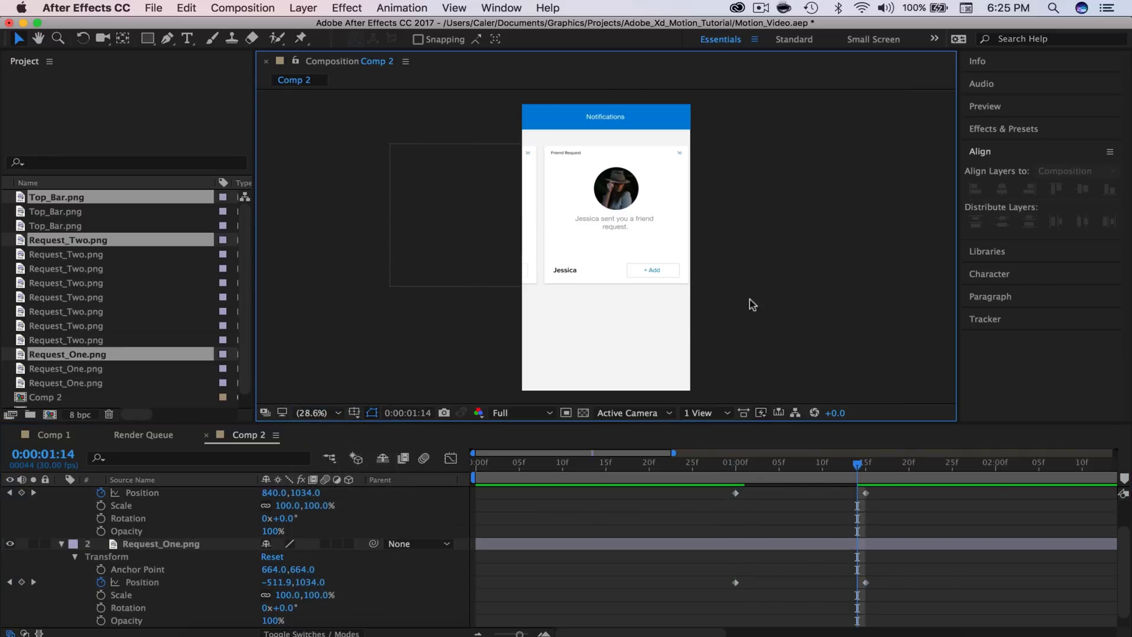
pyautogui.click(319, 414)
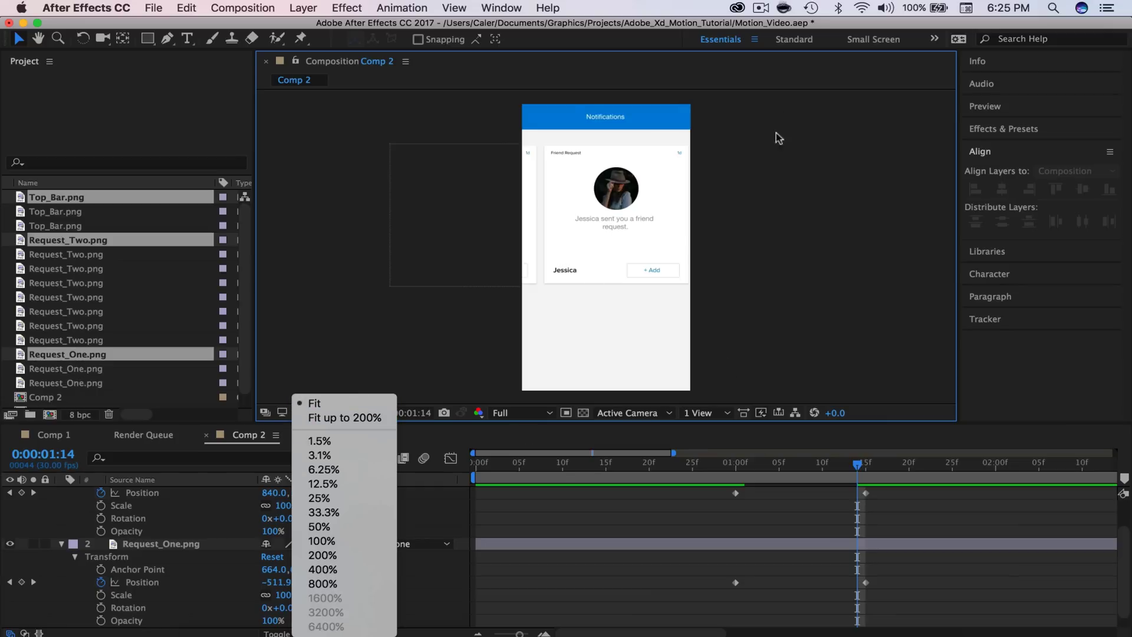
pyautogui.click(324, 337)
pyautogui.click(312, 415)
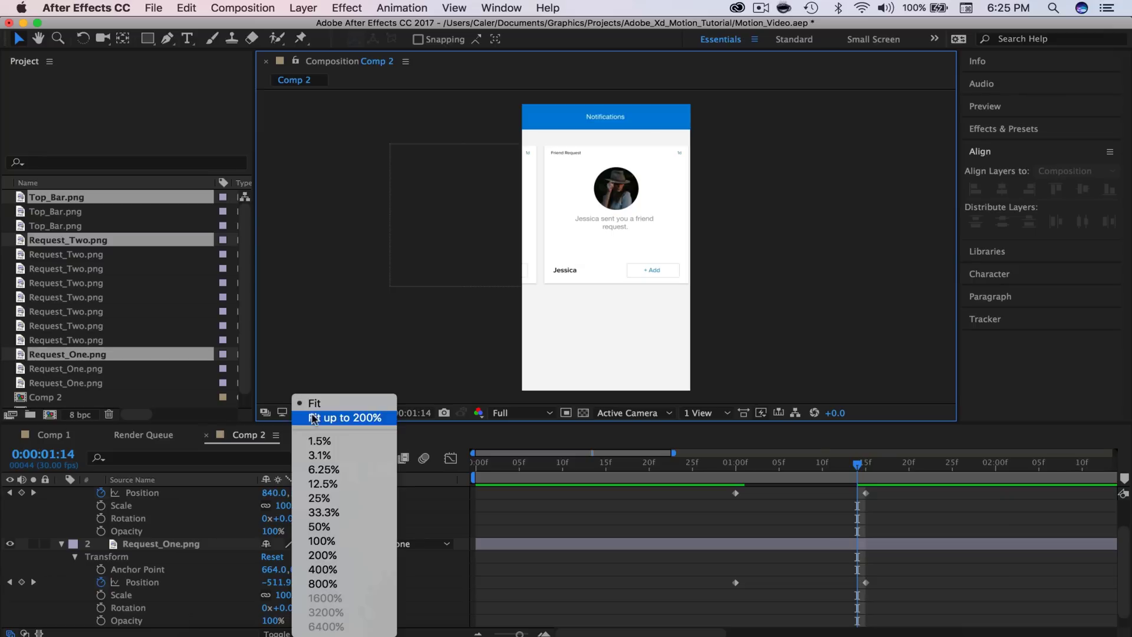
pyautogui.click(317, 540)
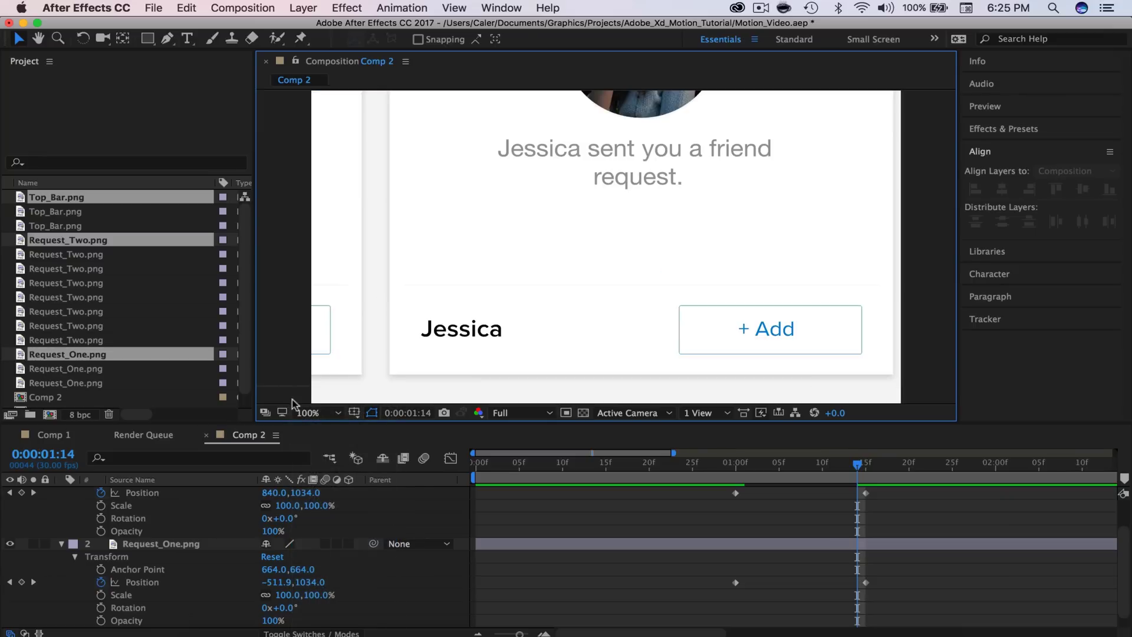
# Fit the composition in view, return to 0:00:01:00, and apply Easy Ease to both Request_Two.png Position keyframes
pyautogui.click(302, 412)
pyautogui.click(307, 395)
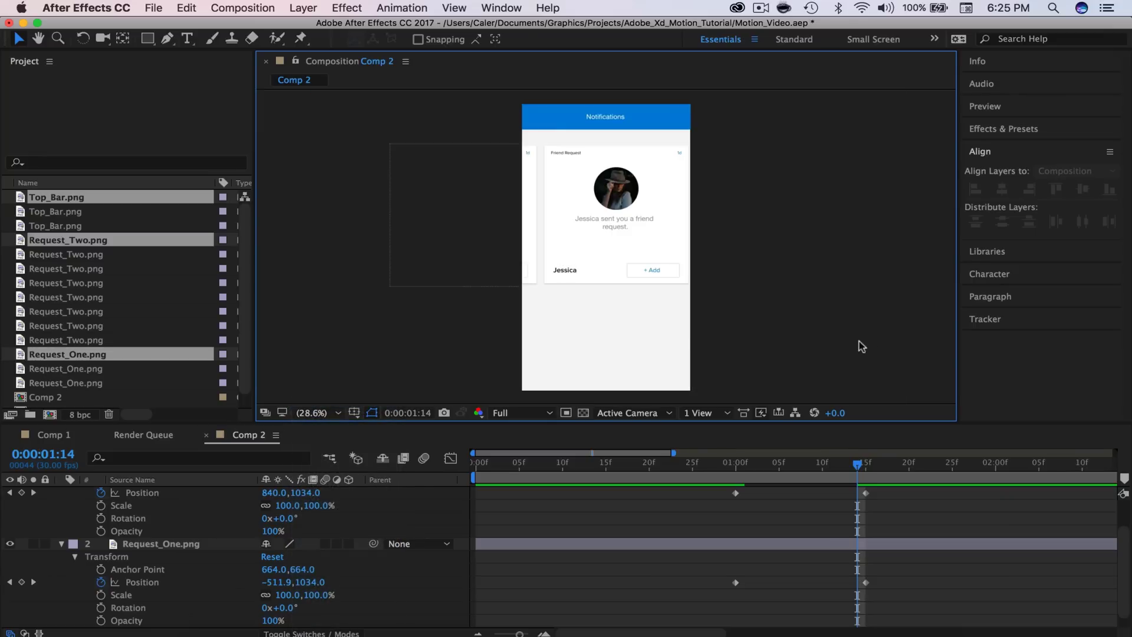
pyautogui.moveTo(856, 465); pyautogui.dragTo(735, 484)
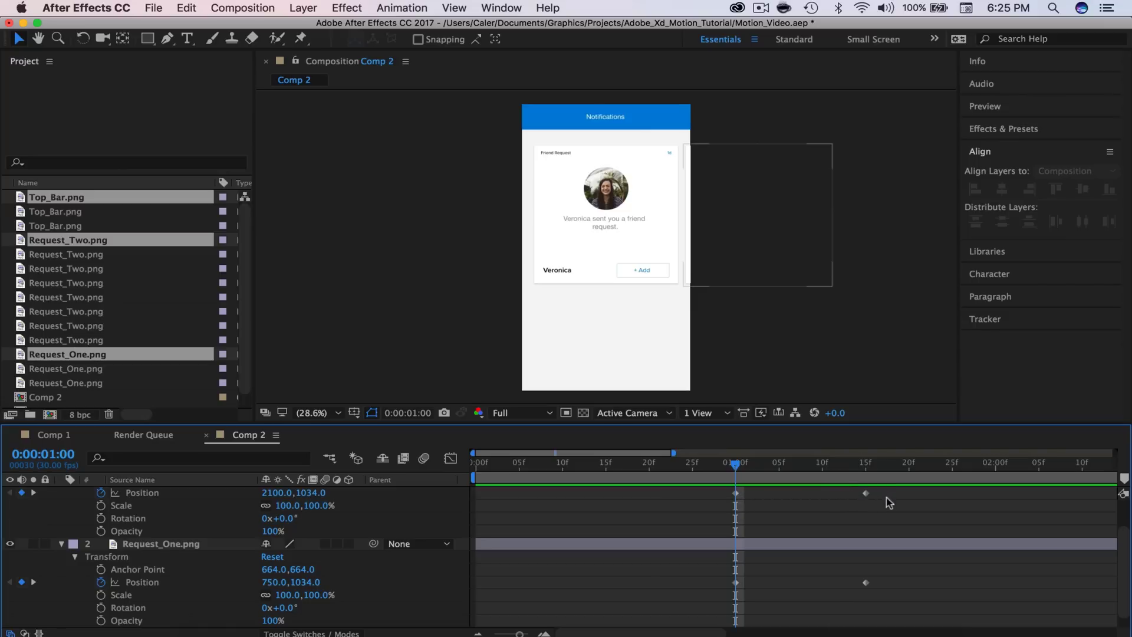
pyautogui.moveTo(900, 523); pyautogui.dragTo(690, 490)
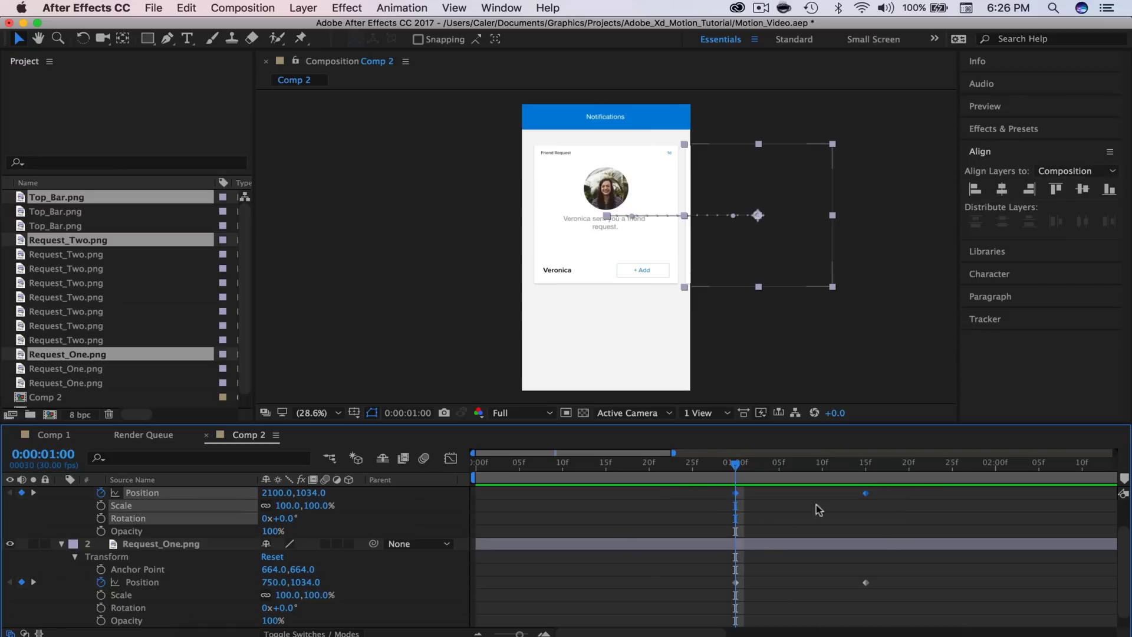
pyautogui.rightClick(865, 494)
pyautogui.moveTo(924, 629)
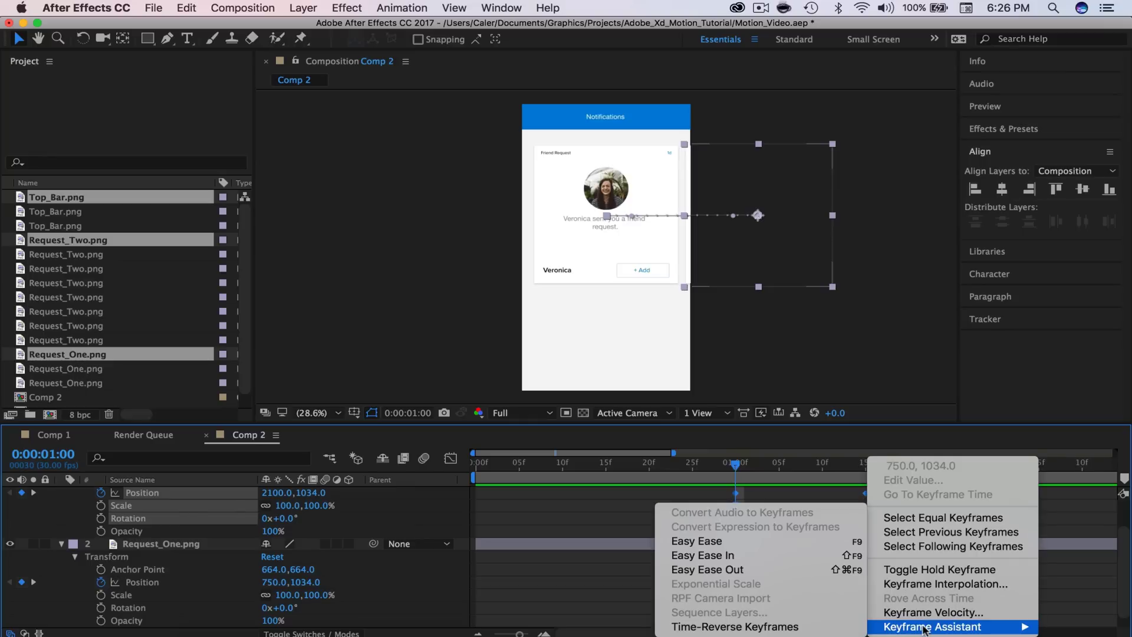
pyautogui.click(723, 541)
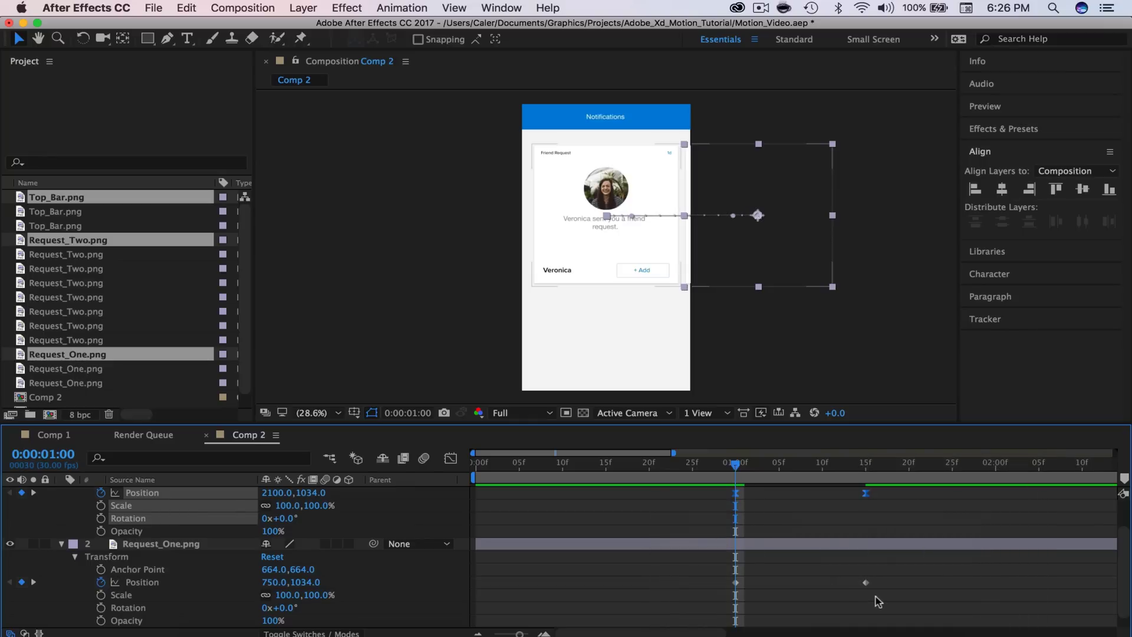
# Apply Easy Ease to both Position keyframes of the Request_One.png layer
pyautogui.moveTo(888, 596); pyautogui.dragTo(688, 568)
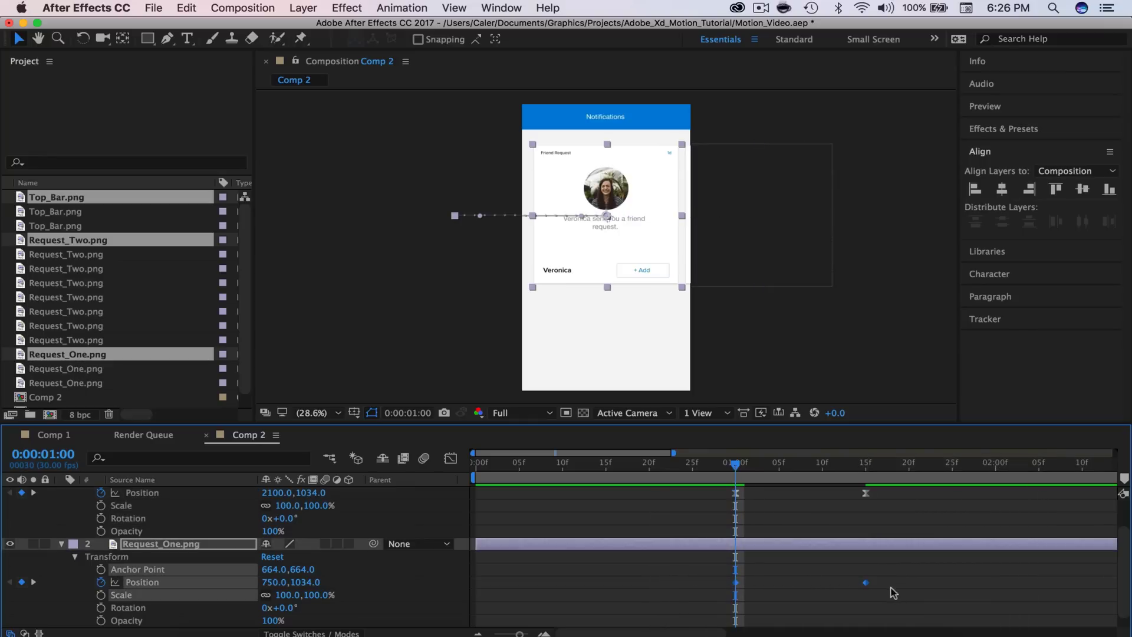
pyautogui.rightClick(867, 585)
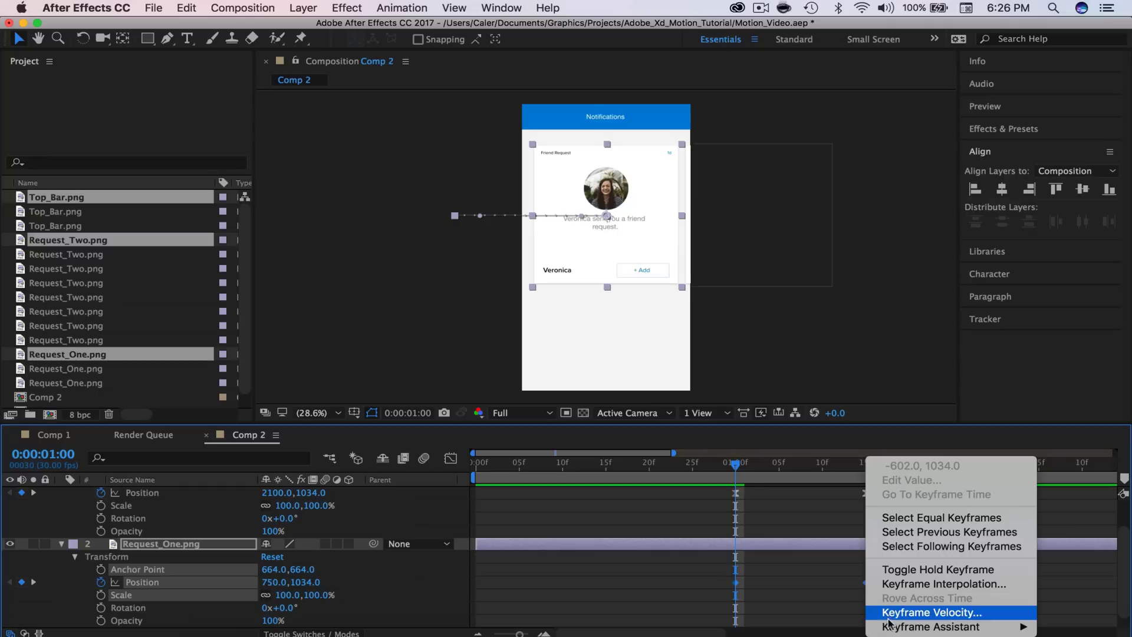
pyautogui.moveTo(894, 626)
pyautogui.click(694, 542)
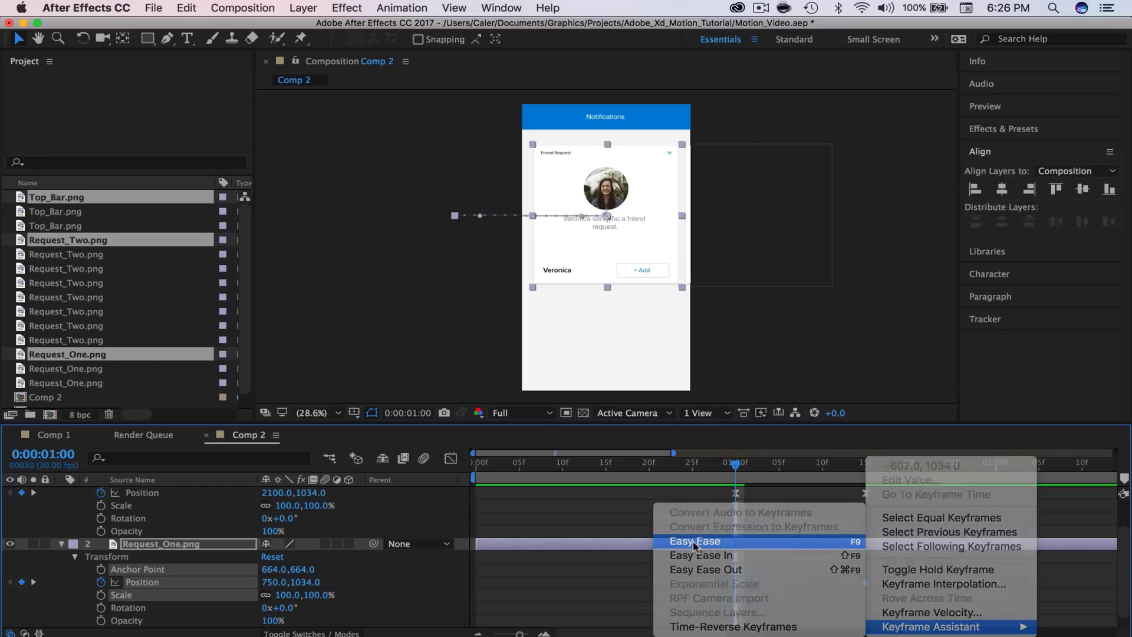
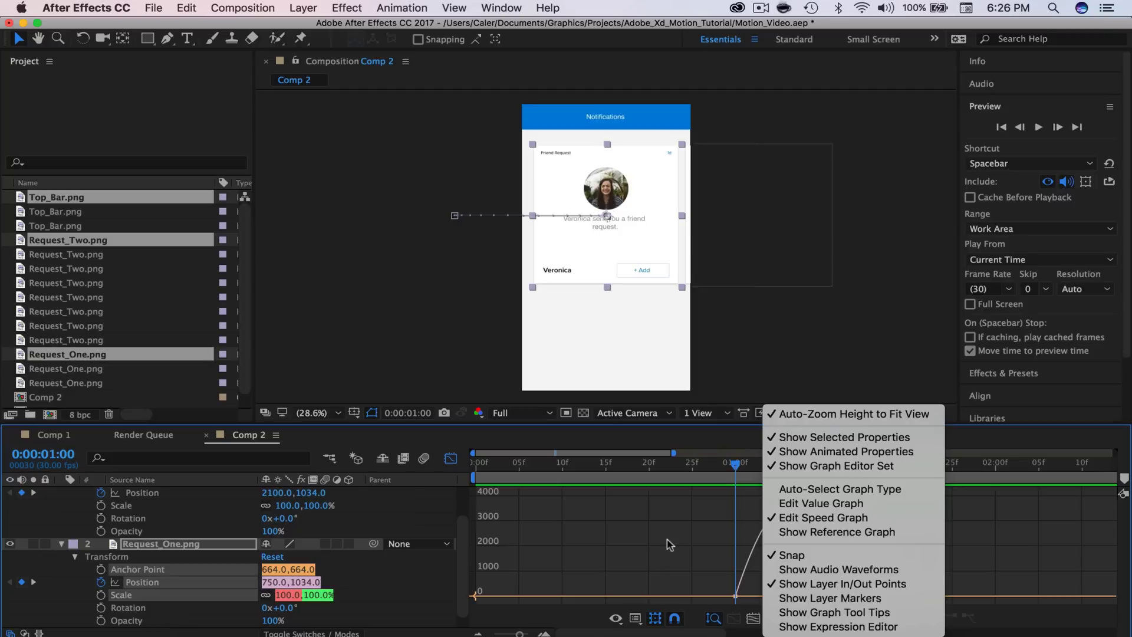
# Select both card layers and reshape their Position speed curves by extending the end keyframes' influence to about midway between the keyframes
pyautogui.click(669, 543)
pyautogui.click(144, 550)
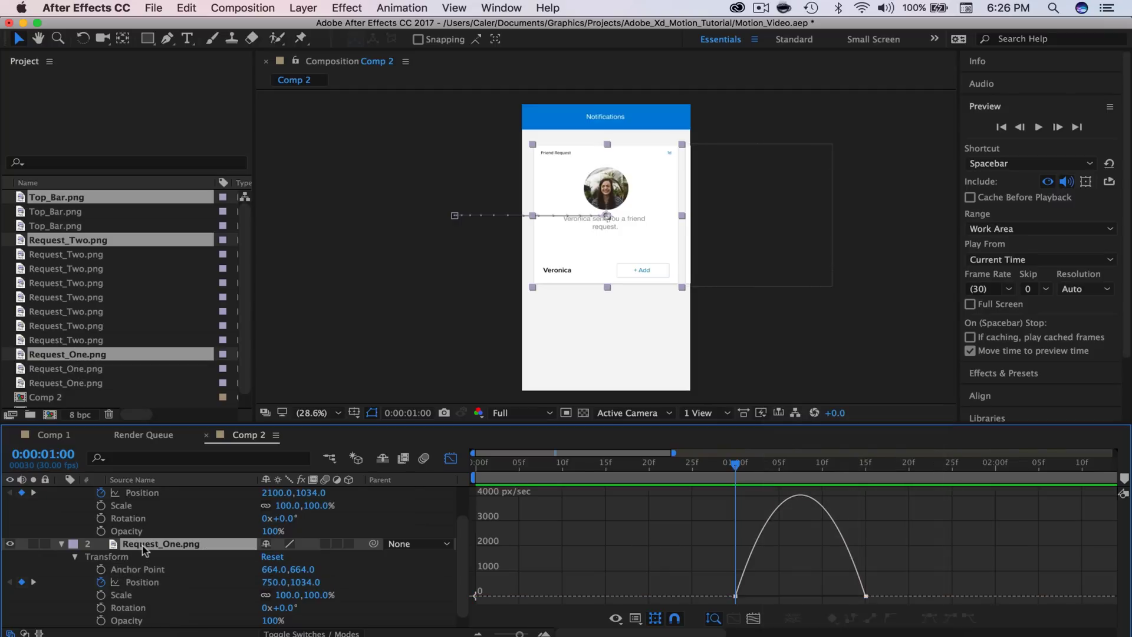
pyautogui.scroll(3, 178, 542)
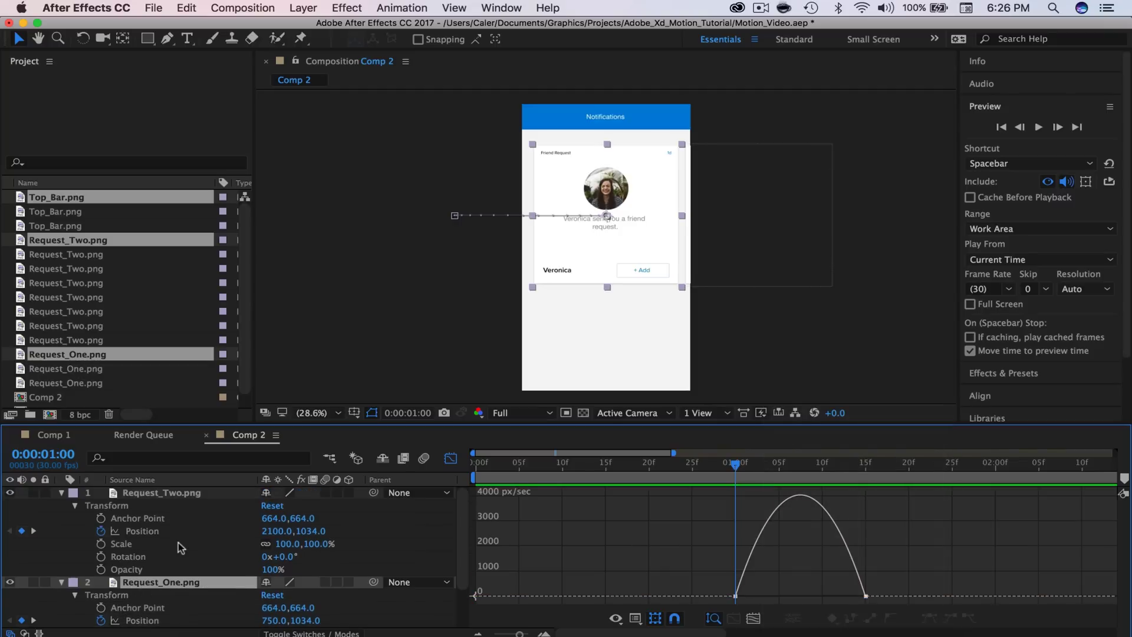
pyautogui.keyDown('shift'); pyautogui.click(154, 494); pyautogui.keyUp('shift')
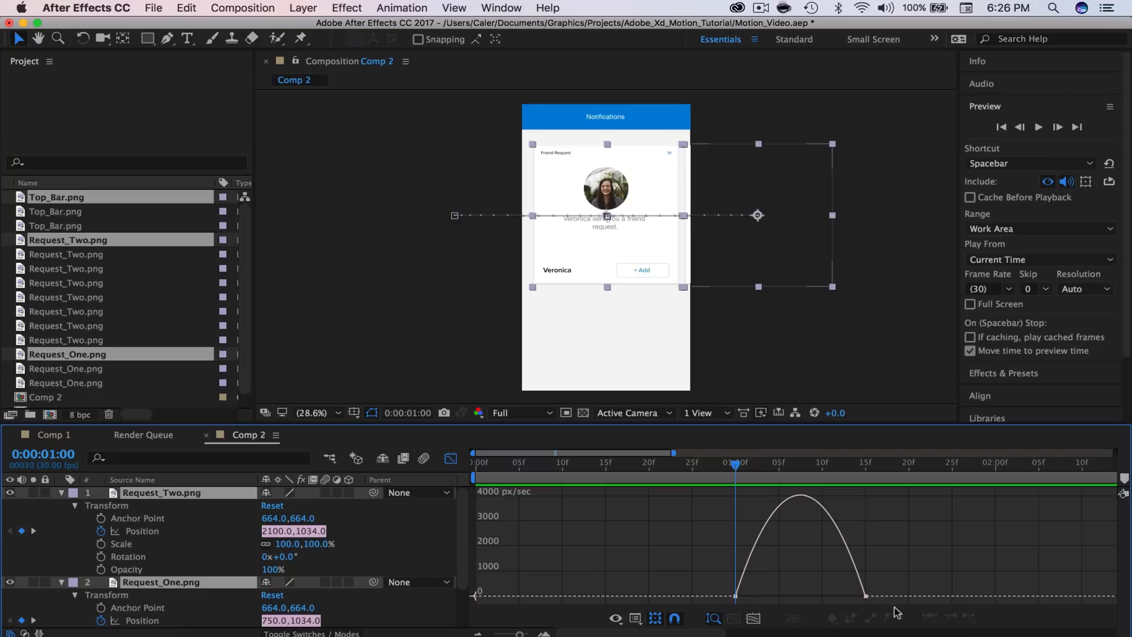
pyautogui.moveTo(877, 602); pyautogui.dragTo(719, 578)
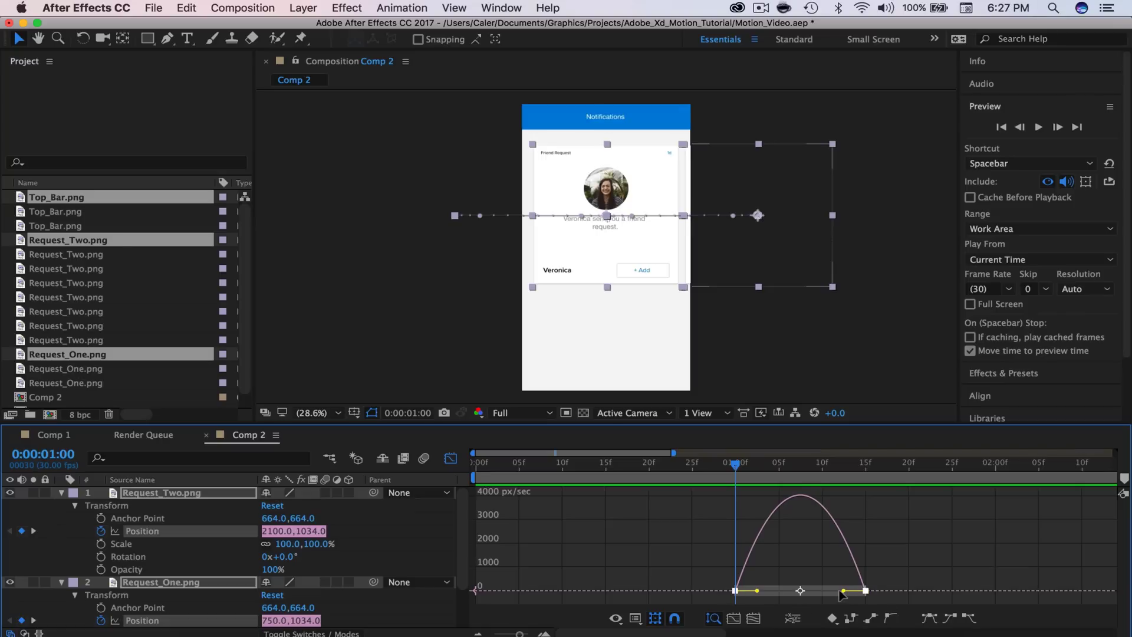
pyautogui.moveTo(844, 590); pyautogui.dragTo(800, 594)
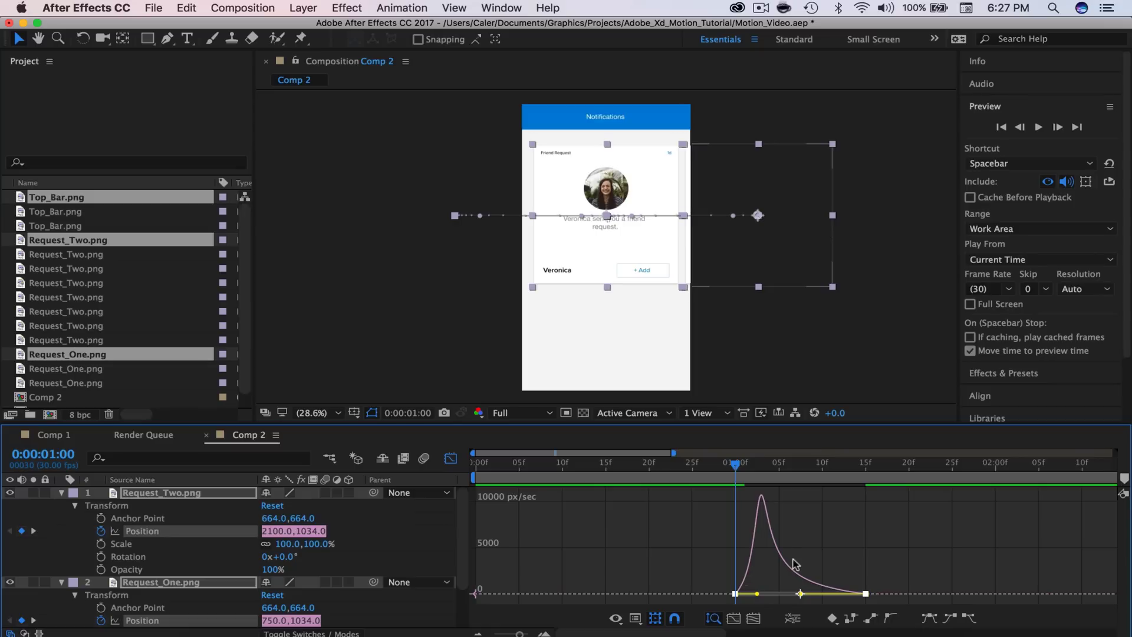
# Preview the eased card swipe from just before 0:00:01:00
pyautogui.click(734, 458)
pyautogui.click(1038, 127)
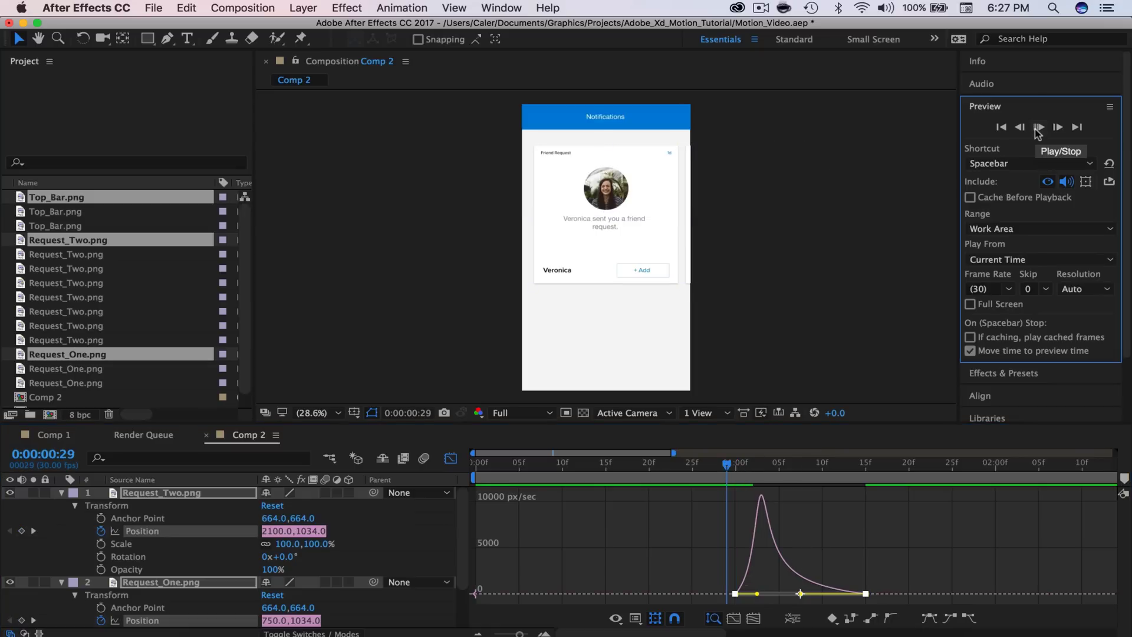
pyautogui.click(1039, 128)
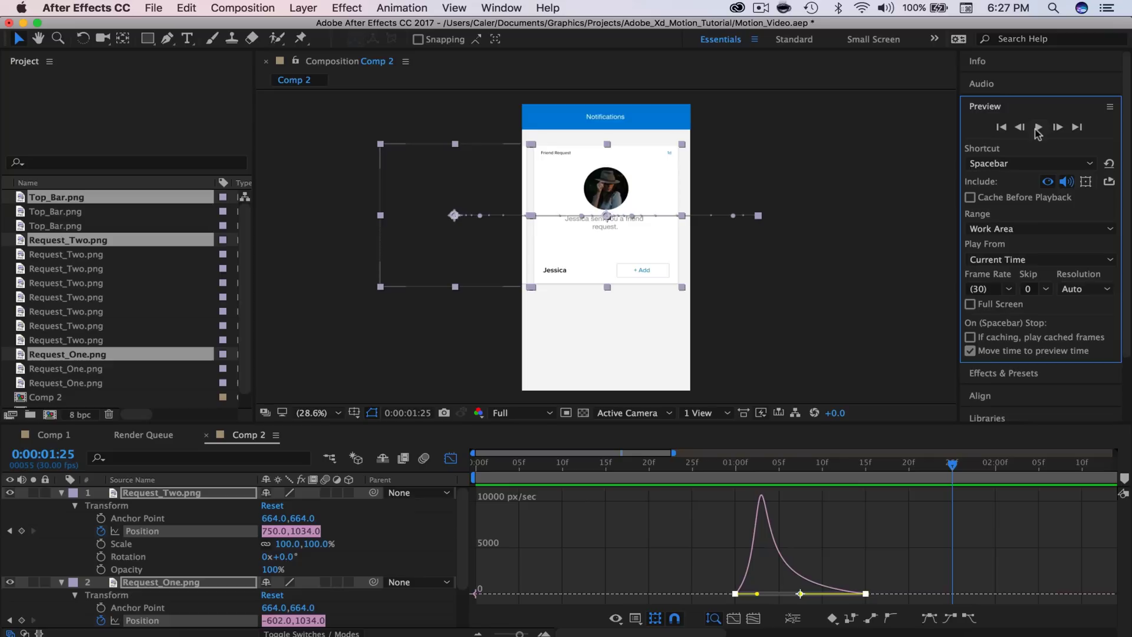
# Scrub to the speed curve's peak at 0:00:01:03, return to 0:00:00:29 and replay the swipe
pyautogui.click(740, 474)
pyautogui.moveTo(741, 474); pyautogui.dragTo(763, 493)
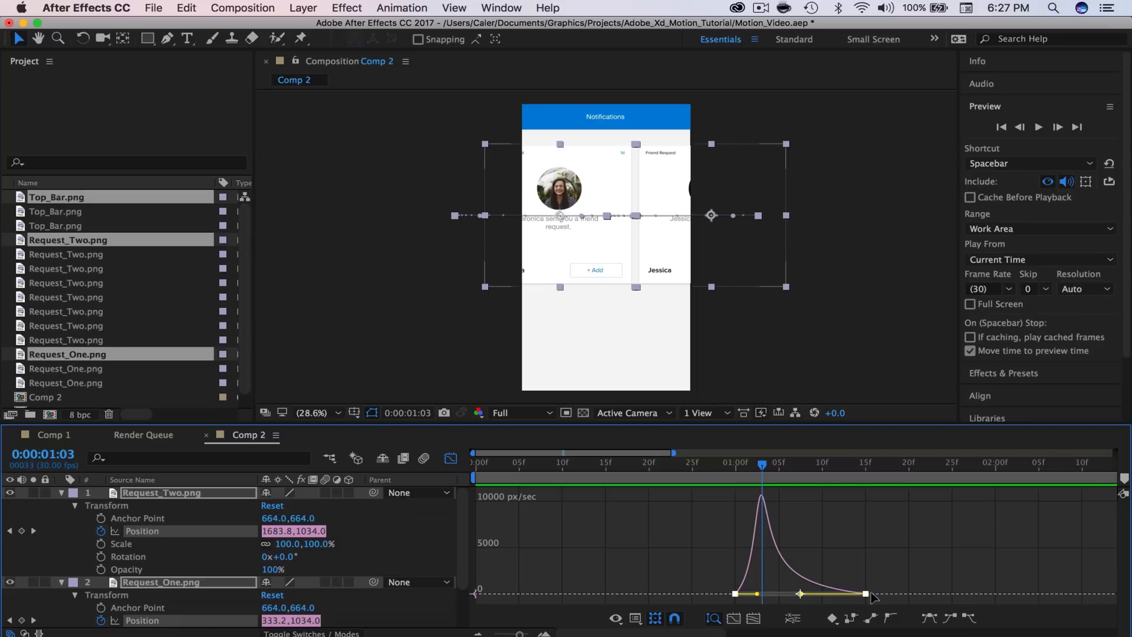
pyautogui.moveTo(765, 464); pyautogui.dragTo(729, 466)
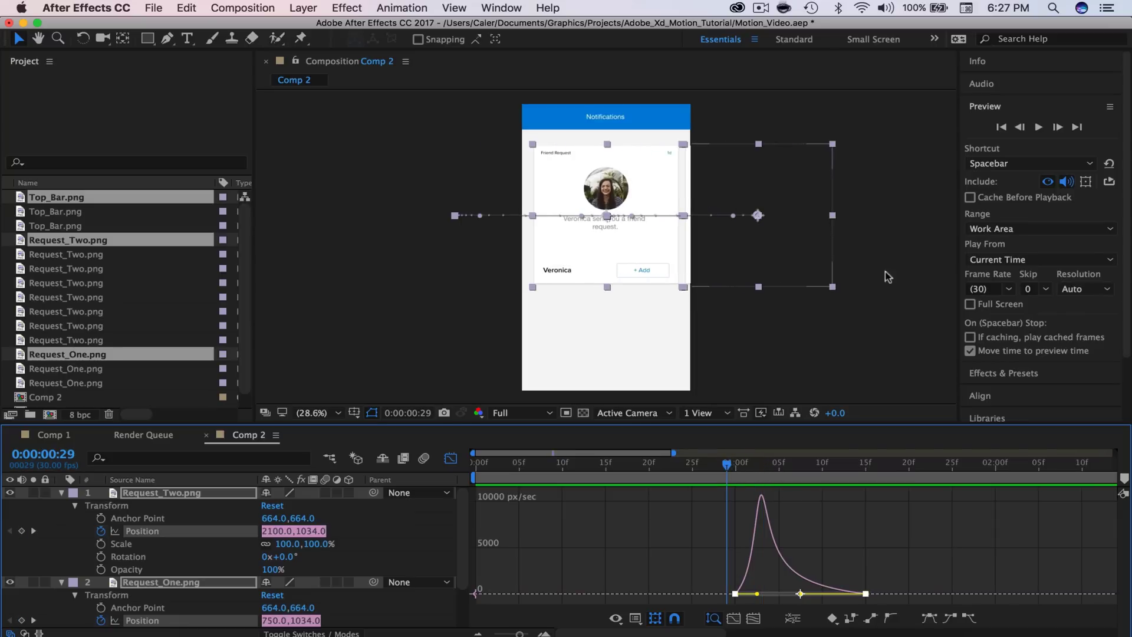
pyautogui.click(1039, 128)
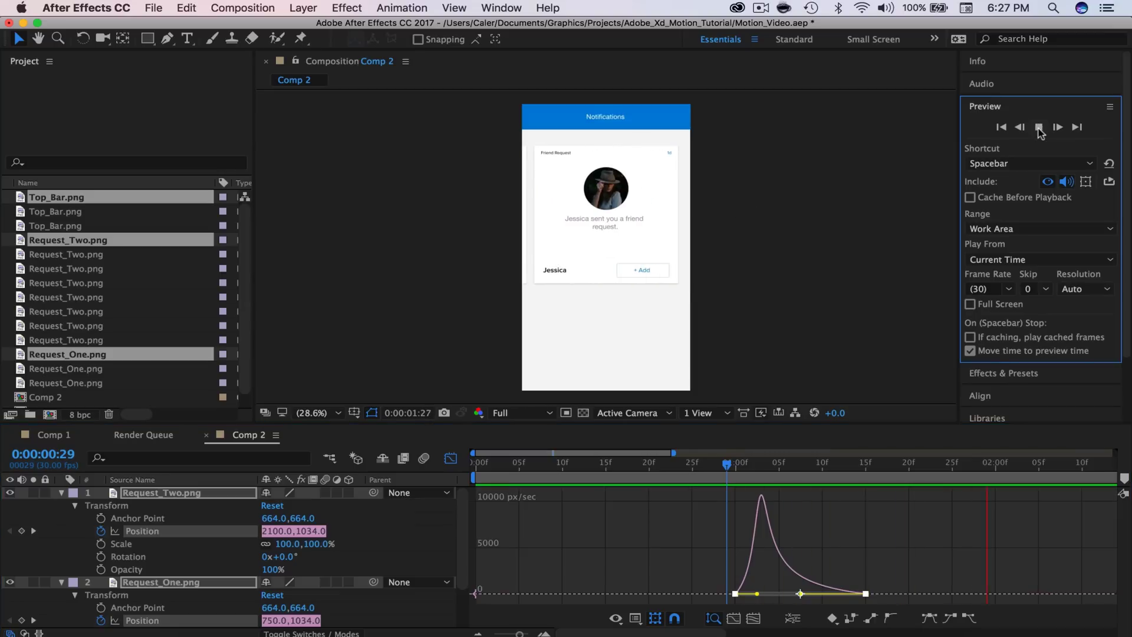
pyautogui.click(1039, 128)
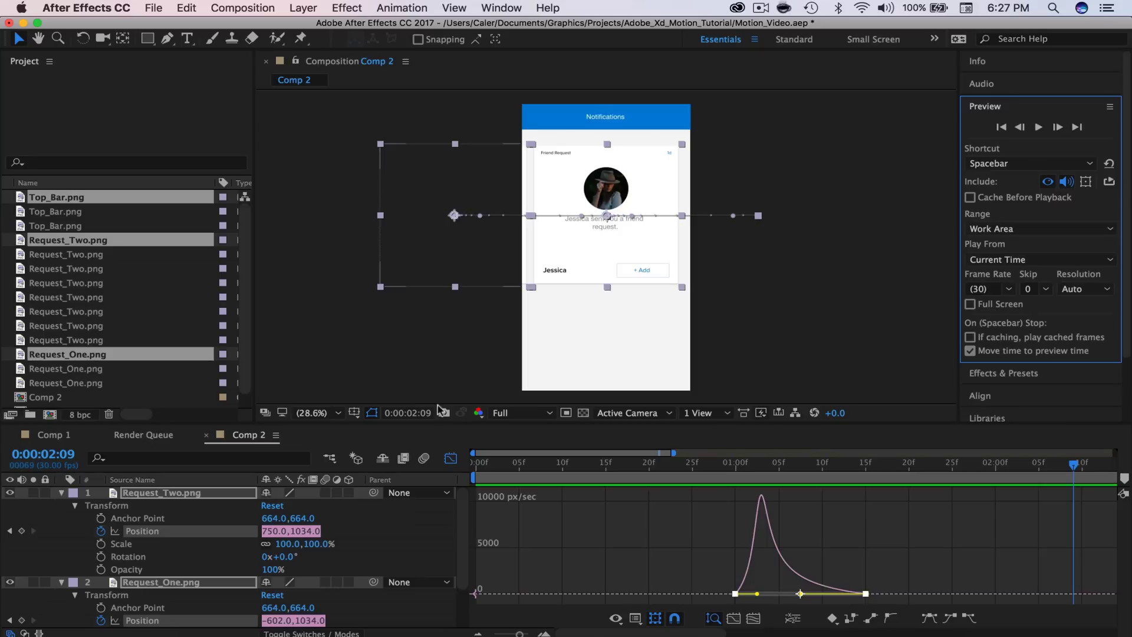
# Collapse the properties of the Request_Two.png and Request_One.png layers in the timeline
pyautogui.click(65, 493)
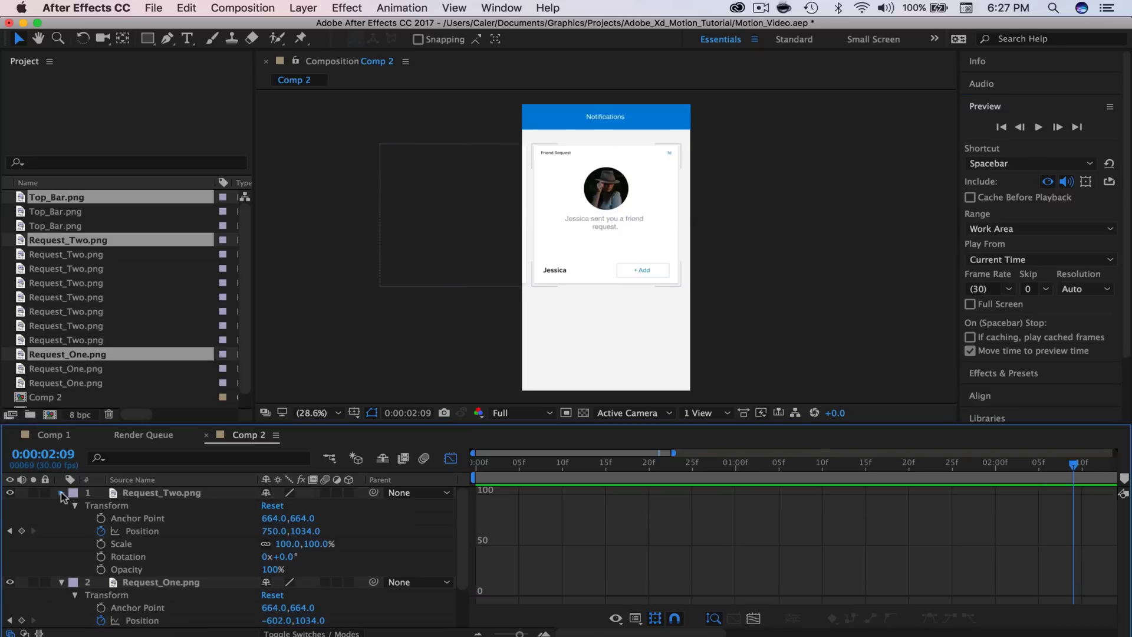
pyautogui.click(62, 493)
pyautogui.click(61, 505)
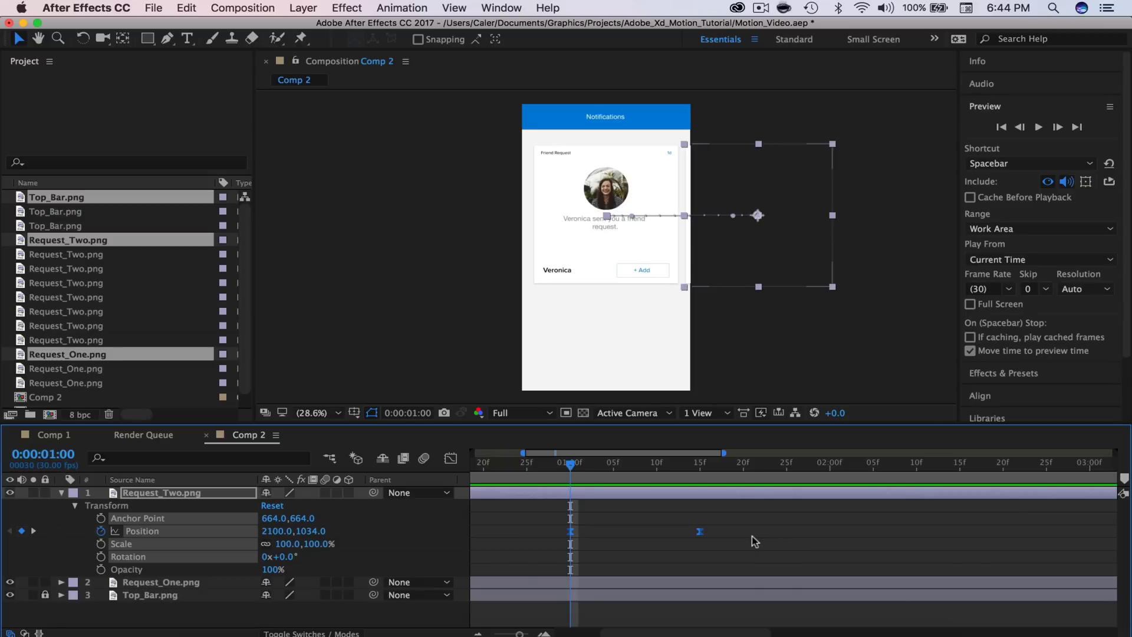
# Convert the Request_Two.png layer's Position keyframes back to linear and look at the Keyframe Assistant easing options
pyautogui.keyDown('super'); pyautogui.click(701, 532); pyautogui.keyUp('super')
pyautogui.moveTo(699, 534)
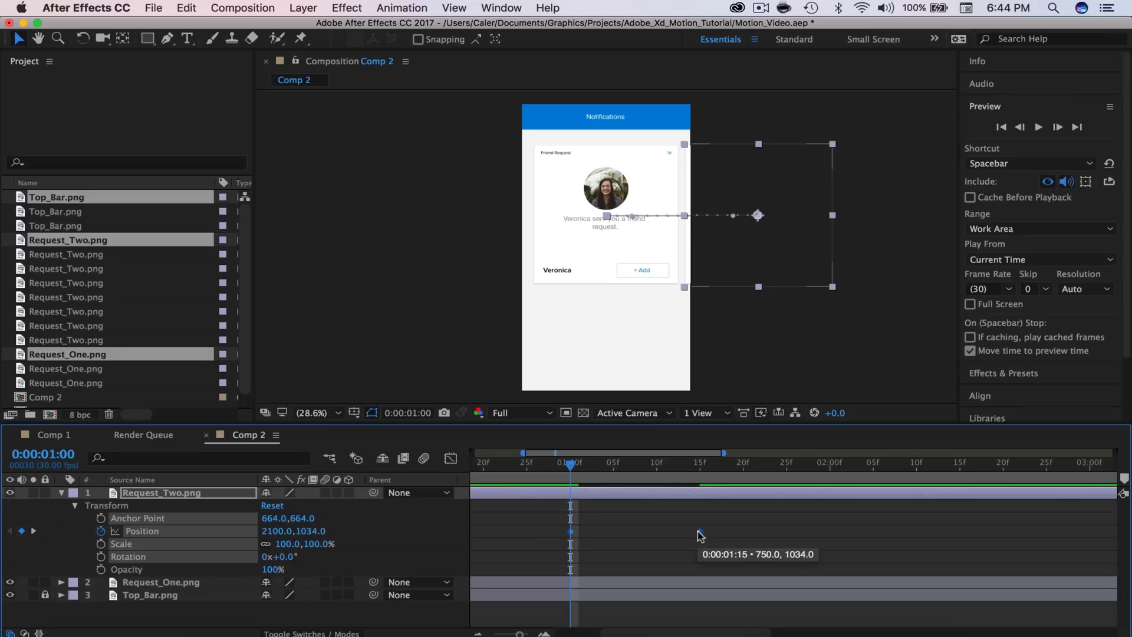
pyautogui.rightClick(699, 534)
pyautogui.moveTo(737, 633)
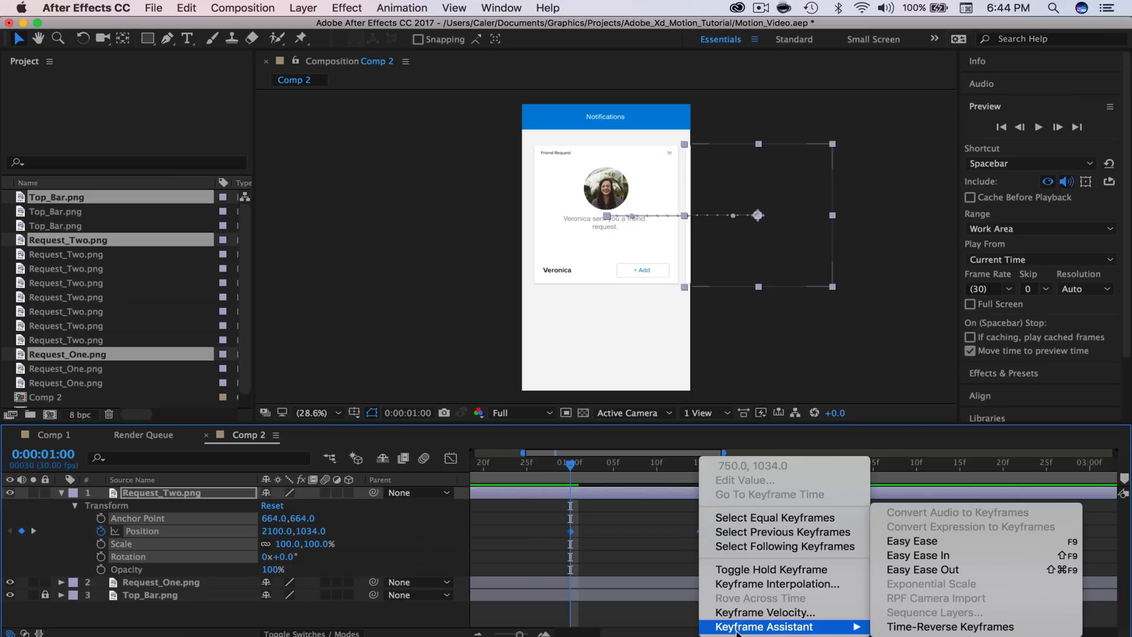
pyautogui.click(613, 473)
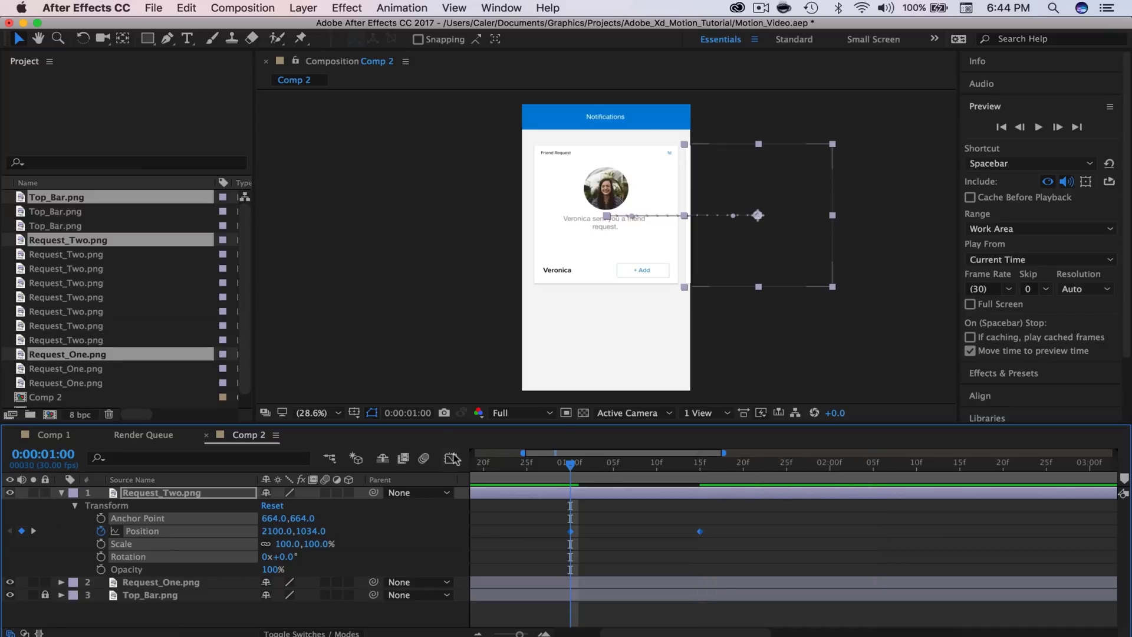
# In the Graph Editor, apply Easy Ease to Request_Two.png's Position keyframes and extend the end keyframe's influence to about midway between them
pyautogui.click(451, 458)
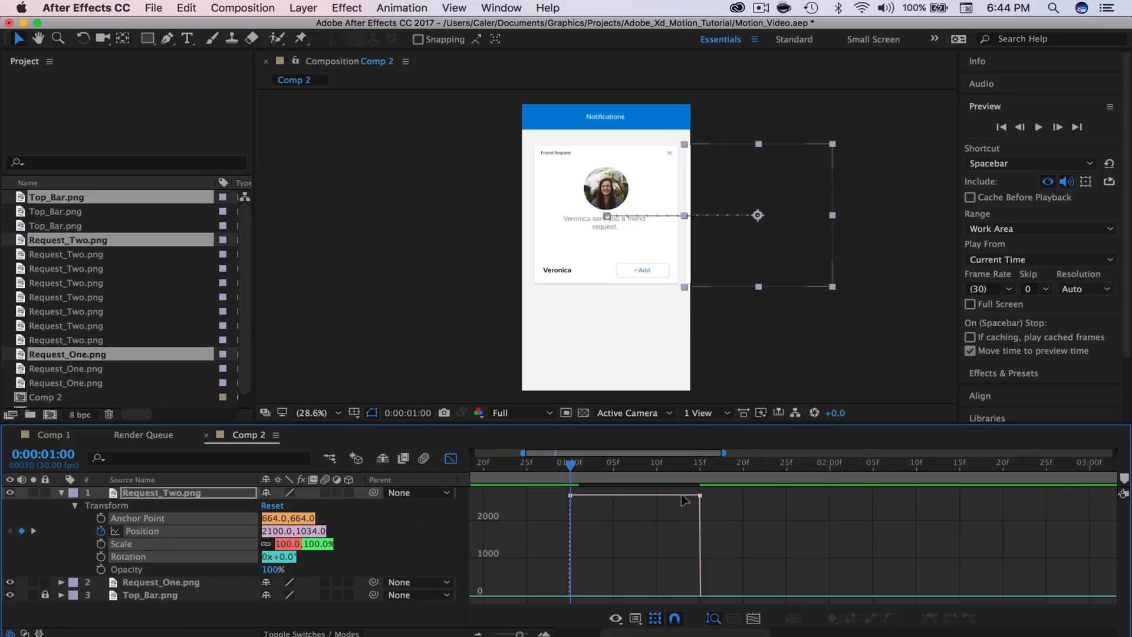
pyautogui.moveTo(745, 514); pyautogui.dragTo(554, 490)
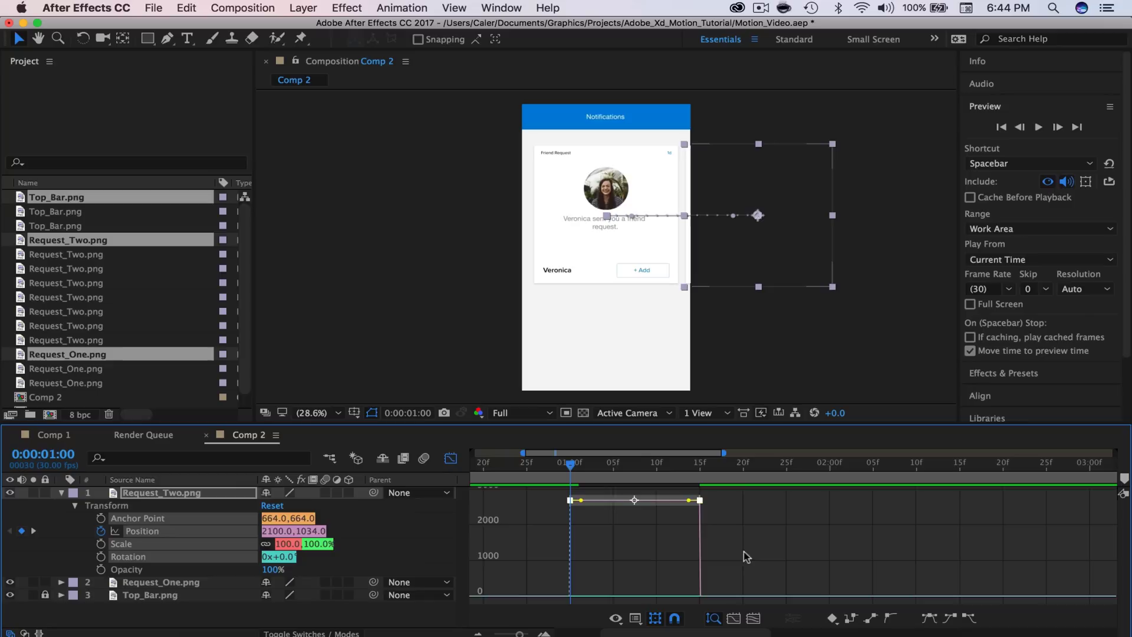
pyautogui.click(930, 618)
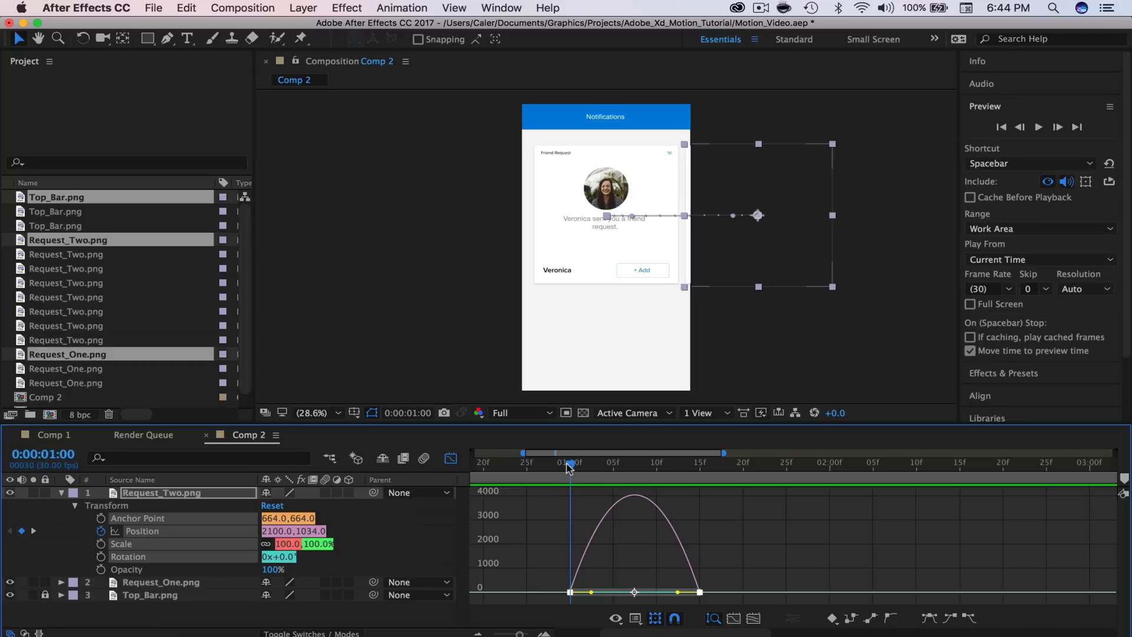
pyautogui.moveTo(569, 468)
pyautogui.mouseDown()
pyautogui.moveTo(651, 464)
pyautogui.moveTo(581, 475)
pyautogui.moveTo(571, 466)
pyautogui.mouseUp()
pyautogui.moveTo(677, 593); pyautogui.dragTo(639, 594)
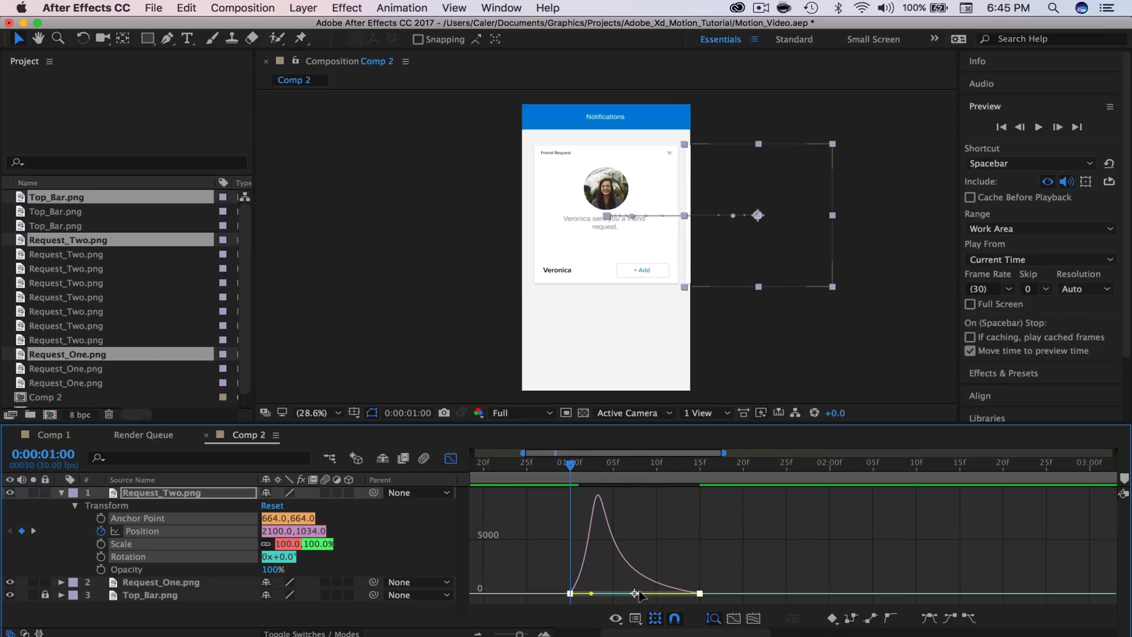
# Scrub through the card swipe from 0:00:01:00 to 0:00:01:15
pyautogui.moveTo(583, 465); pyautogui.dragTo(698, 490)
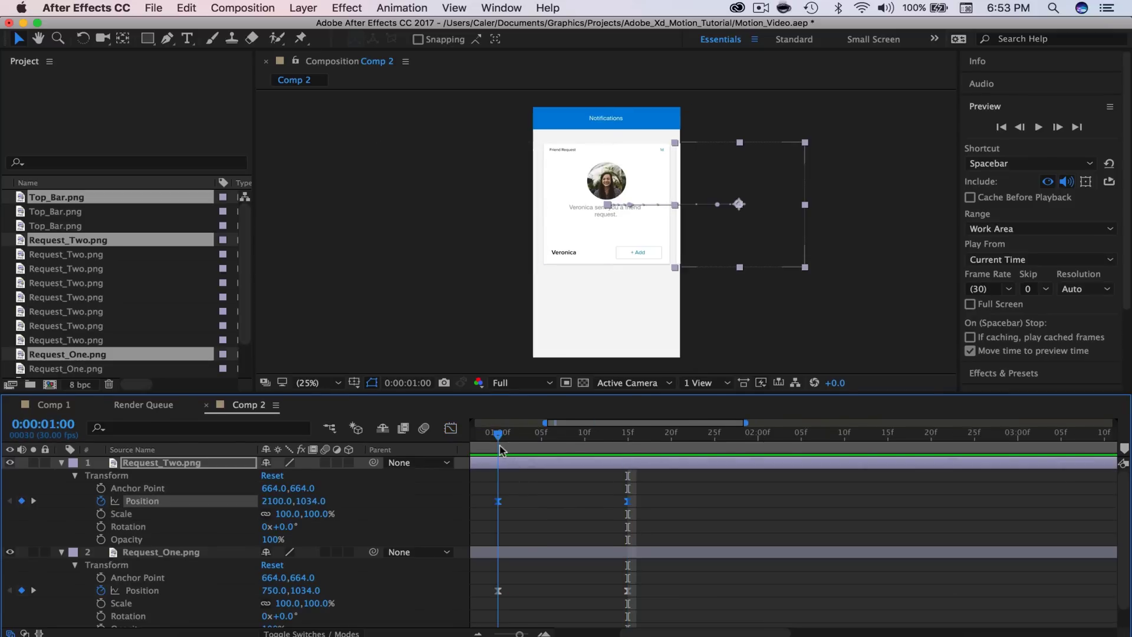
pyautogui.press('pageup')
pyautogui.press('pageup')
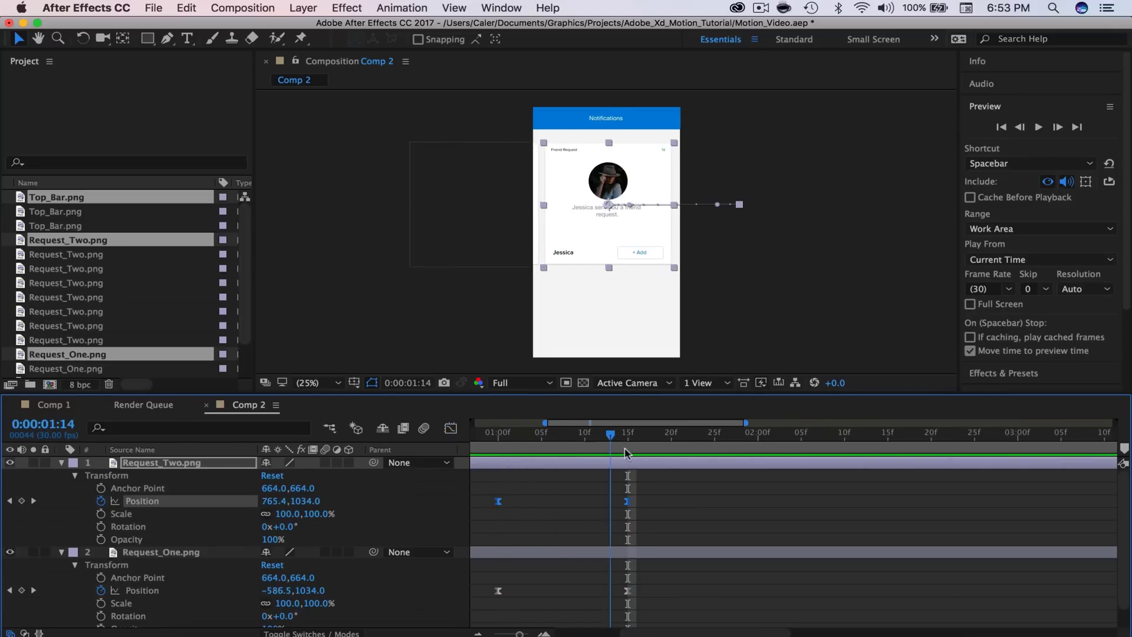
pyautogui.moveTo(625, 453)
pyautogui.mouseDown()
pyautogui.moveTo(645, 454)
pyautogui.moveTo(626, 452)
pyautogui.mouseUp()
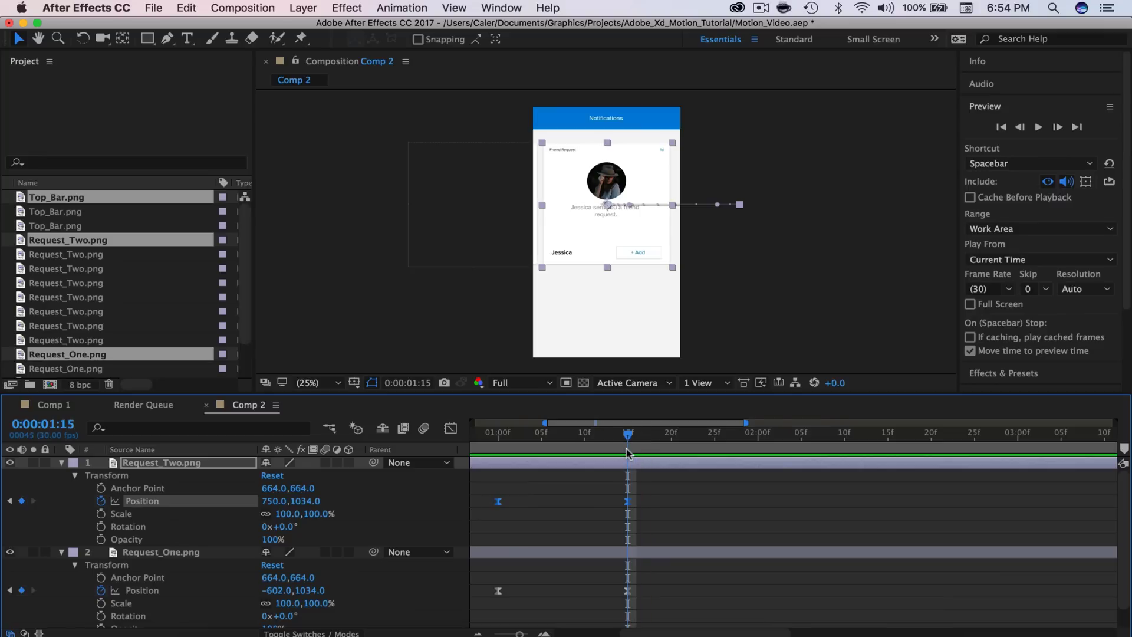
# Duplicate Request_Two.png's two Position keyframes by copying them and pasting them at 0:00:02:15
pyautogui.moveTo(628, 453); pyautogui.dragTo(888, 443)
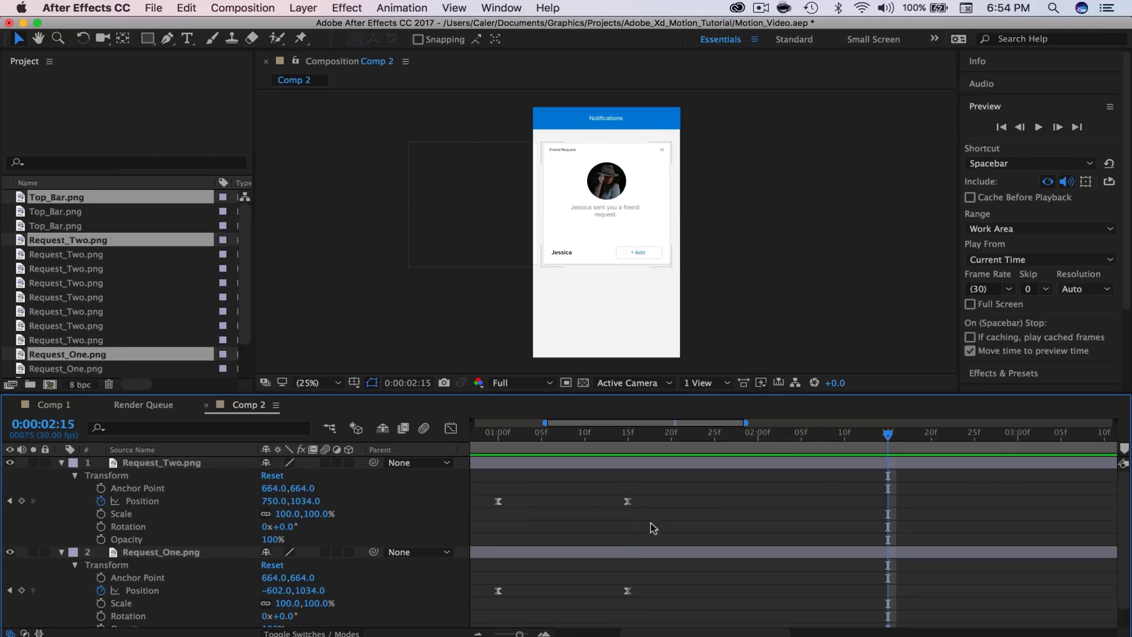
pyautogui.moveTo(648, 521); pyautogui.dragTo(488, 494)
pyautogui.hotkey('ctrl', 'c')
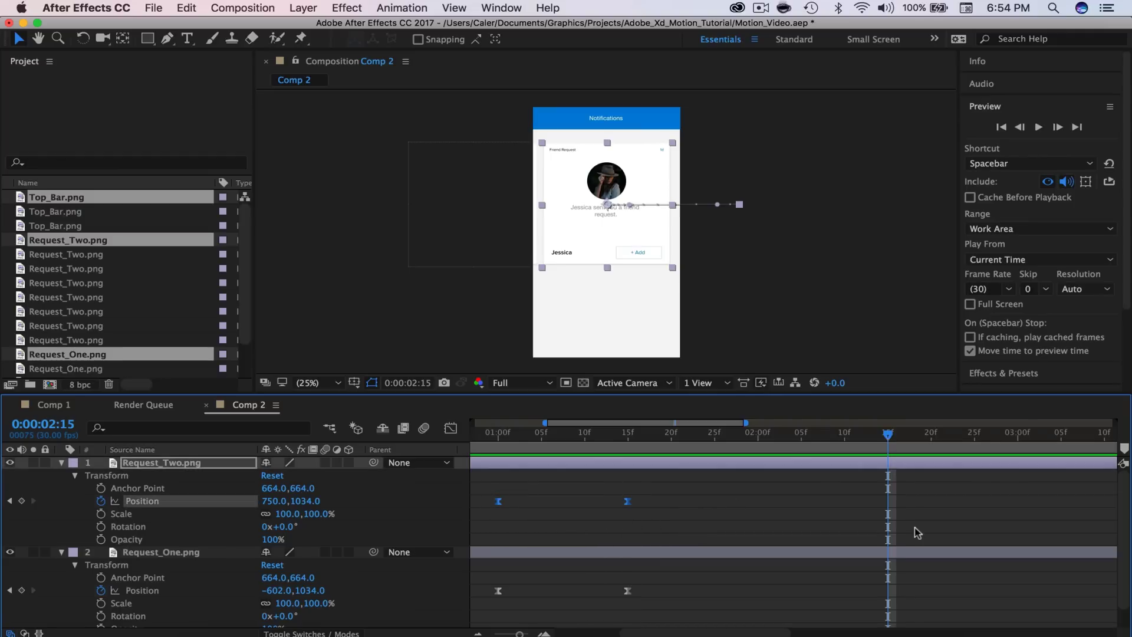
pyautogui.hotkey('ctrl', 'v')
# Duplicate Request_One.png's two Position keyframes at 0:00:02:15 and time-reverse the pasted pair
pyautogui.moveTo(652, 616); pyautogui.dragTo(485, 588)
pyautogui.hotkey('ctrl', 'c')
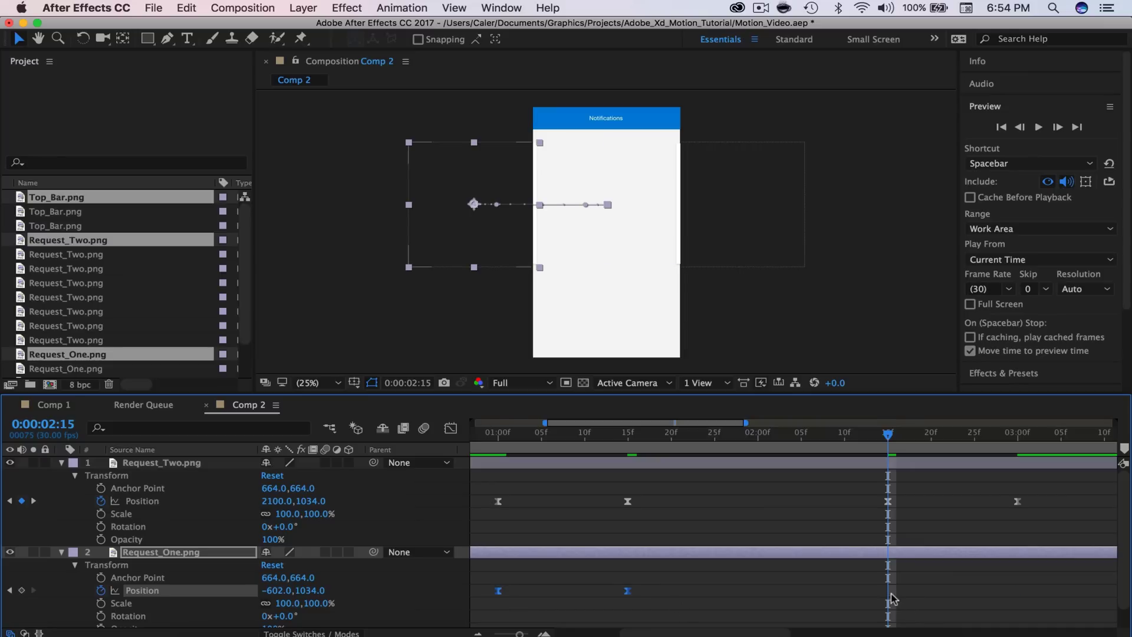
pyautogui.hotkey('ctrl', 'v')
pyautogui.rightClick(889, 591)
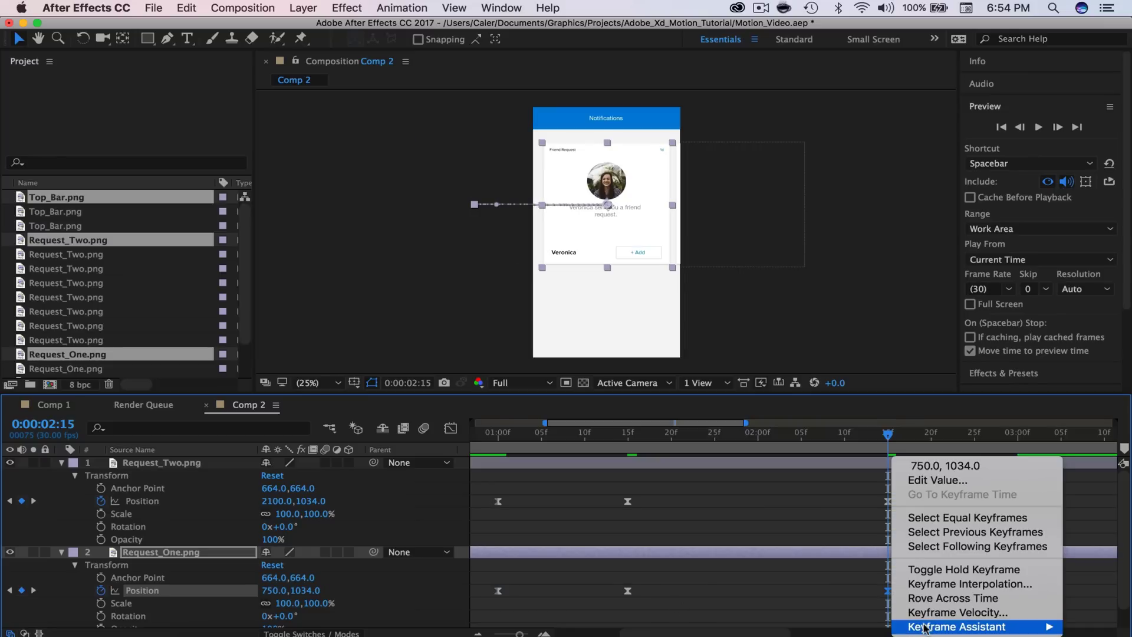
pyautogui.moveTo(959, 626)
pyautogui.click(805, 627)
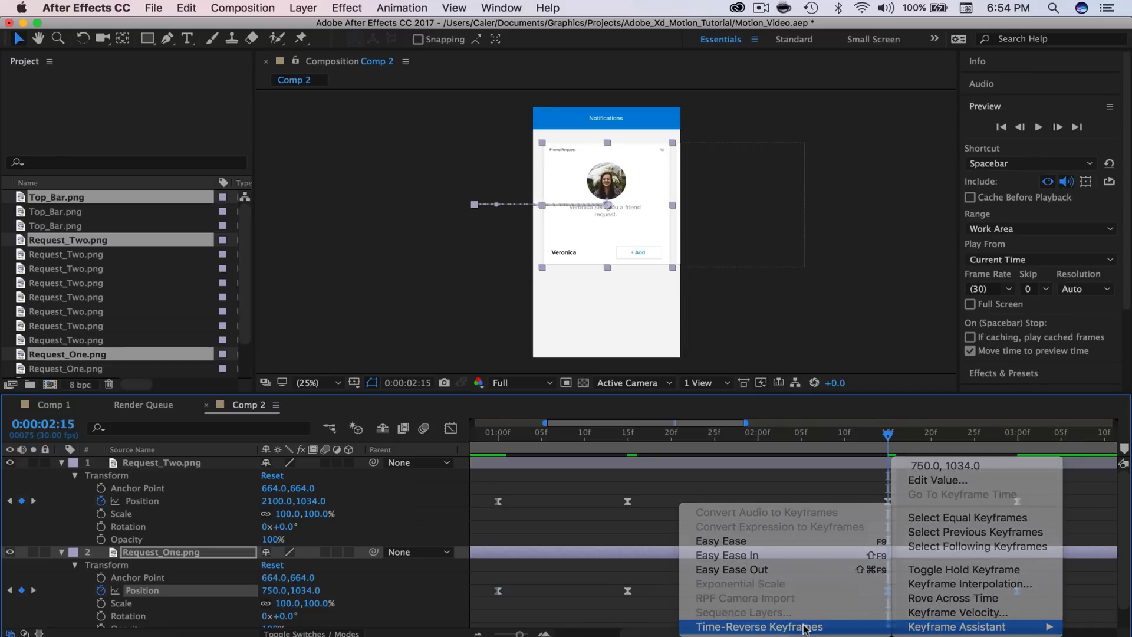
# Time-reverse Request_Two.png's second pair of Position keyframes, which starts at 0:00:02:15
pyautogui.moveTo(1044, 517); pyautogui.dragTo(875, 498)
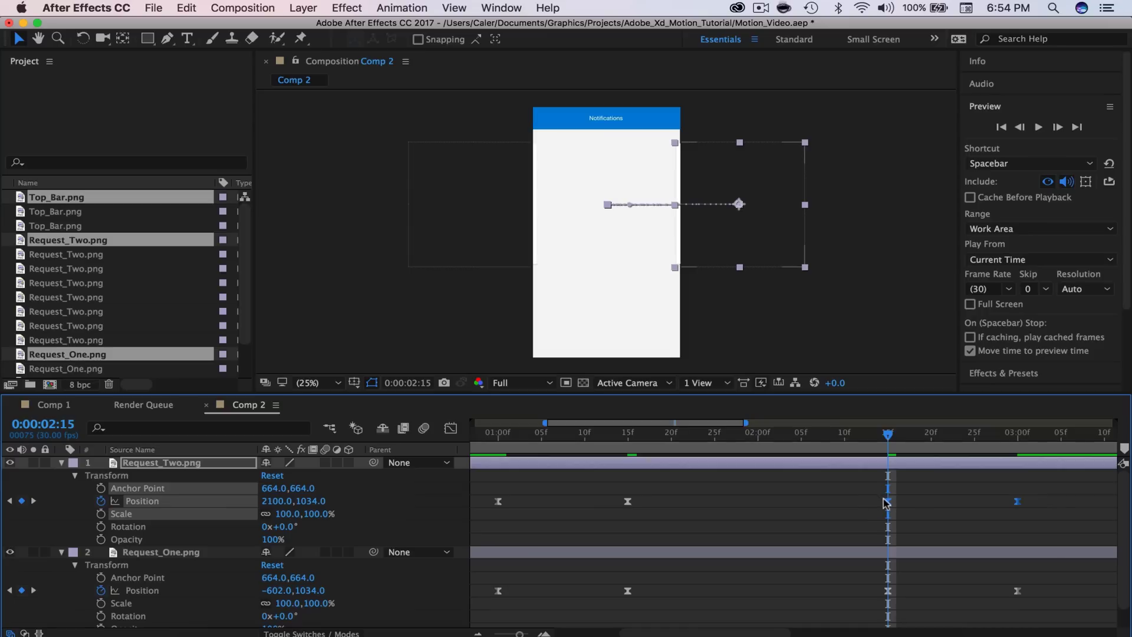
pyautogui.rightClick(888, 502)
pyautogui.moveTo(918, 628)
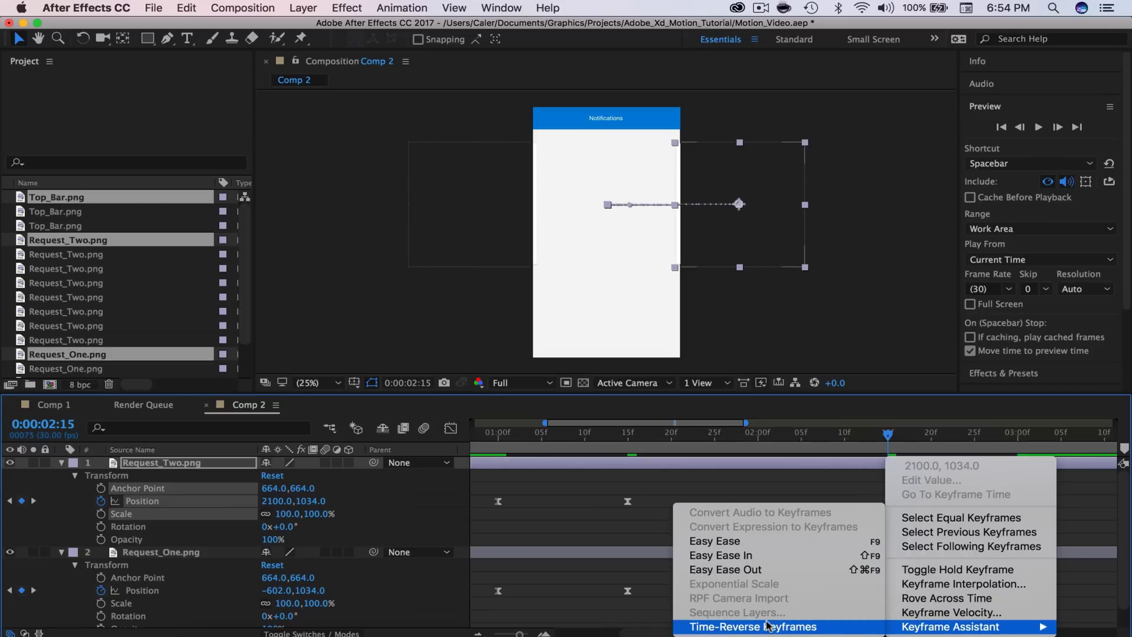
pyautogui.click(790, 627)
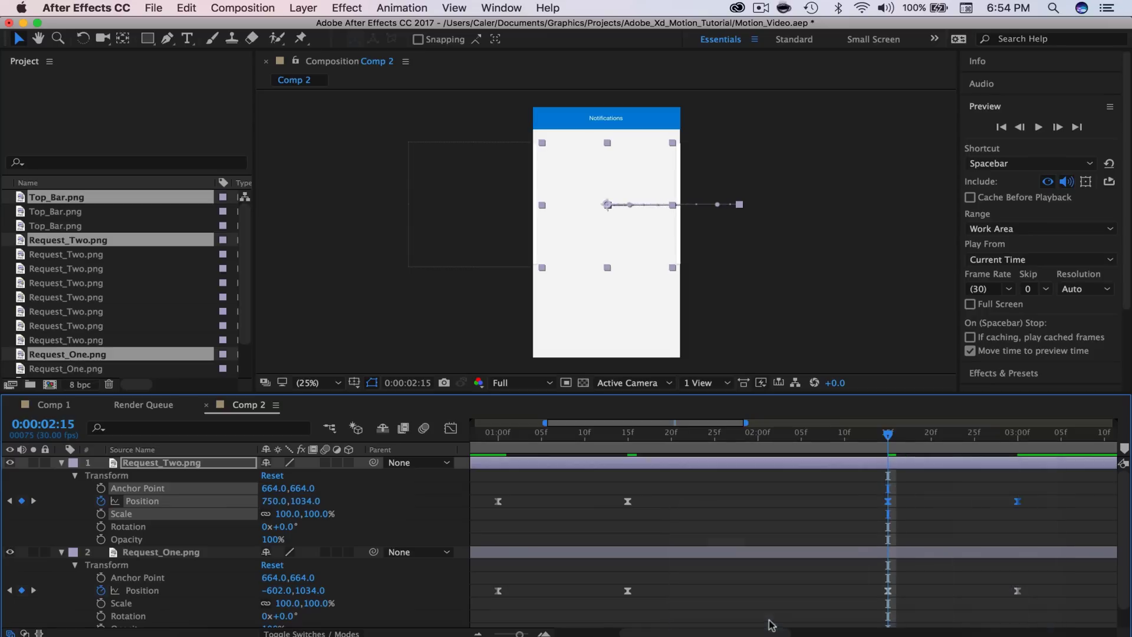
# In the Graph Editor, shorten the start influence and extend the end influence of both Request layers' second swipe, matching the first swipe's speed curve
pyautogui.click(451, 428)
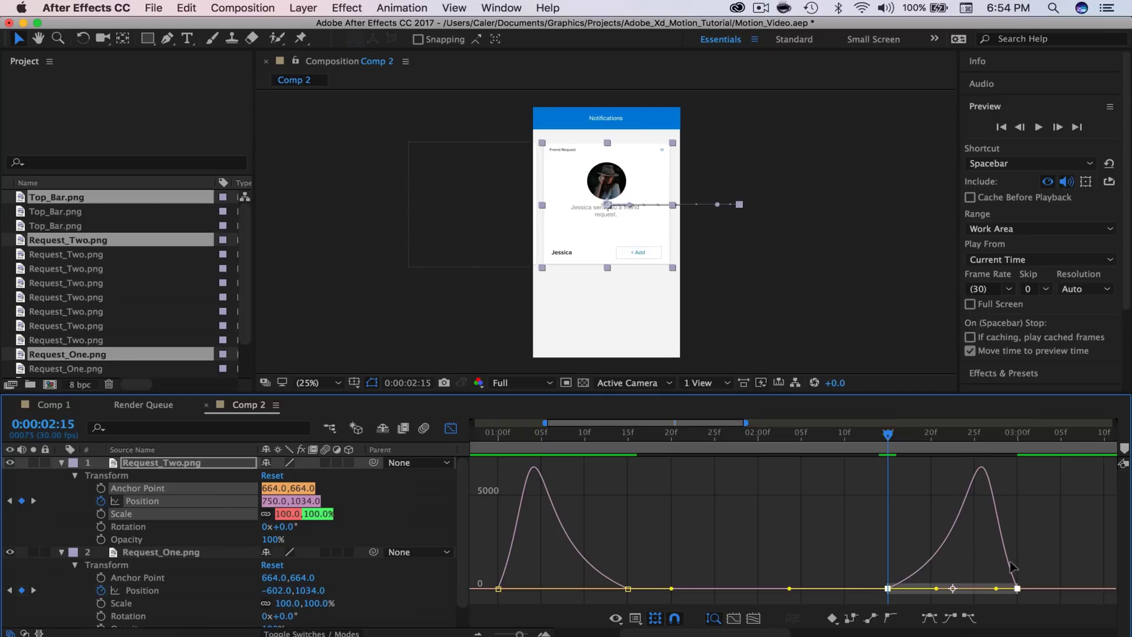
pyautogui.click(156, 463)
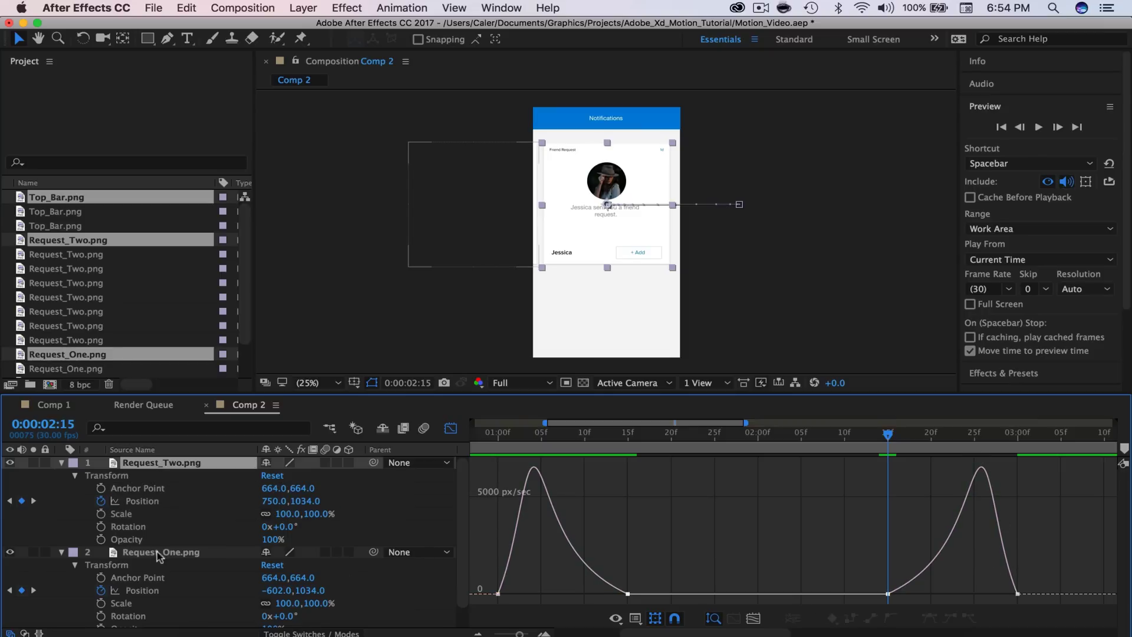
pyautogui.keyDown('shift'); pyautogui.click(158, 553); pyautogui.keyUp('shift')
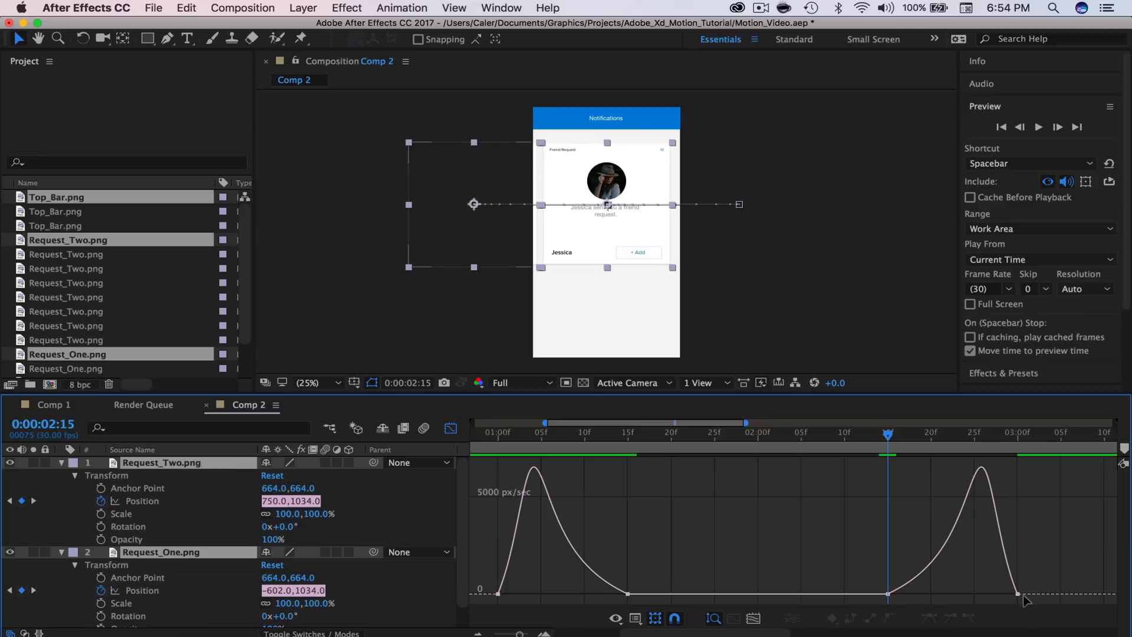
pyautogui.moveTo(876, 582); pyautogui.dragTo(1032, 600)
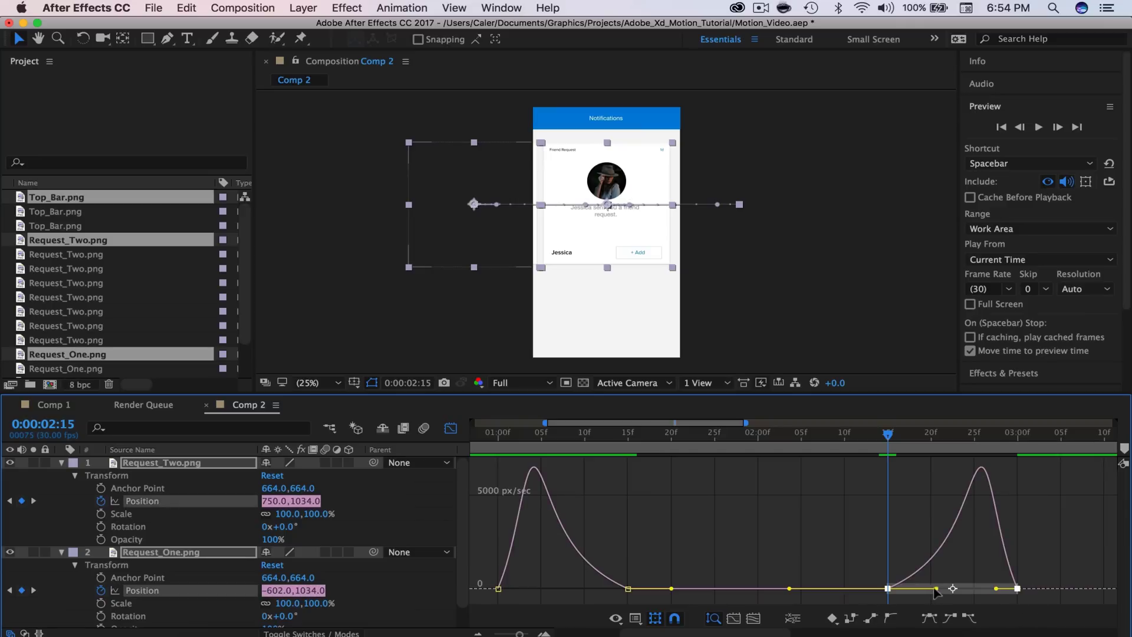
pyautogui.moveTo(939, 592); pyautogui.dragTo(909, 593)
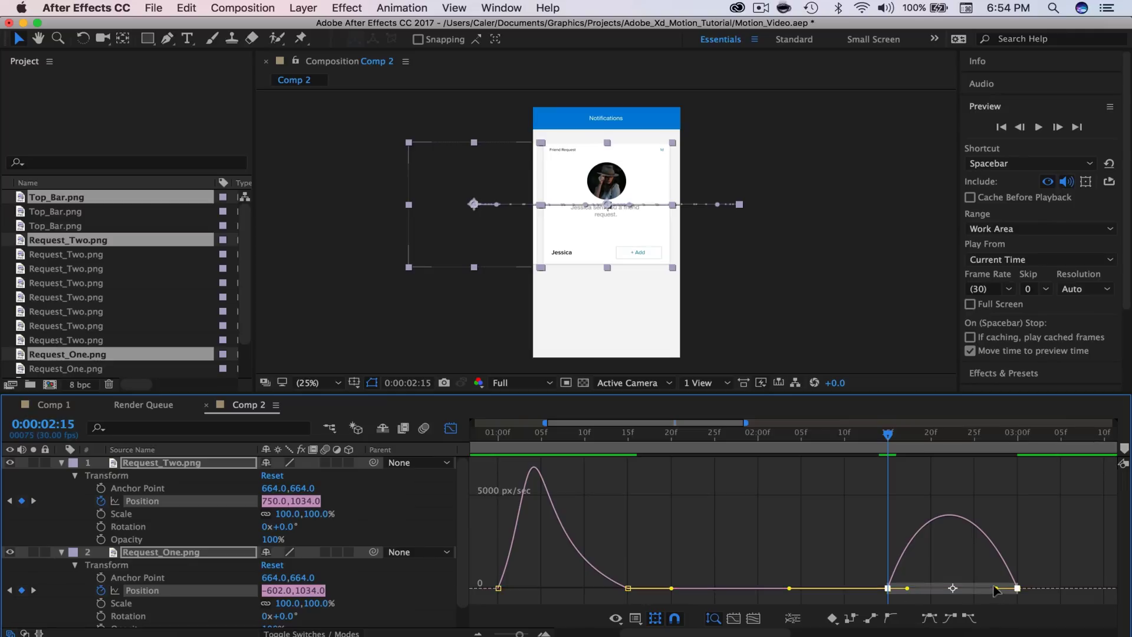
pyautogui.moveTo(996, 589); pyautogui.dragTo(967, 590)
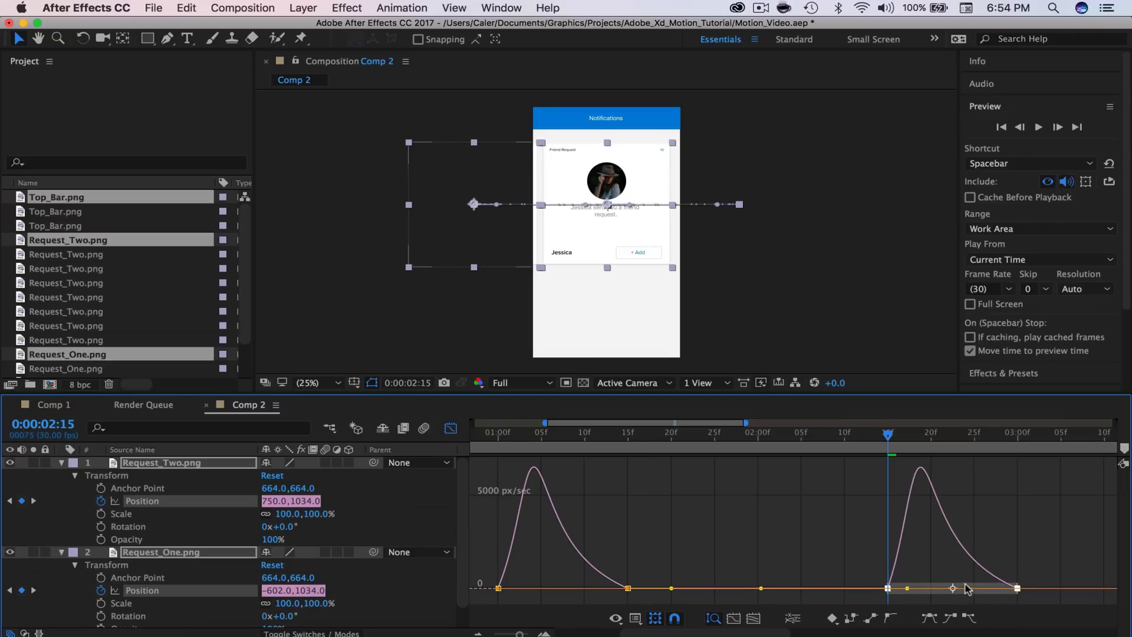
# Preview both card swipes from 0:00:01:00
pyautogui.click(499, 434)
pyautogui.click(1036, 127)
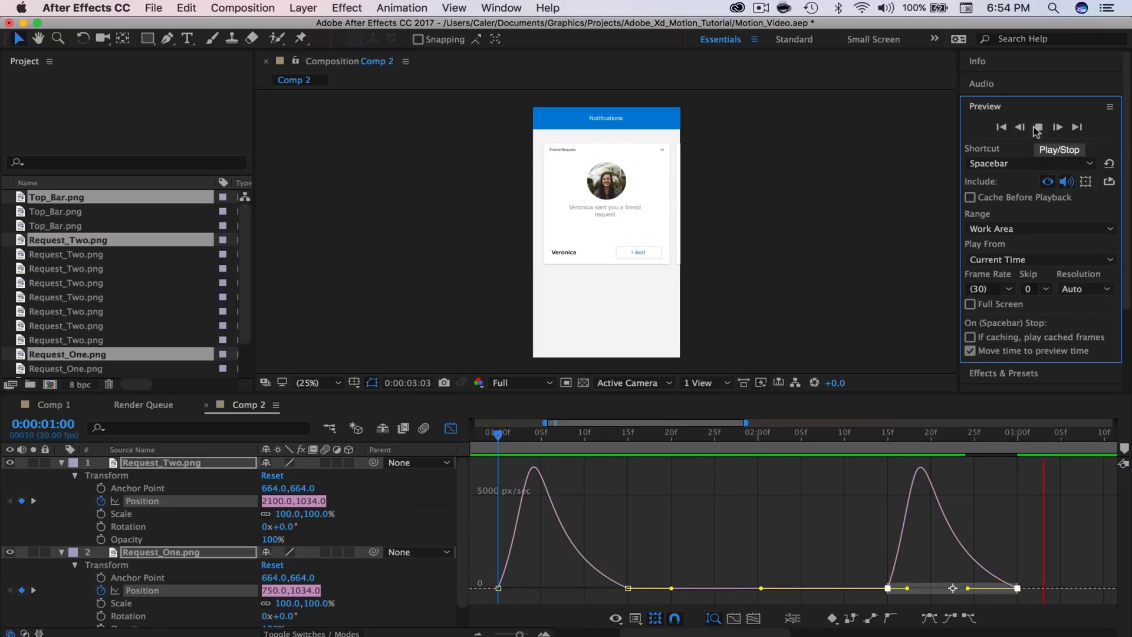
pyautogui.click(1037, 128)
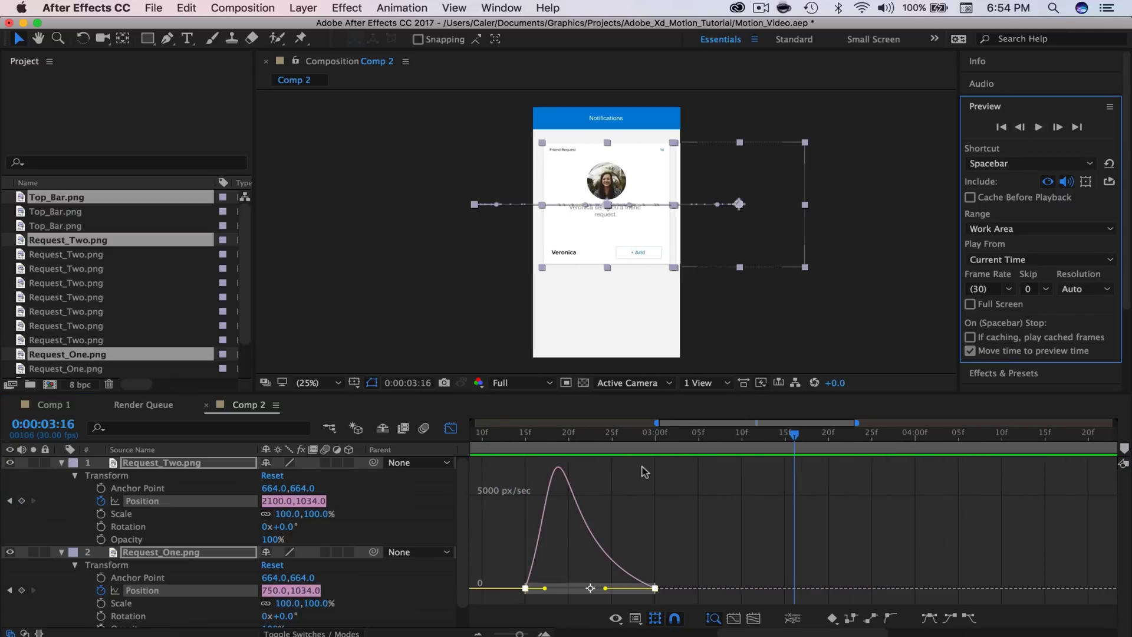
# Save the project and collapse the properties of the Request_Two.png and Request_One.png layers
pyautogui.press('super+s')
pyautogui.click(63, 470)
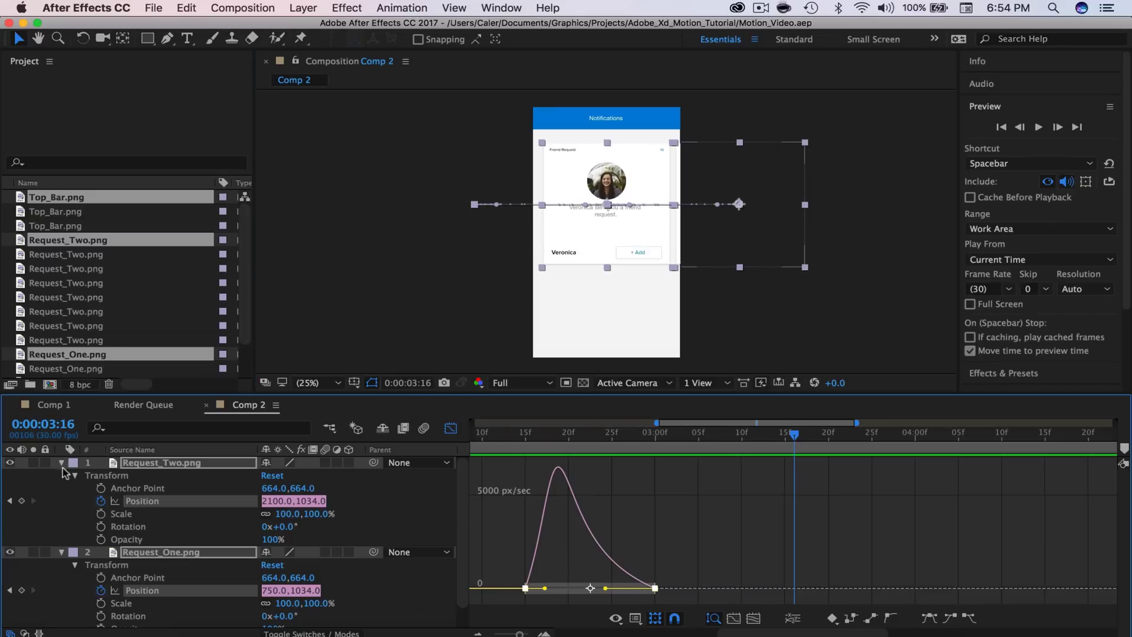
pyautogui.click(62, 464)
pyautogui.click(62, 475)
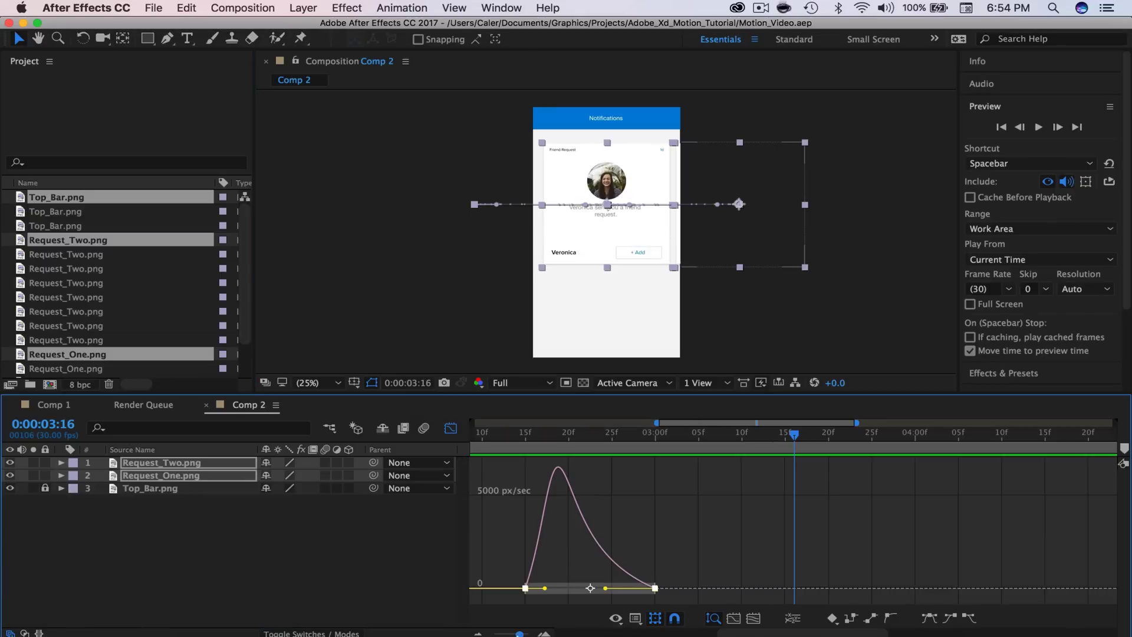
pyautogui.press('-')
pyautogui.press('-')
pyautogui.press('-')
pyautogui.press('-')
pyautogui.press('-')
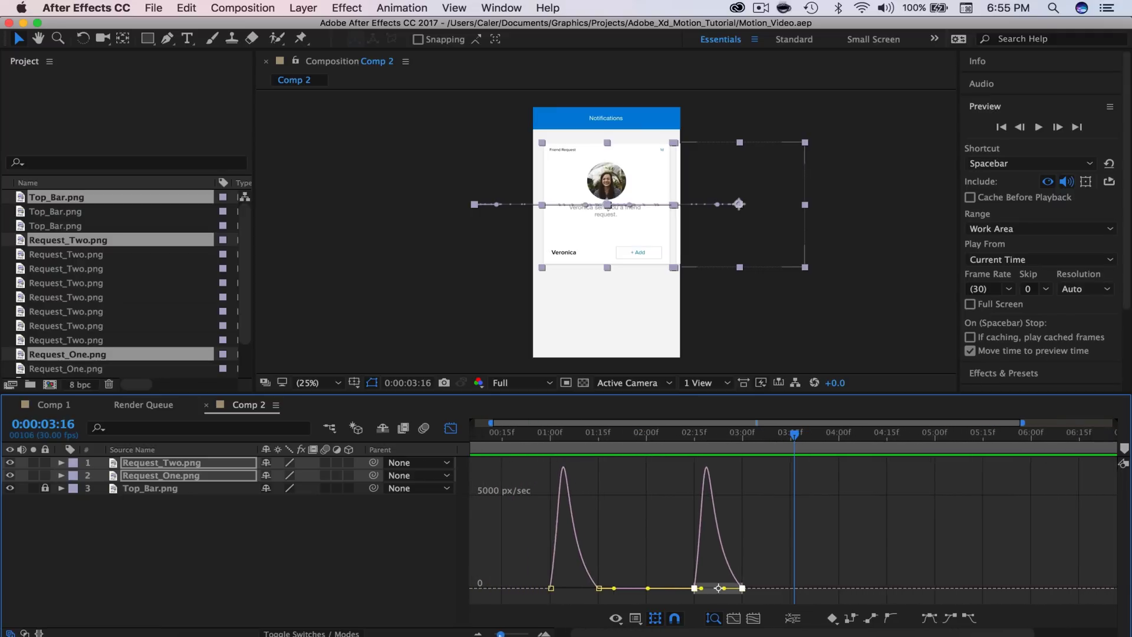
pyautogui.press('-')
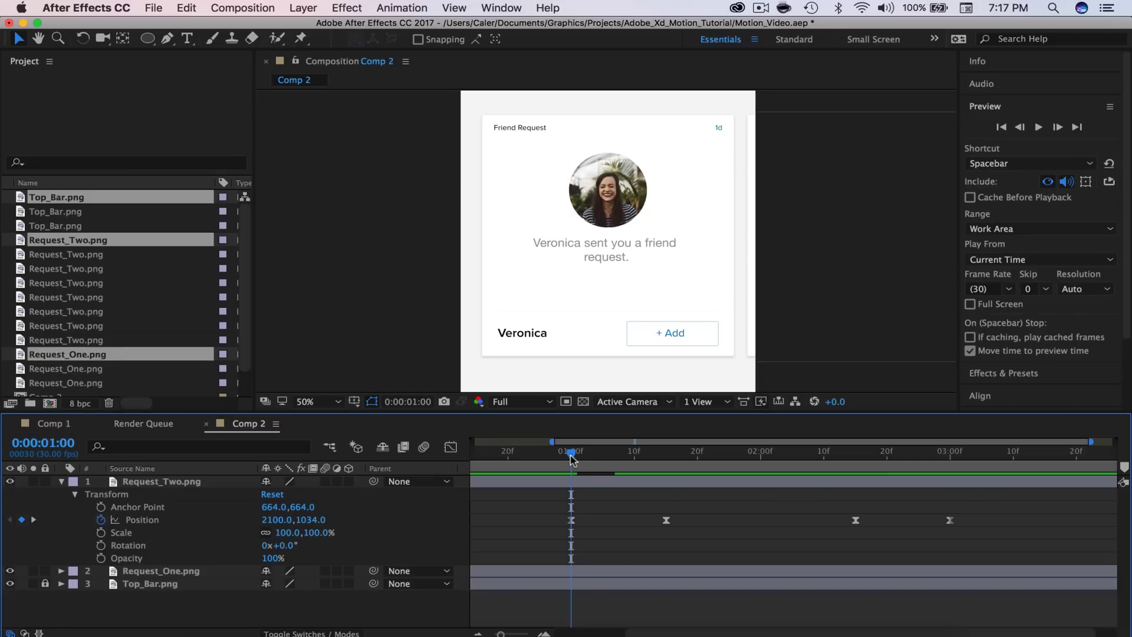
# Draw a small blue circle with the Ellipse tool below the request message and set its layer's opacity to 80%
pyautogui.click(148, 39)
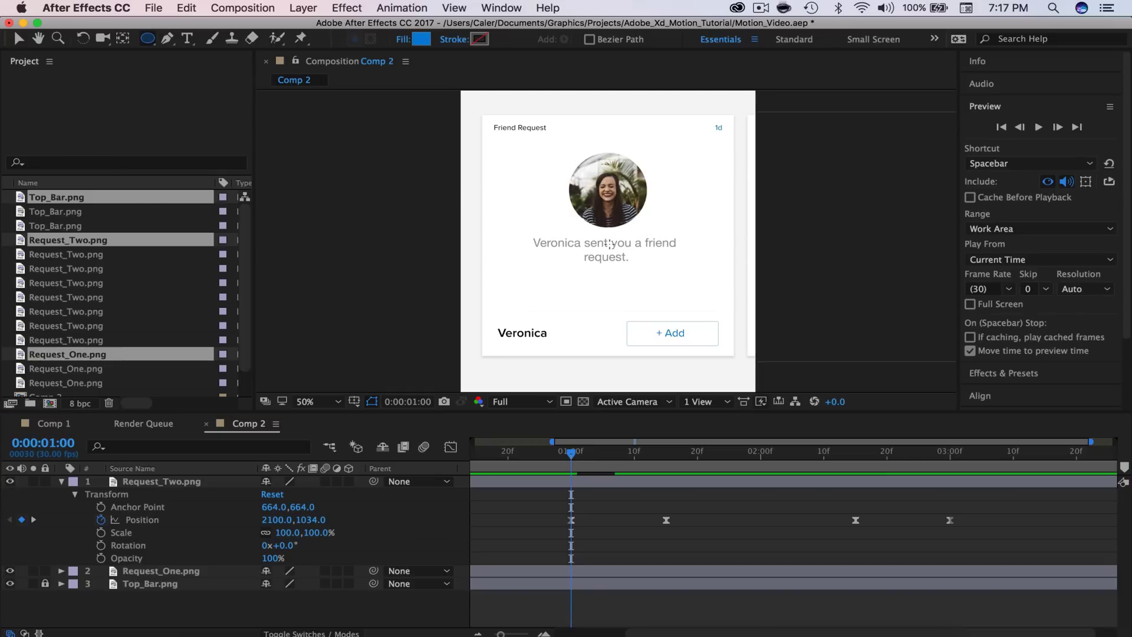
pyautogui.moveTo(536, 272); pyautogui.dragTo(562, 296)
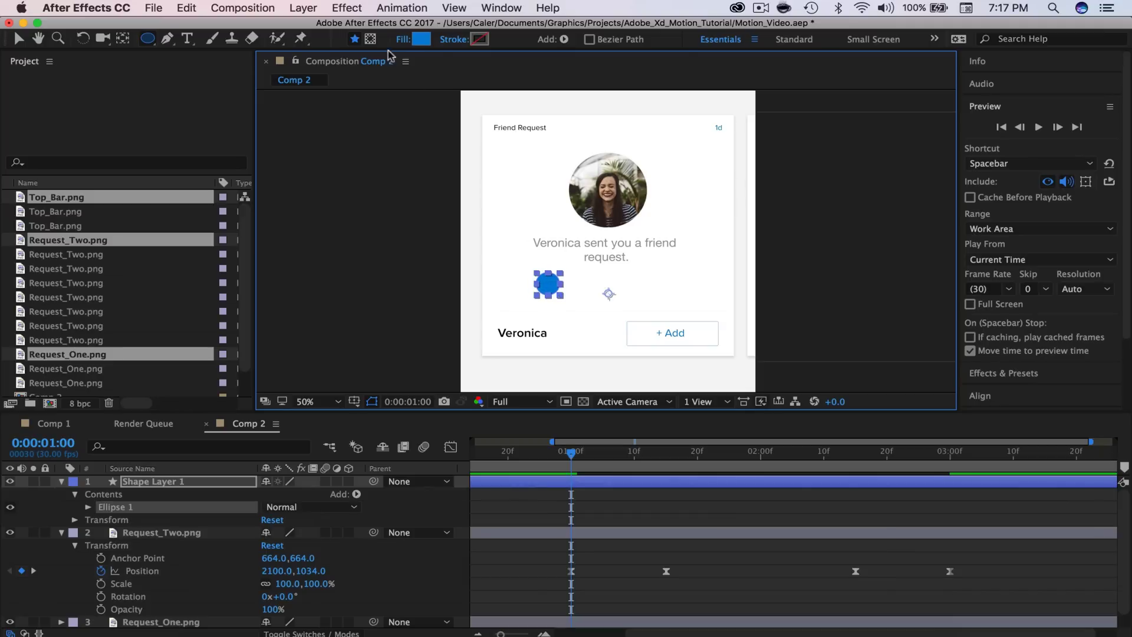
pyautogui.click(75, 519)
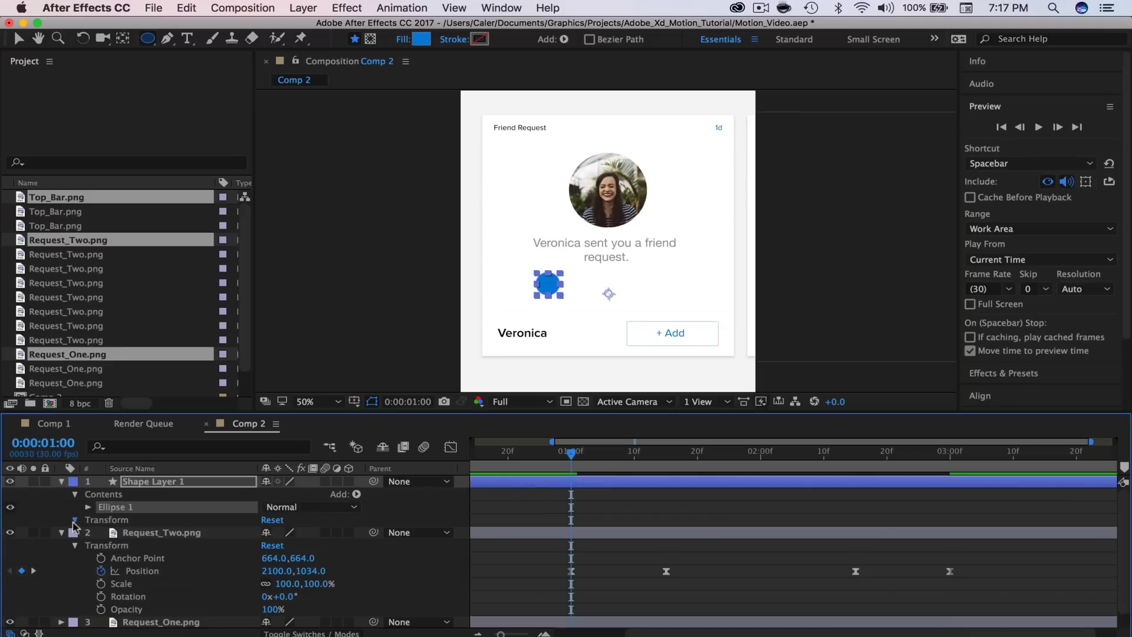
pyautogui.click(271, 583)
pyautogui.write('80')
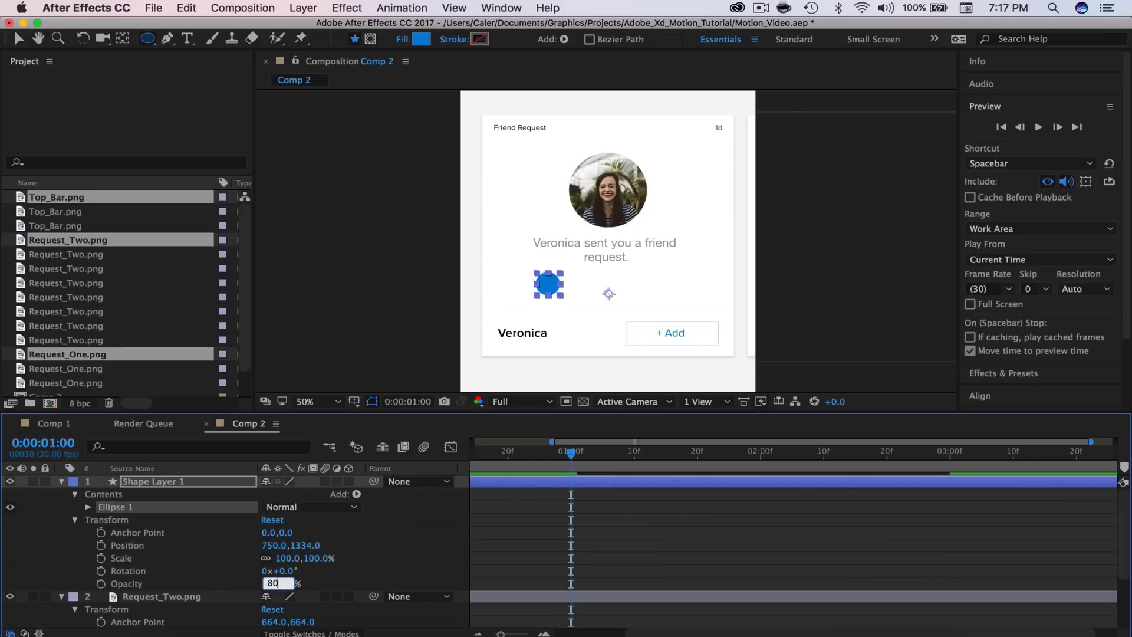
pyautogui.press('Return')
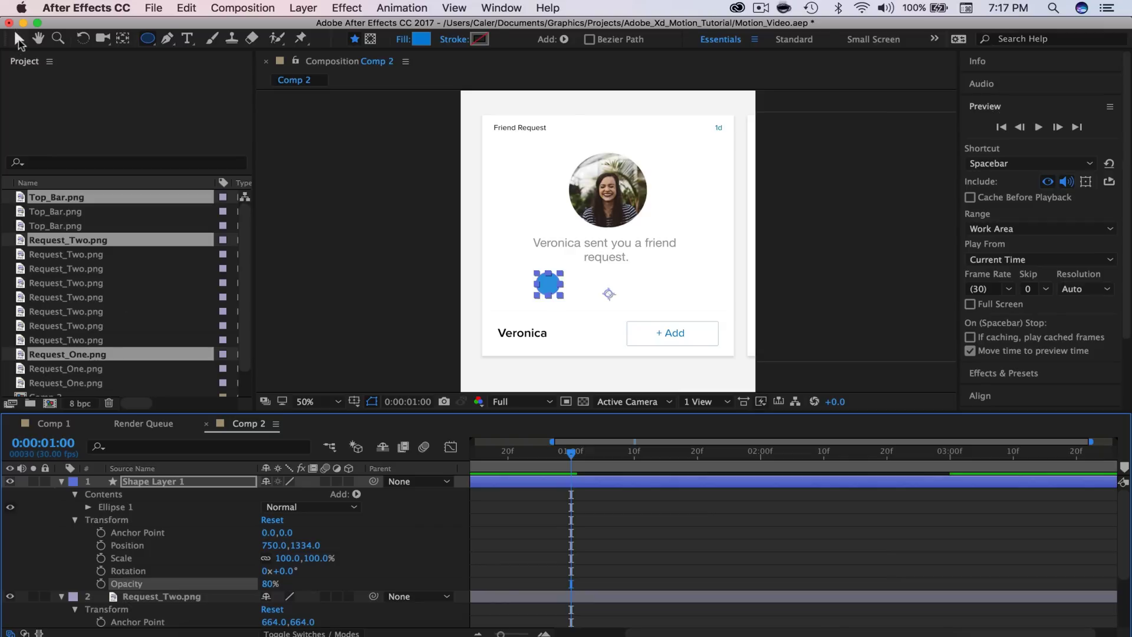
# Move the blue circle over the end of the request message, to about position 1346, 1146
pyautogui.click(19, 40)
pyautogui.click(717, 285)
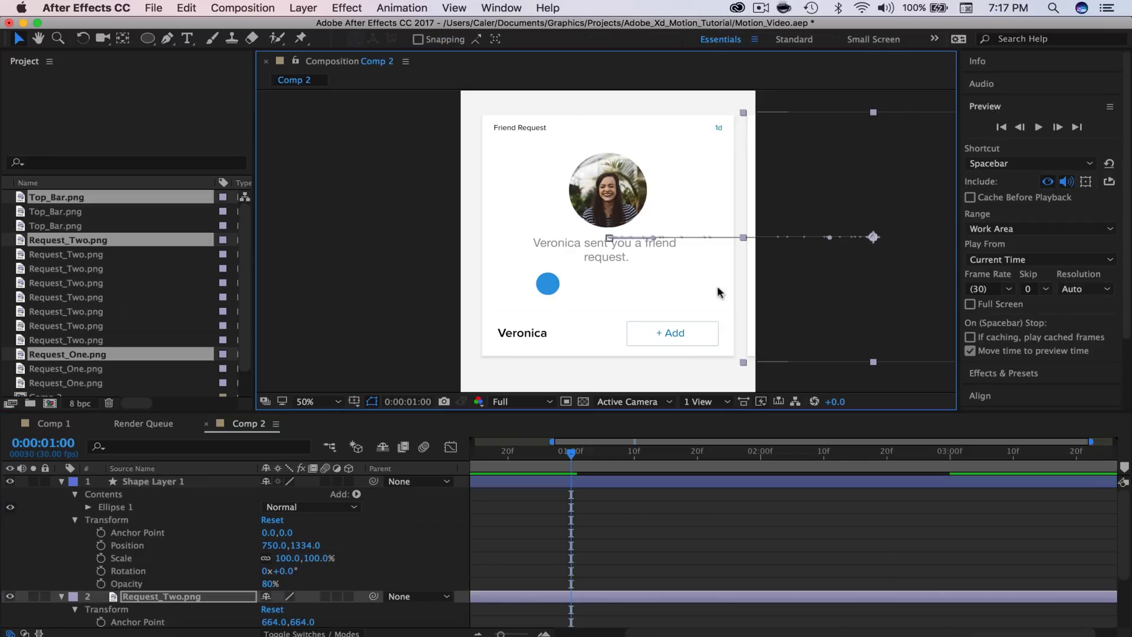
pyautogui.click(550, 288)
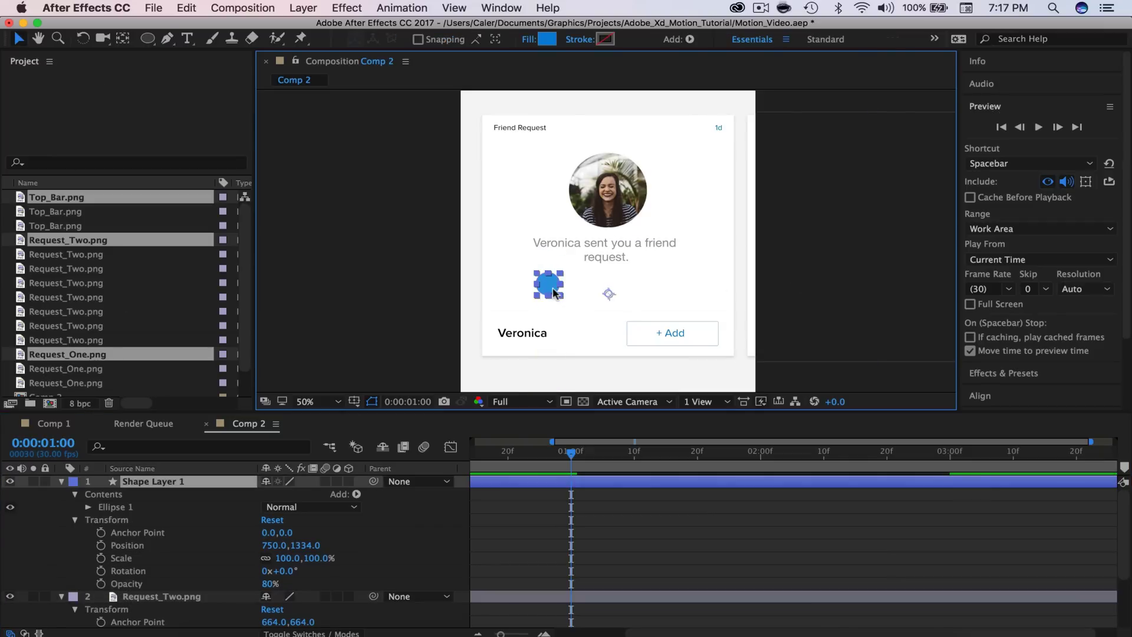
pyautogui.moveTo(554, 292); pyautogui.dragTo(672, 258)
pyautogui.click(804, 367)
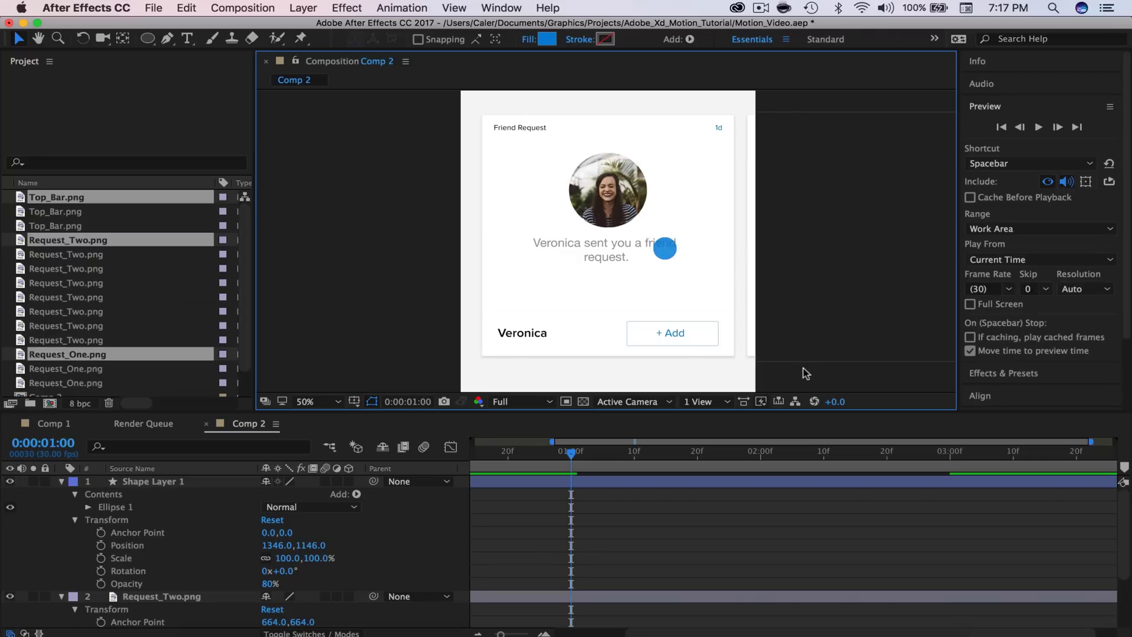
# Animate the circle sliding left, with Position keyframes at 0:00:01:00 and at 0:00:01:10 with X set to 776
pyautogui.scroll(-3, 652, 512)
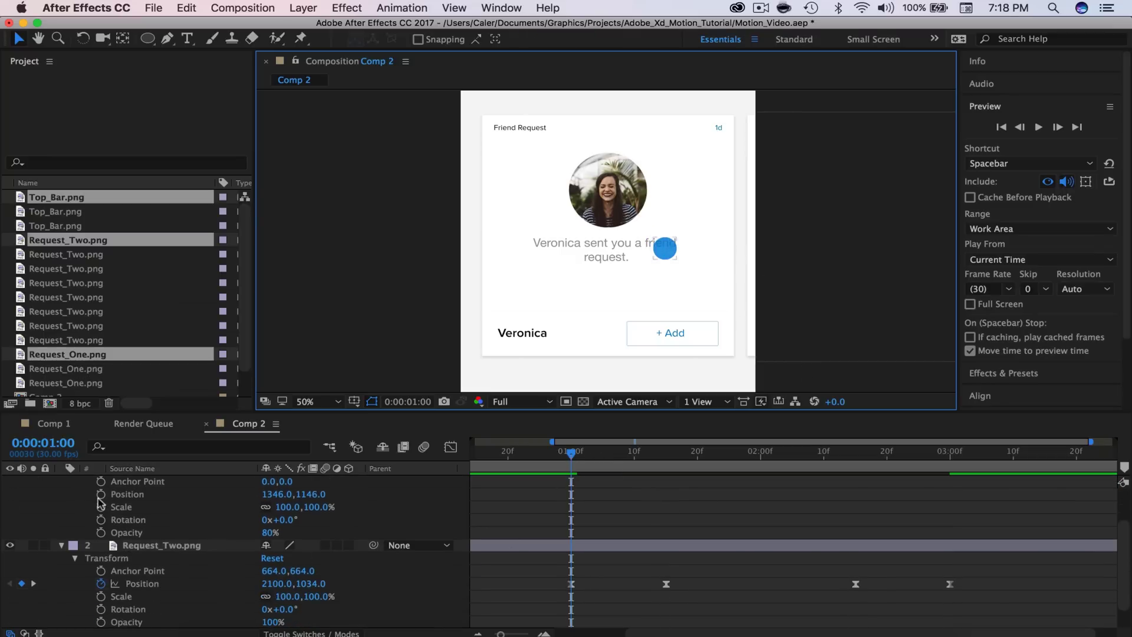
pyautogui.click(100, 498)
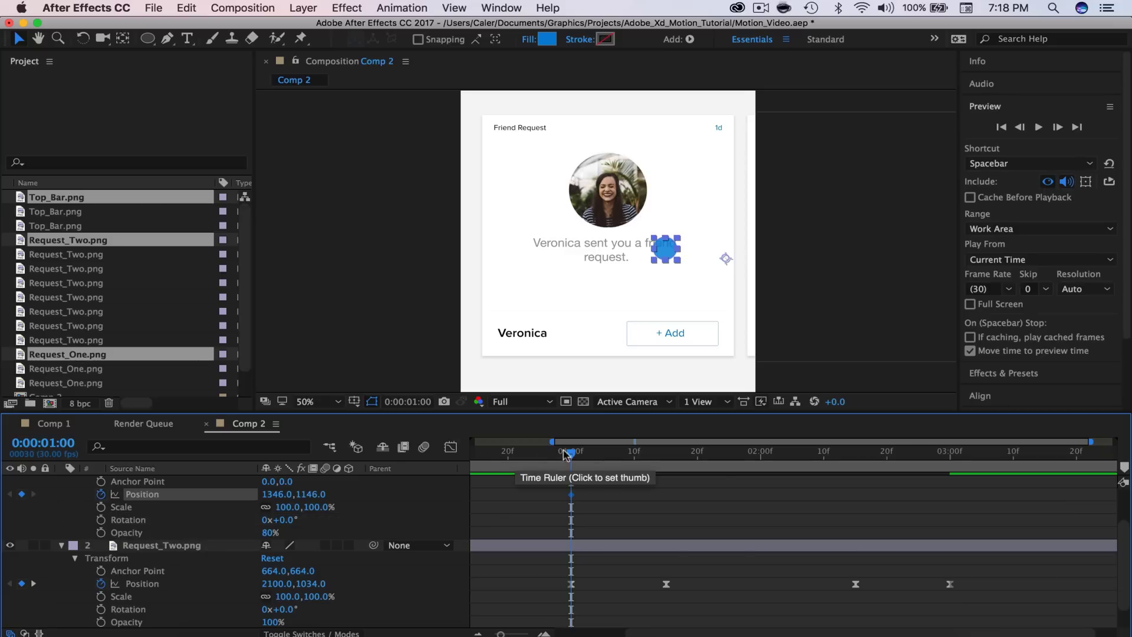
pyautogui.click(627, 454)
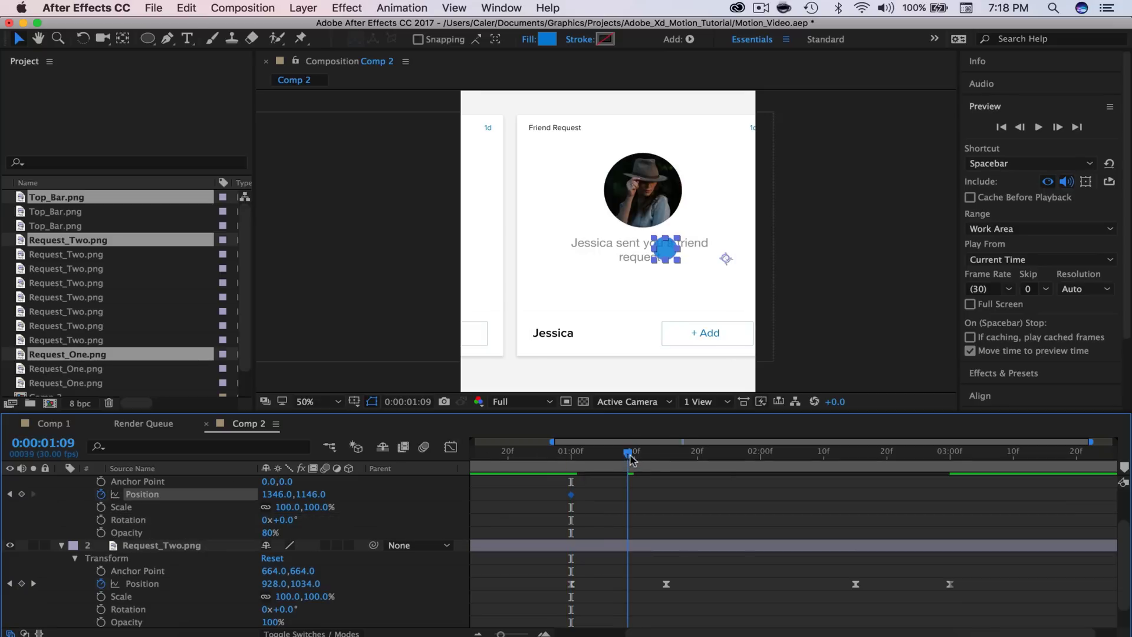
pyautogui.moveTo(630, 459); pyautogui.dragTo(635, 459)
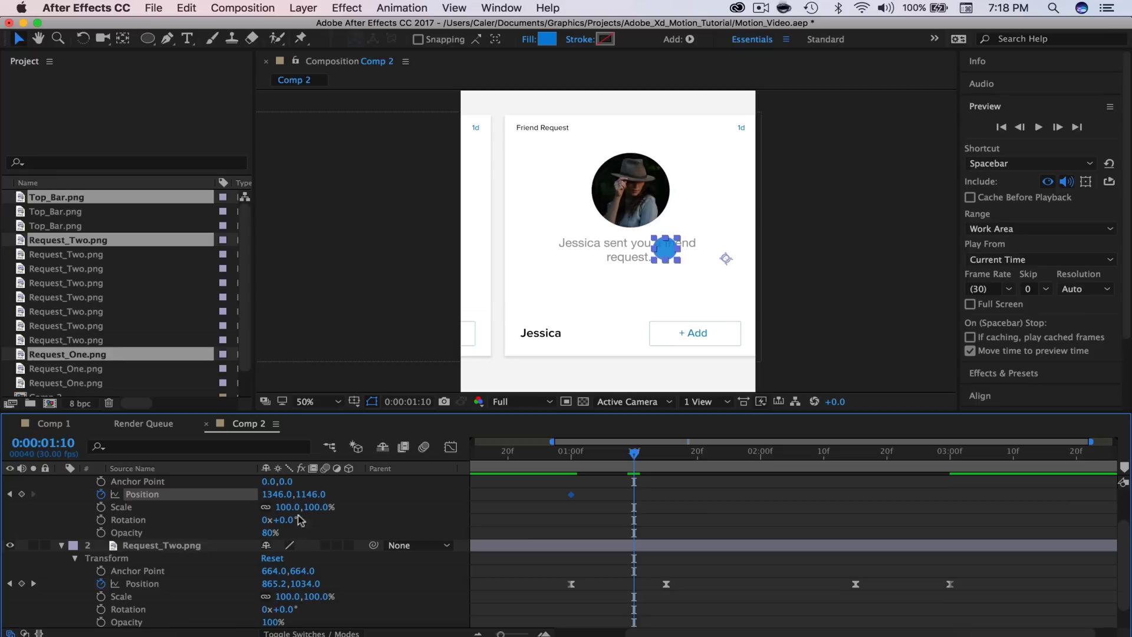
pyautogui.moveTo(272, 494); pyautogui.dragTo(81, 499)
pyautogui.moveTo(257, 495); pyautogui.dragTo(105, 500)
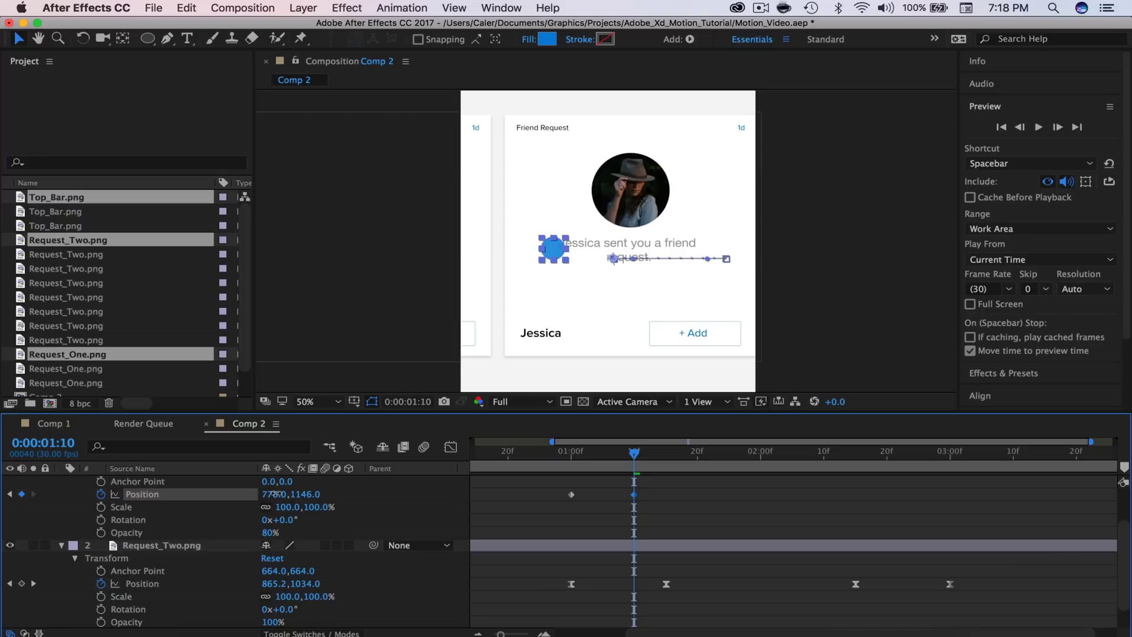
pyautogui.click(277, 495)
# Preview the circle's movement with the card swipe from 0:00:00:29
pyautogui.moveTo(634, 458); pyautogui.dragTo(565, 457)
pyautogui.click(1038, 128)
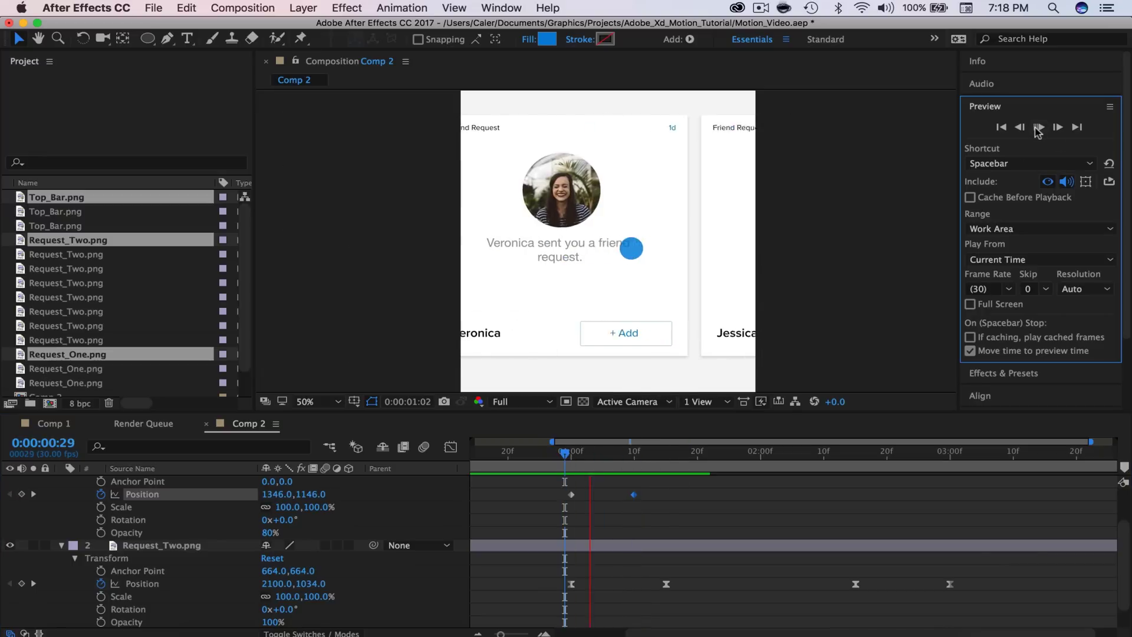
pyautogui.press('space')
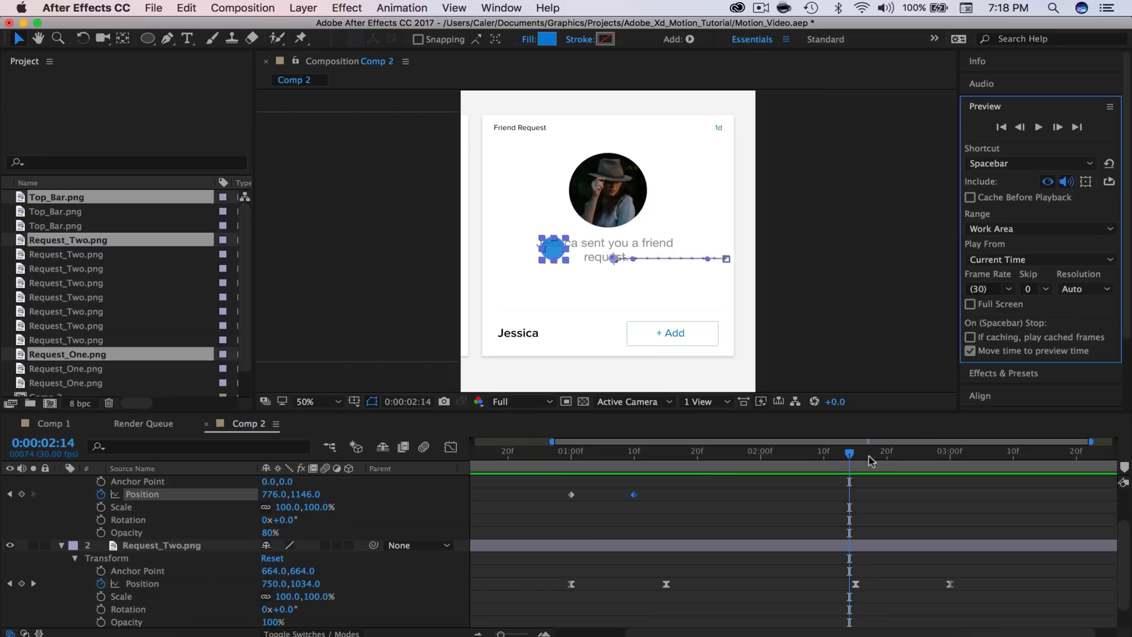
# Copy the circle's two Position keyframes to 0:00:02:15 and time-reverse the copies so it slides back to the right
pyautogui.moveTo(849, 455); pyautogui.dragTo(856, 456)
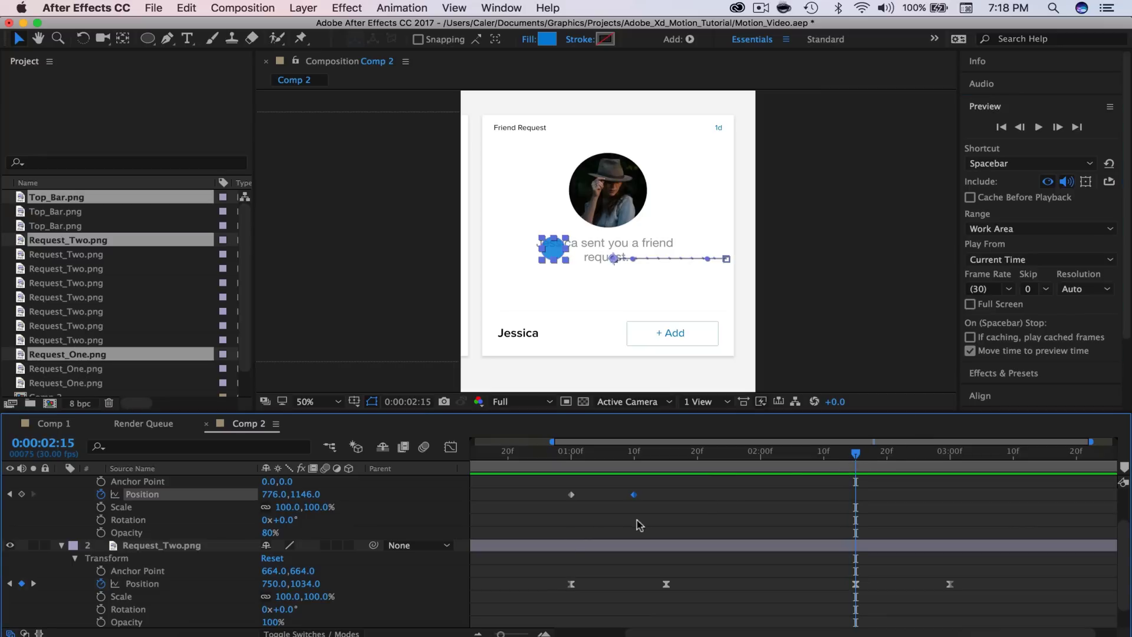
pyautogui.moveTo(645, 512); pyautogui.dragTo(550, 488)
pyautogui.hotkey('ctrl', 'c')
pyautogui.hotkey('ctrl', 'v')
pyautogui.rightClick(856, 495)
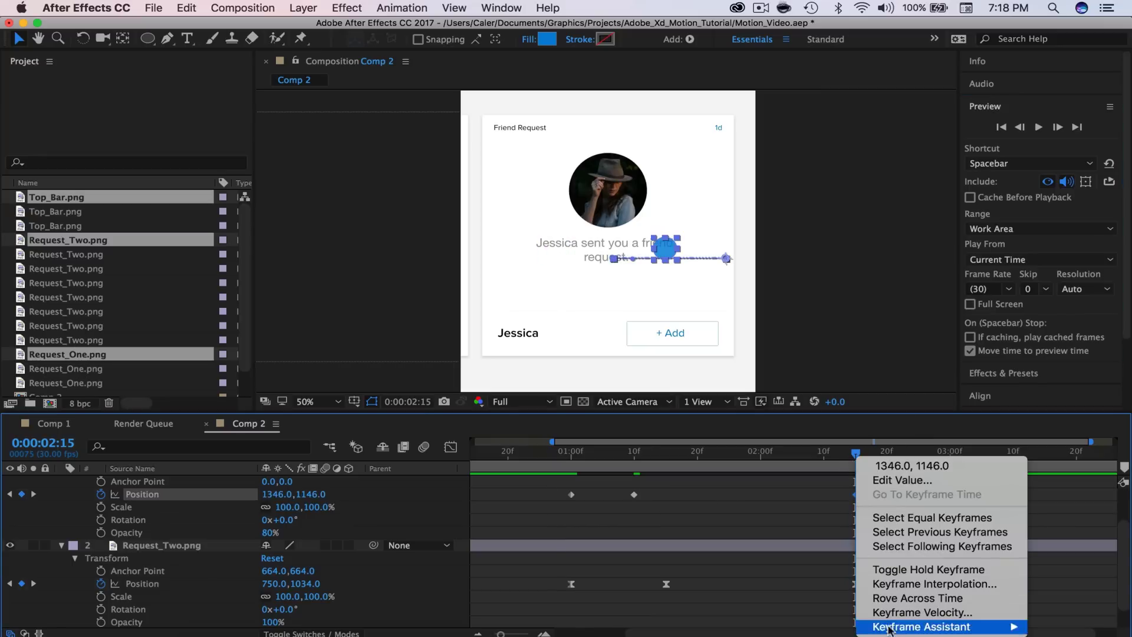
pyautogui.moveTo(944, 627)
pyautogui.click(786, 627)
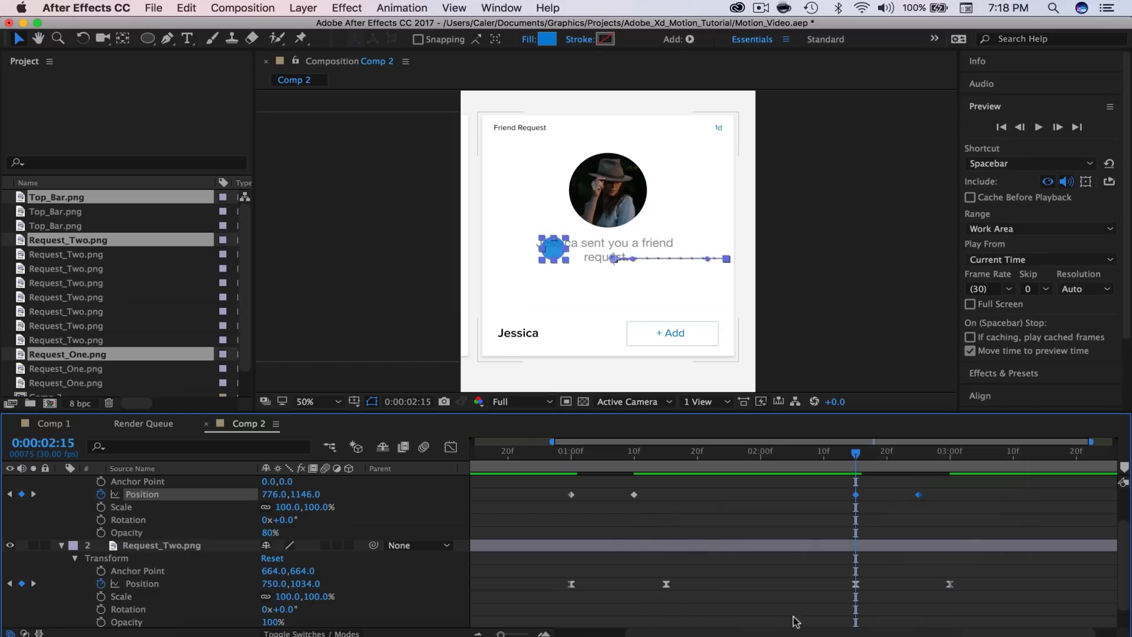
# Preview the circle's forward and return slides with the cards from 0:00:00:25
pyautogui.click(536, 455)
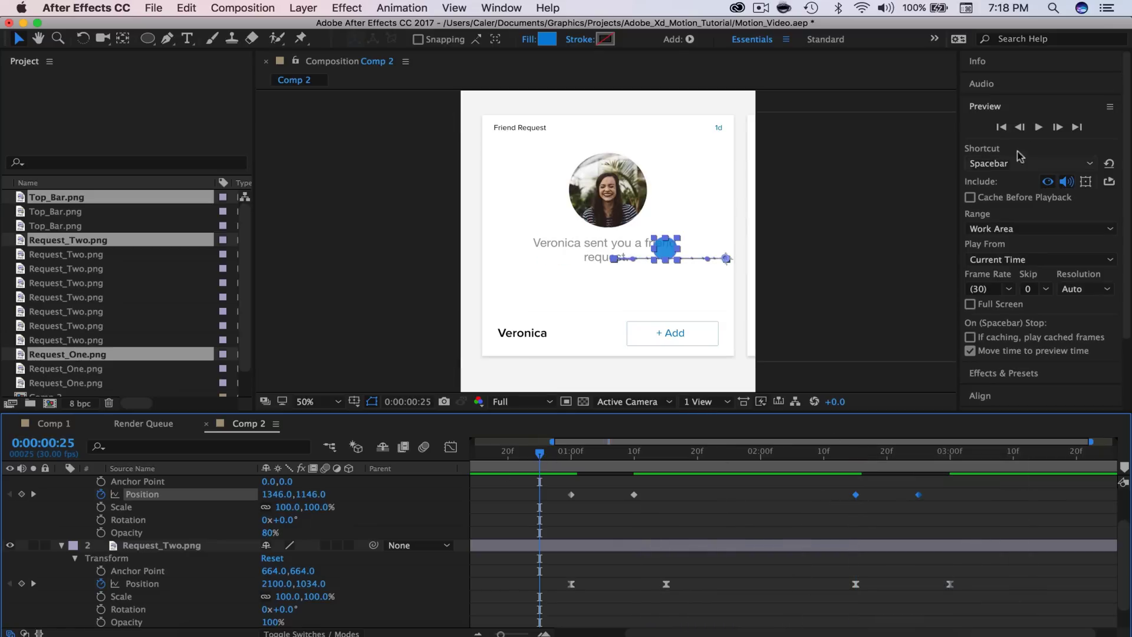
pyautogui.click(1040, 128)
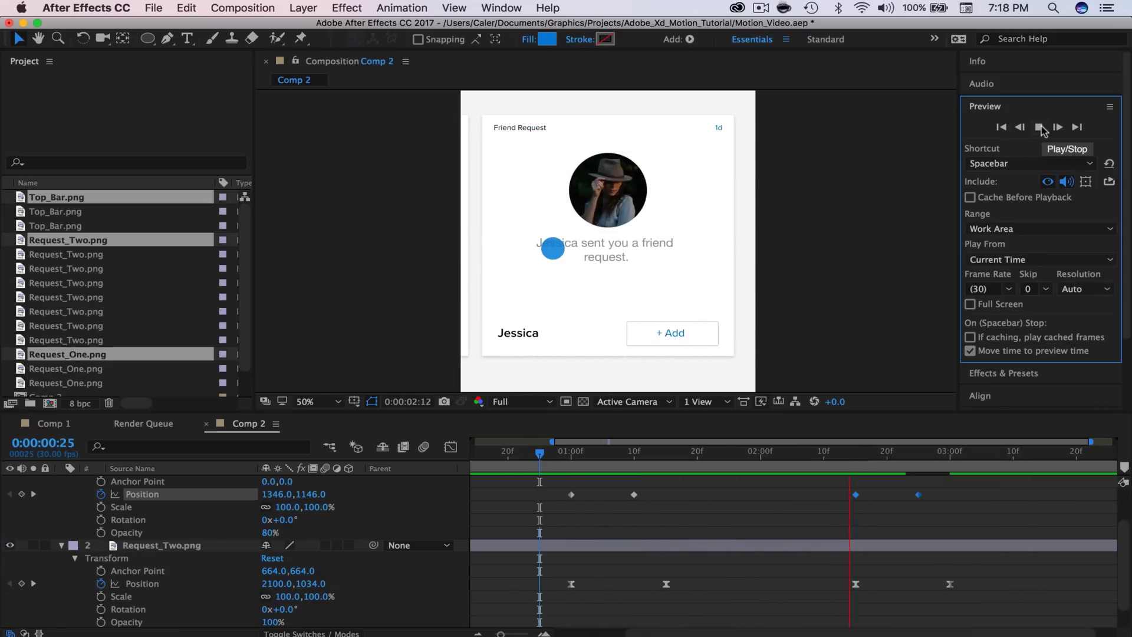
pyautogui.click(1040, 129)
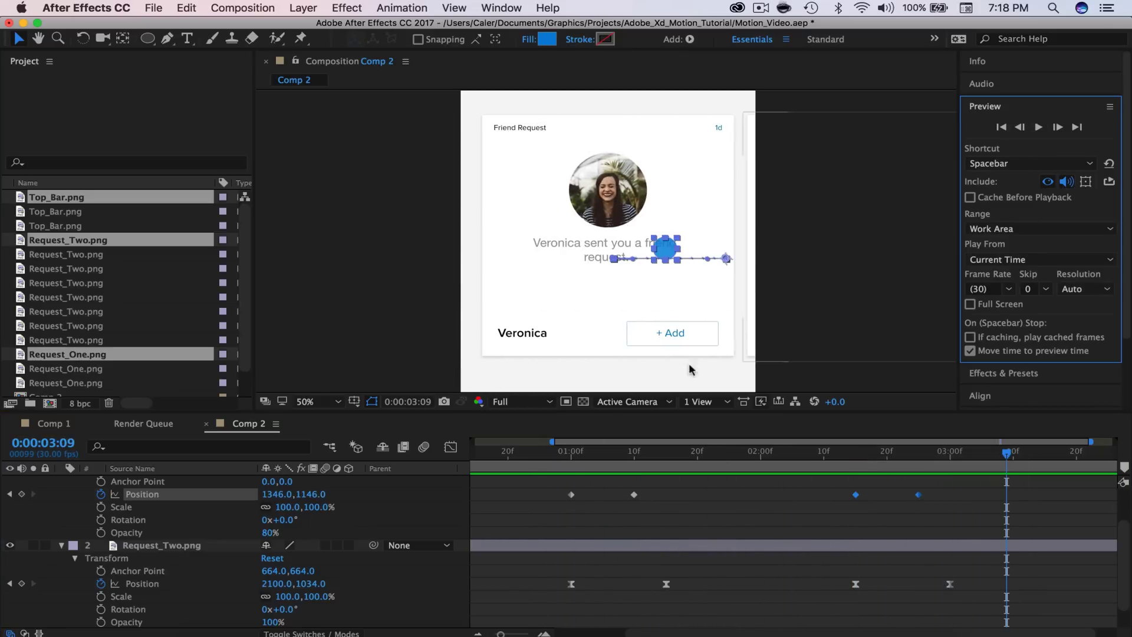
# Start keyframing the circle's Opacity at 0:00:00:24 with a value of 0%
pyautogui.click(565, 455)
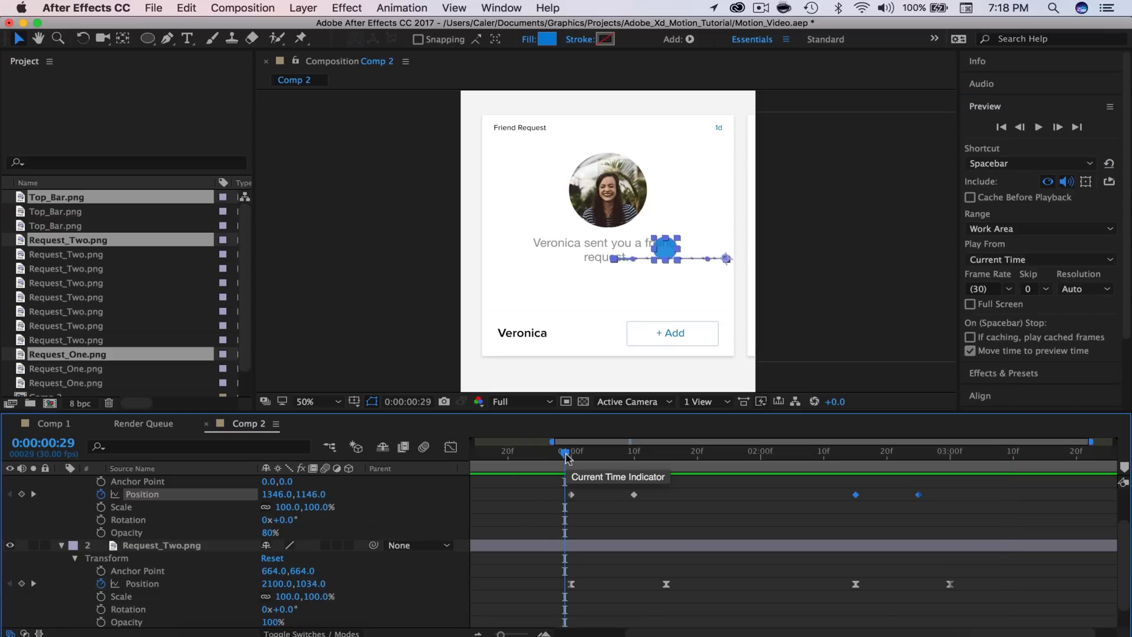
pyautogui.click(571, 455)
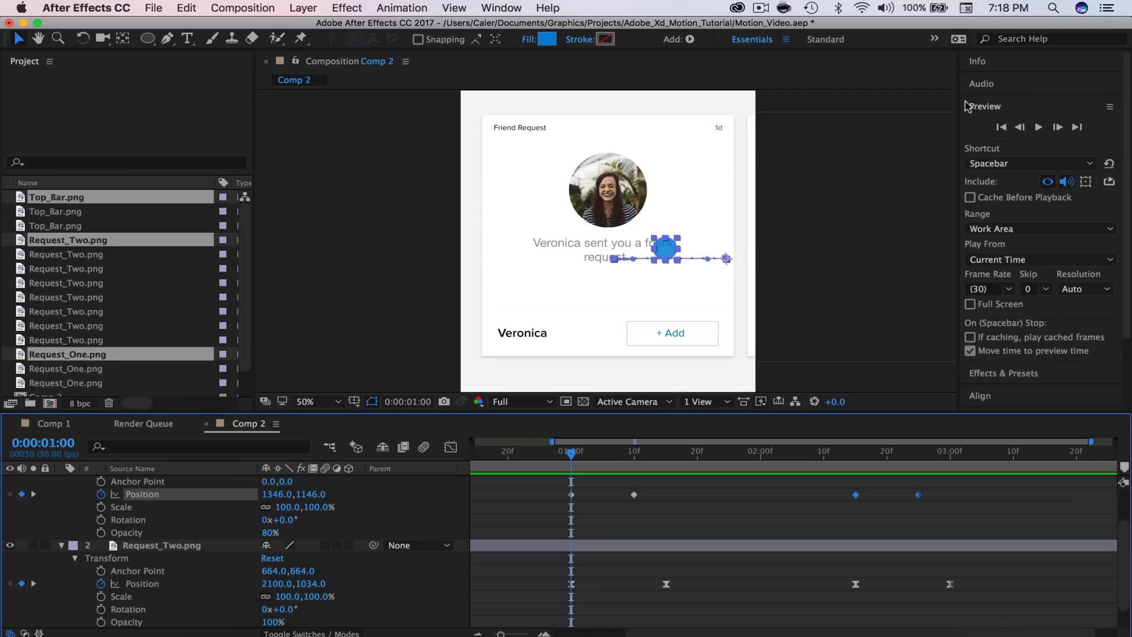
pyautogui.click(1021, 127)
pyautogui.click(1021, 127)
pyautogui.click(1021, 127)
pyautogui.click(1020, 127)
pyautogui.click(1020, 127)
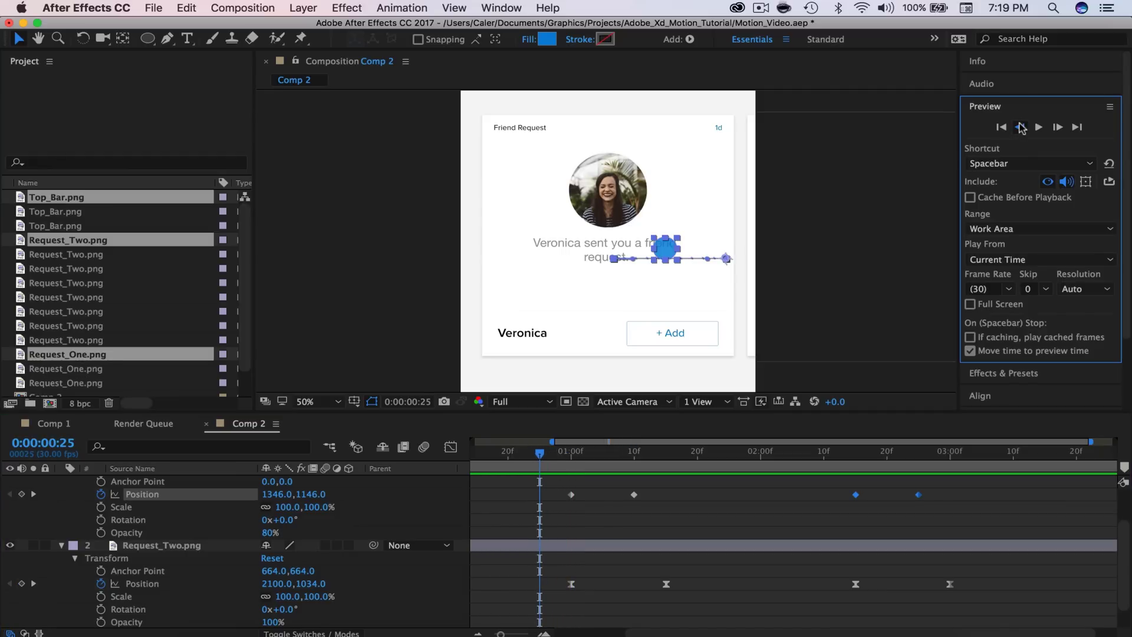
pyautogui.click(1021, 128)
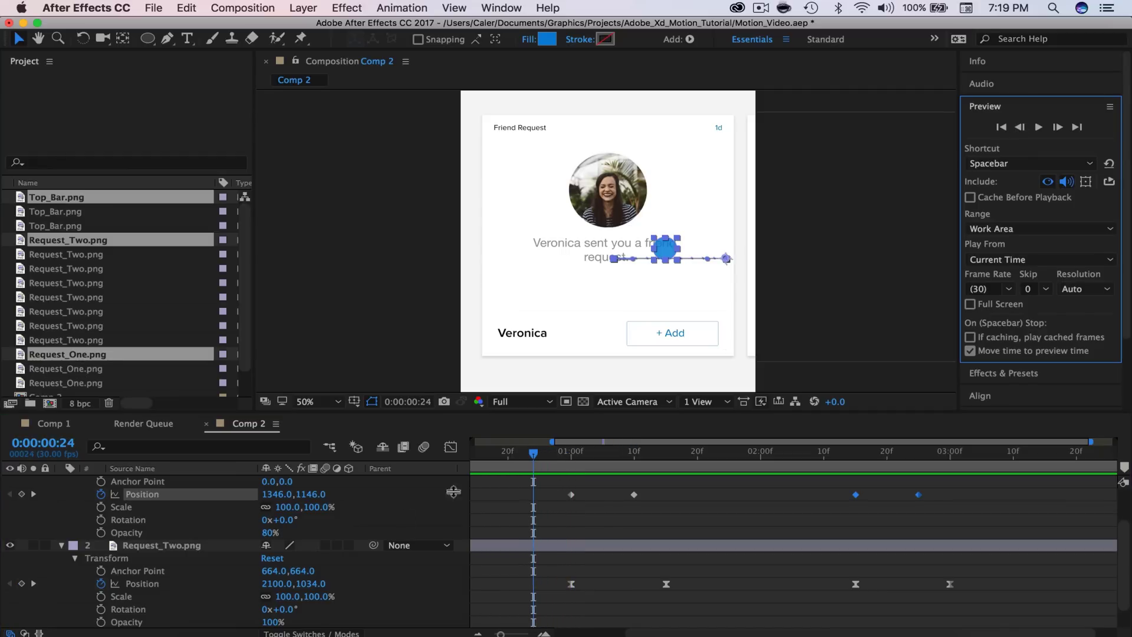
pyautogui.click(101, 533)
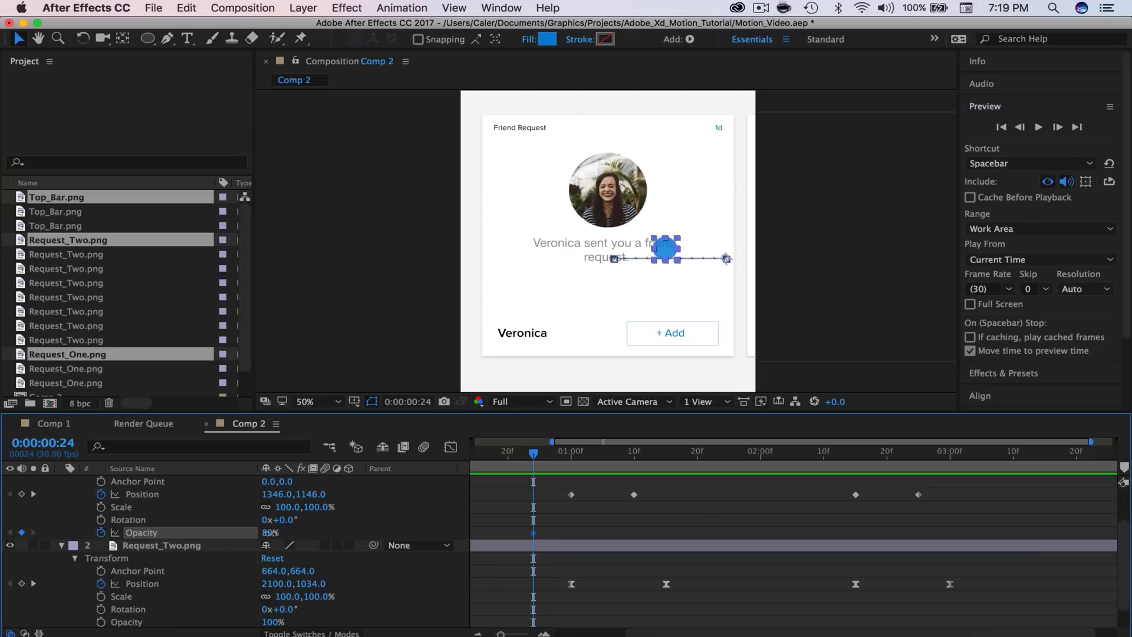
pyautogui.click(269, 533)
pyautogui.write('0')
pyautogui.press('Return')
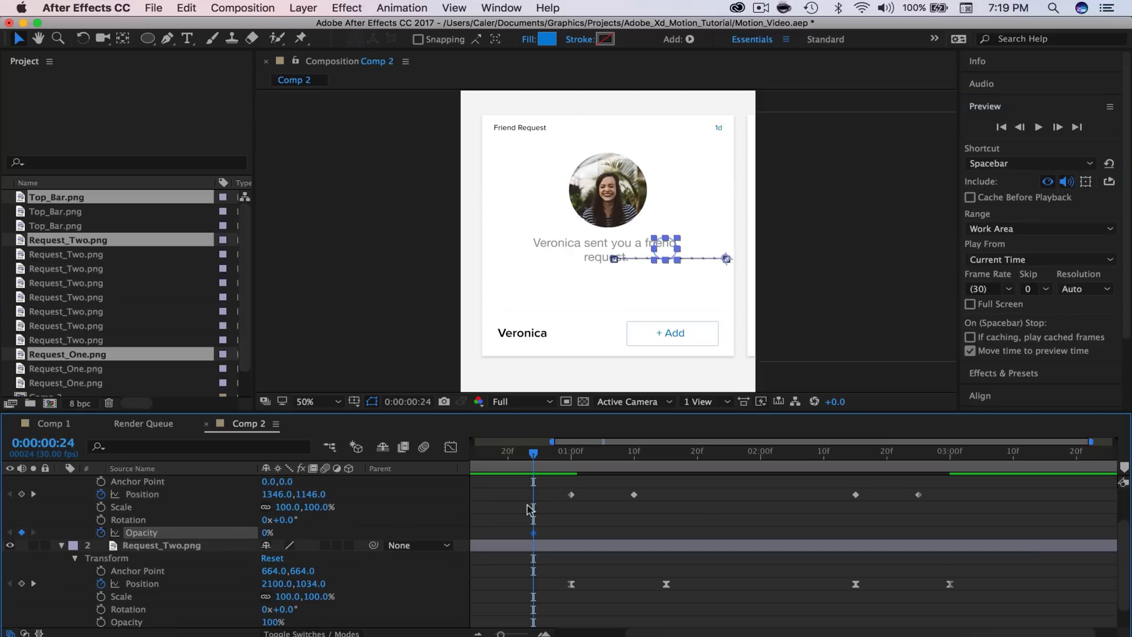
# Fade the circle in with an Opacity keyframe of 80% at 0:00:00:26
pyautogui.click(1058, 128)
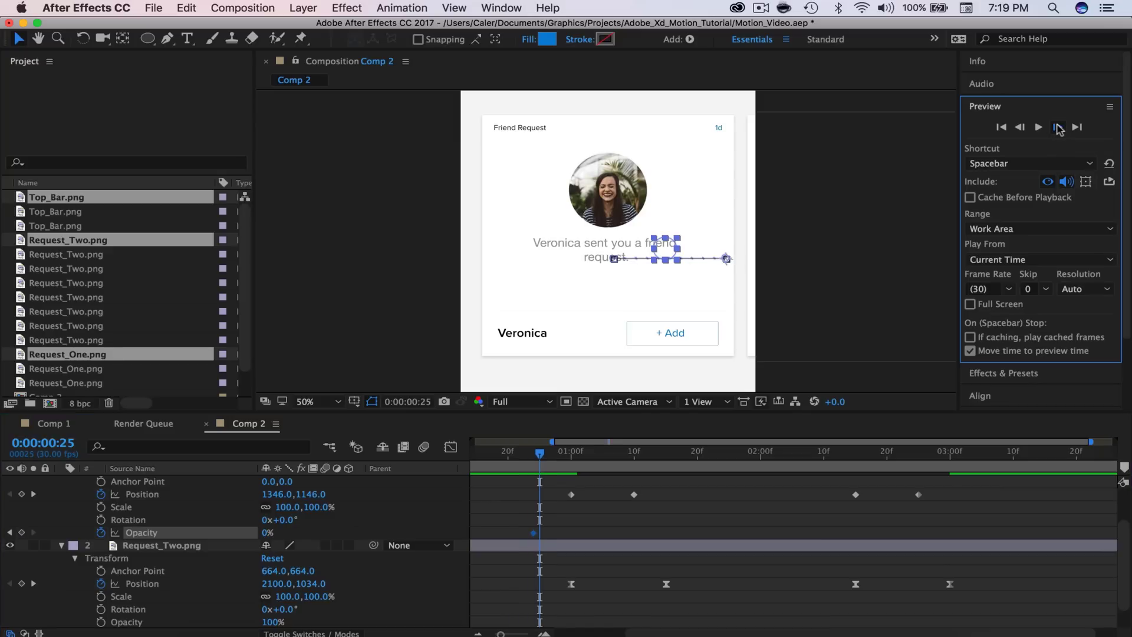
pyautogui.click(1058, 127)
pyautogui.click(266, 533)
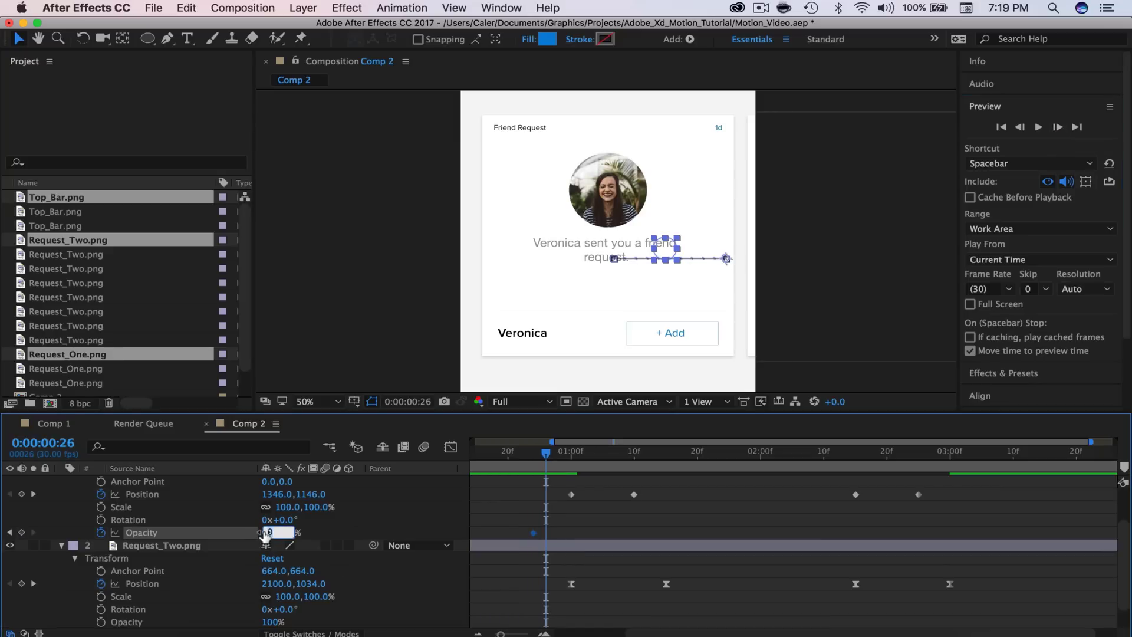
pyautogui.press('Return')
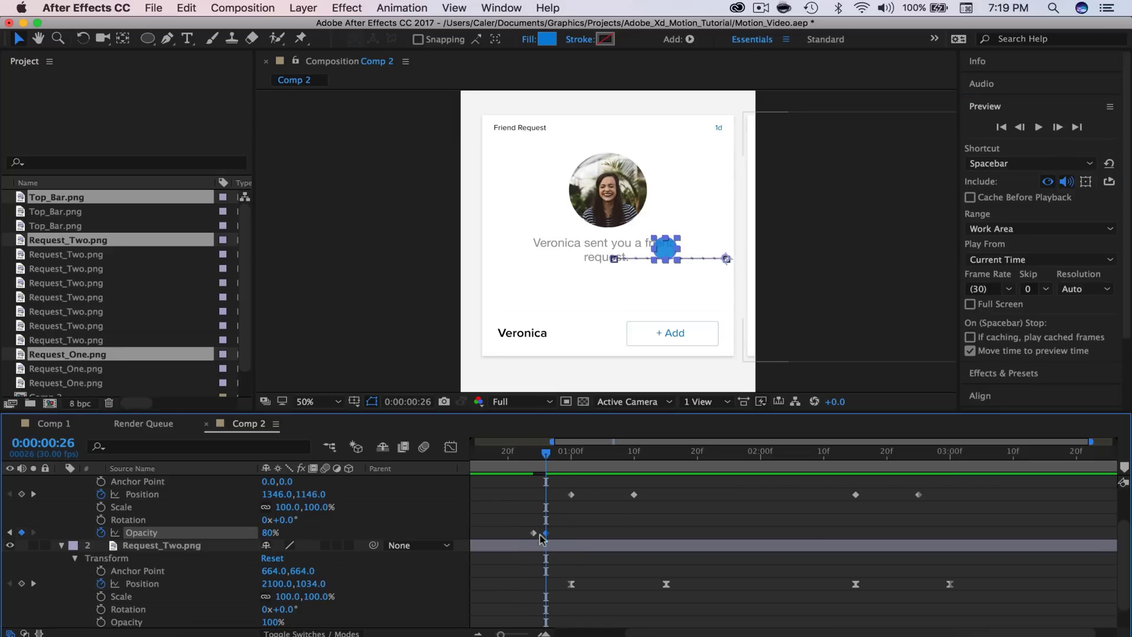
# Hold the circle's Opacity at 80% with a keyframe at 0:00:01:00 and fade it to 0% at 0:00:01:10
pyautogui.click(571, 457)
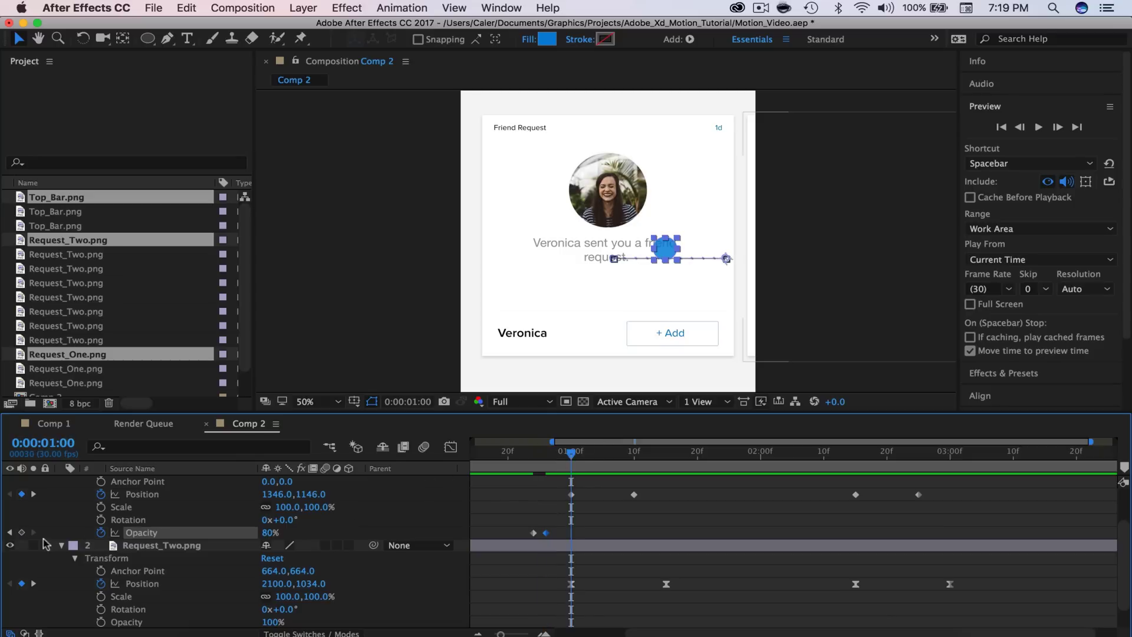
pyautogui.click(635, 463)
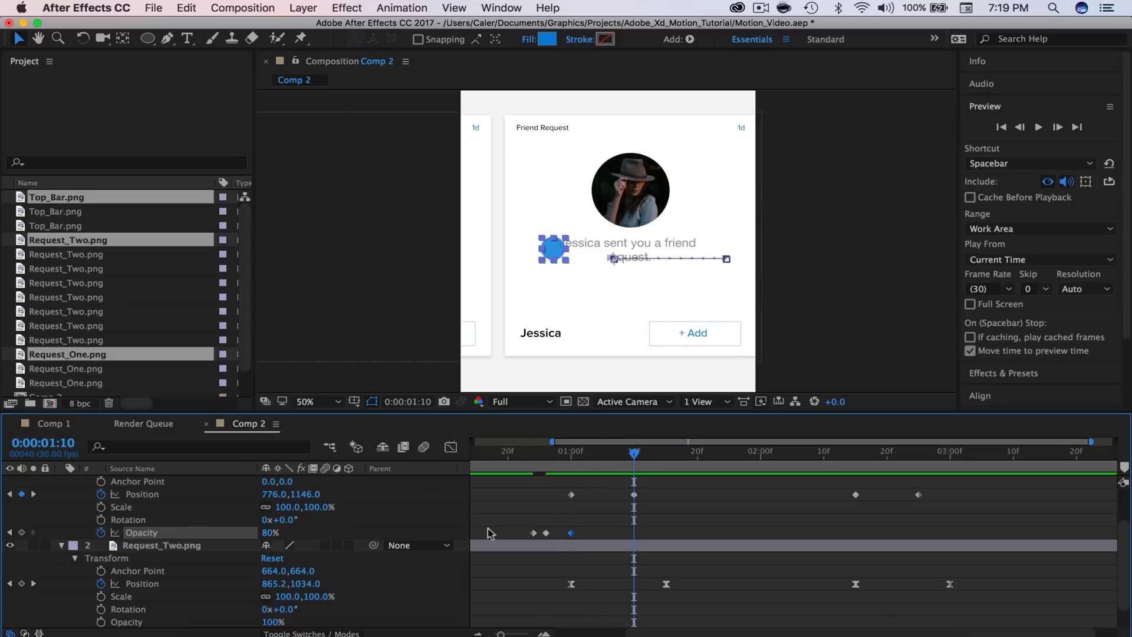
pyautogui.click(270, 533)
pyautogui.write('0')
pyautogui.press('Return')
# Preview and scrub through the circle's fade-in and fade-out during the first swipe, starting from 0:00:00:23
pyautogui.click(527, 453)
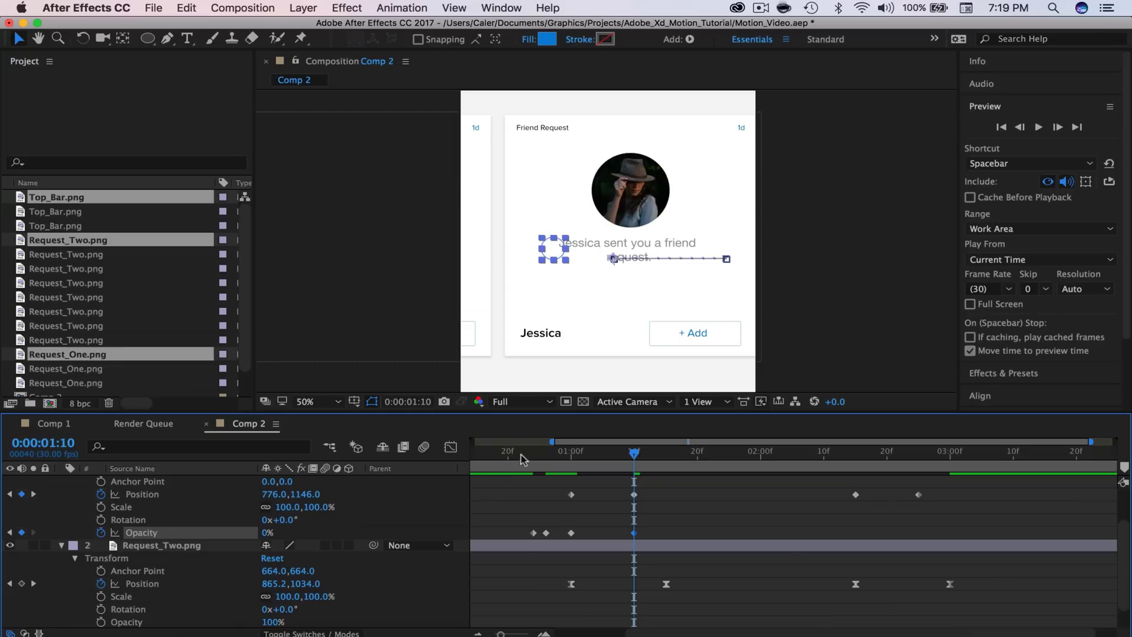
pyautogui.click(1039, 128)
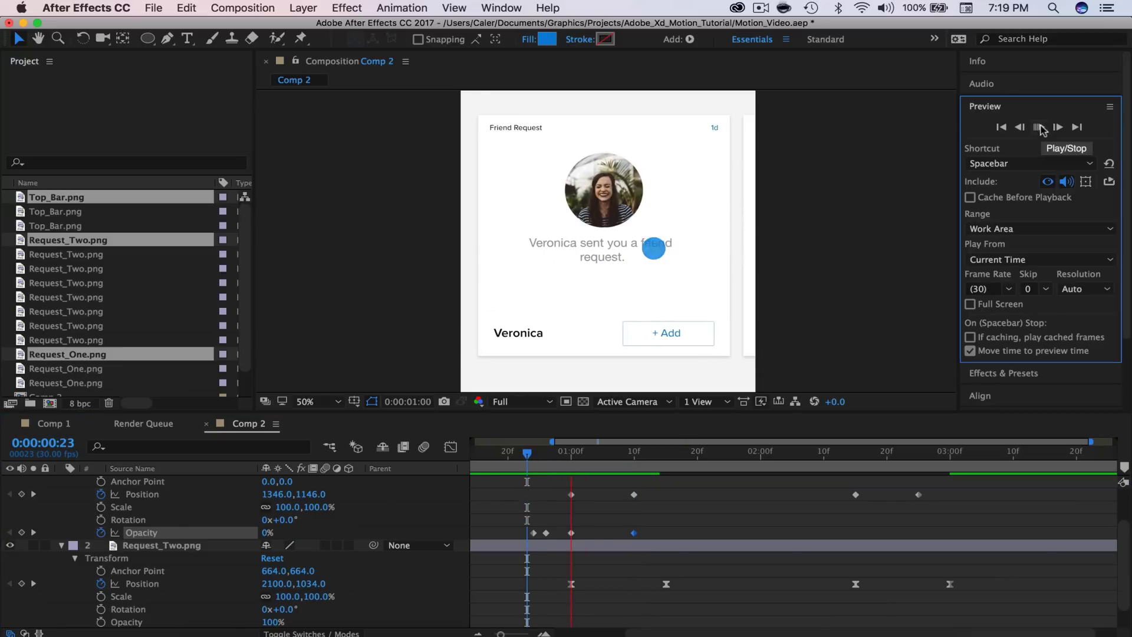
pyautogui.click(1040, 128)
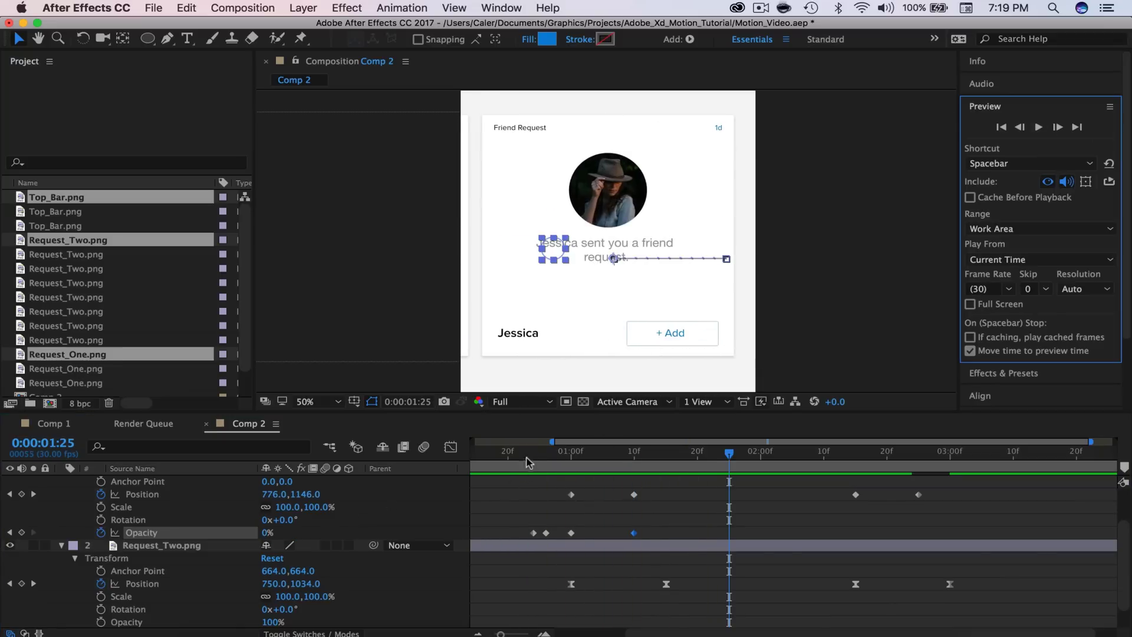
pyautogui.moveTo(526, 456); pyautogui.dragTo(545, 458)
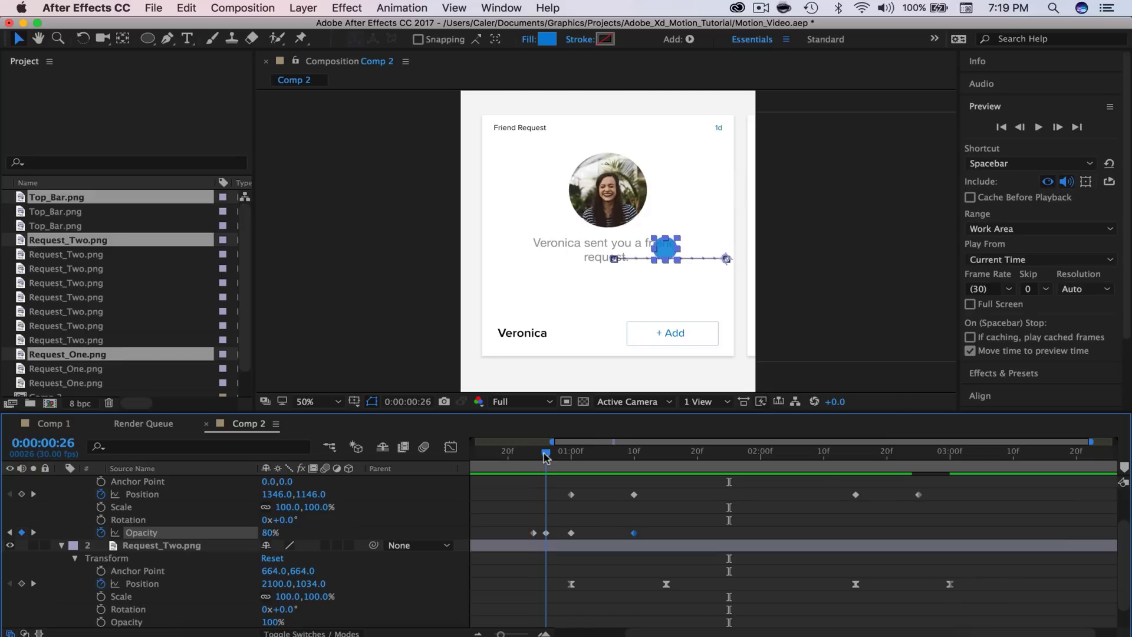
pyautogui.moveTo(553, 458); pyautogui.dragTo(694, 456)
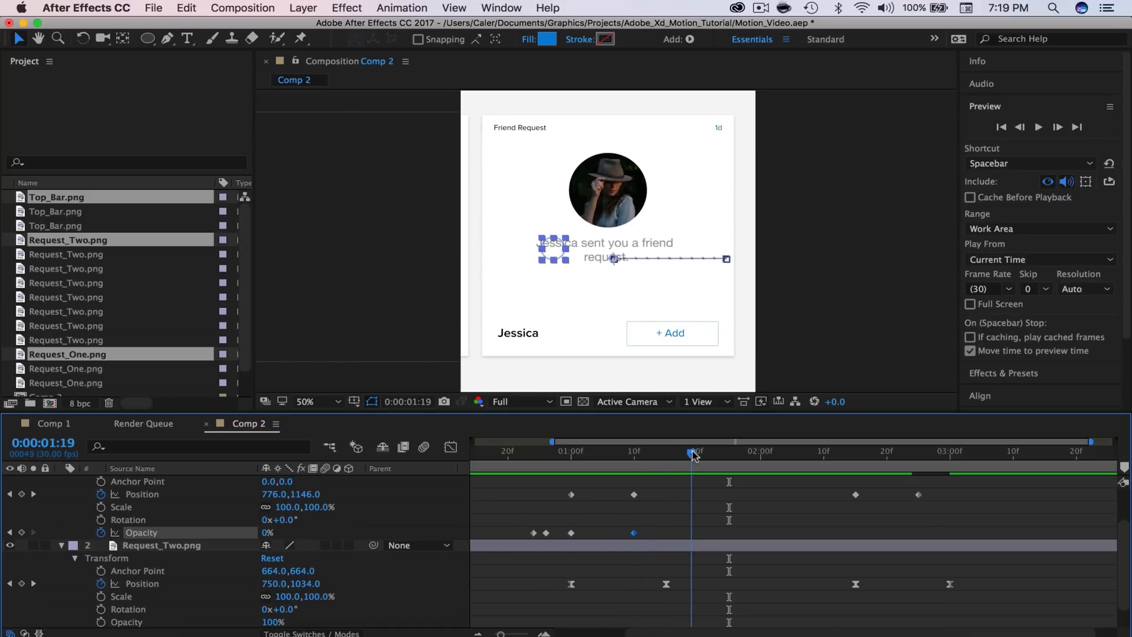
pyautogui.moveTo(694, 456); pyautogui.dragTo(525, 457)
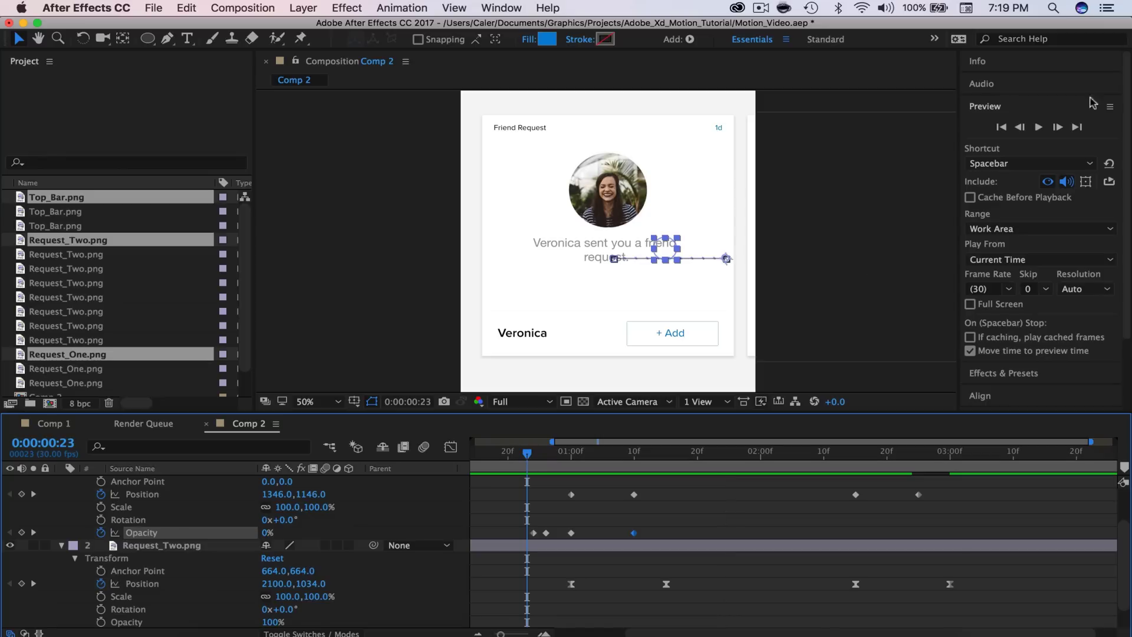
pyautogui.click(1038, 128)
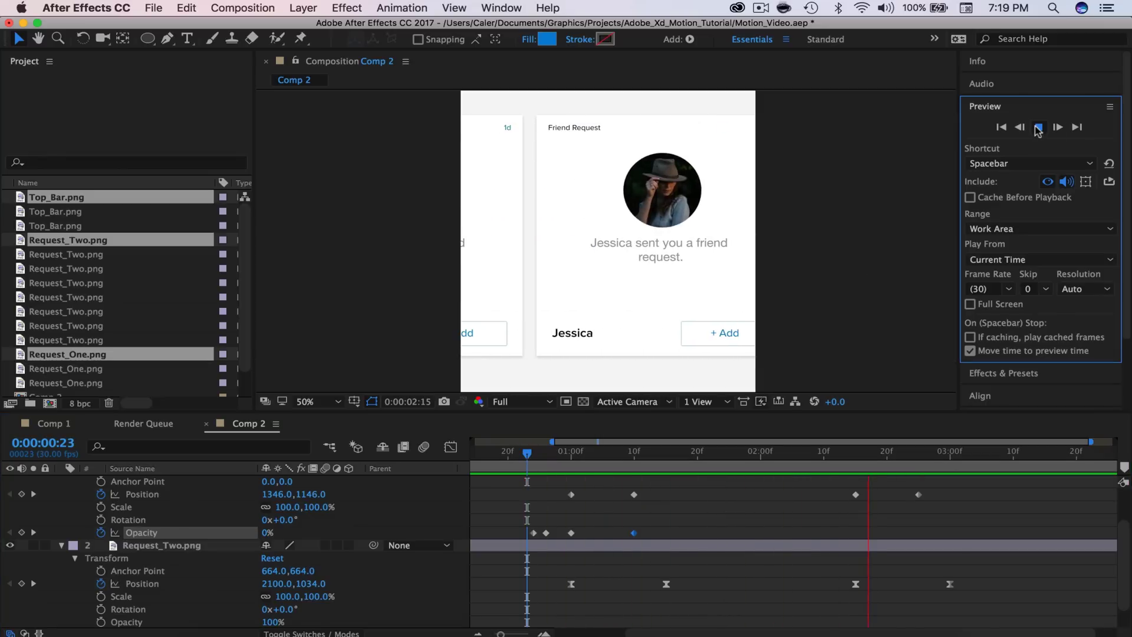
# Add an Opacity keyframe of 0% for the circle at 0:00:02:09, six frames before the return swipe
pyautogui.click(857, 457)
pyautogui.click(858, 459)
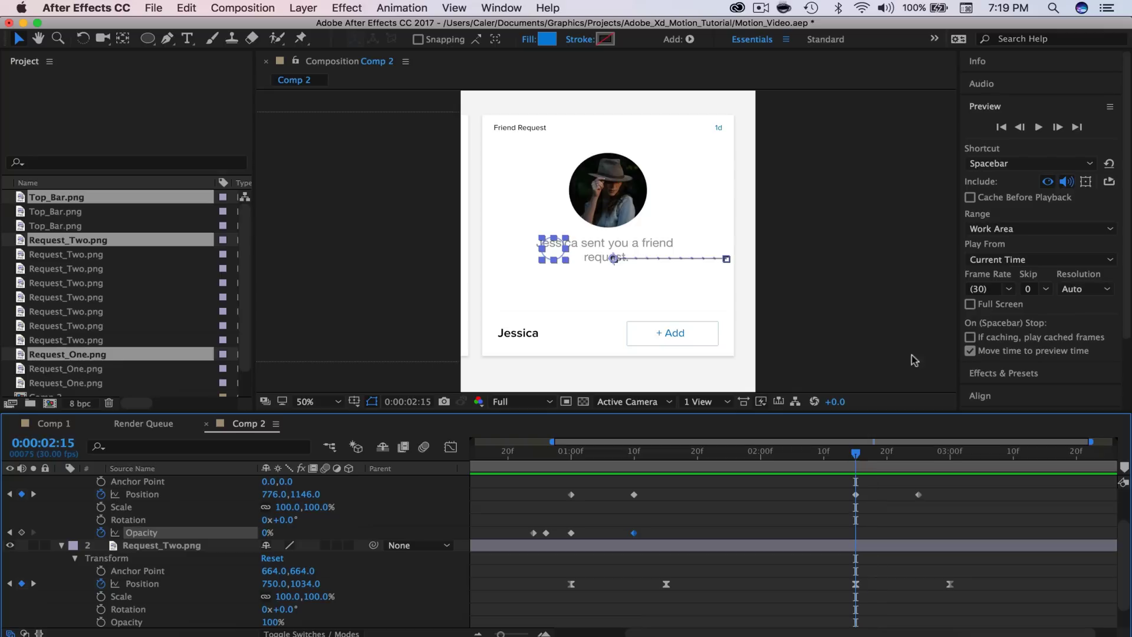
pyautogui.click(1020, 128)
pyautogui.click(1020, 127)
pyautogui.click(1020, 127)
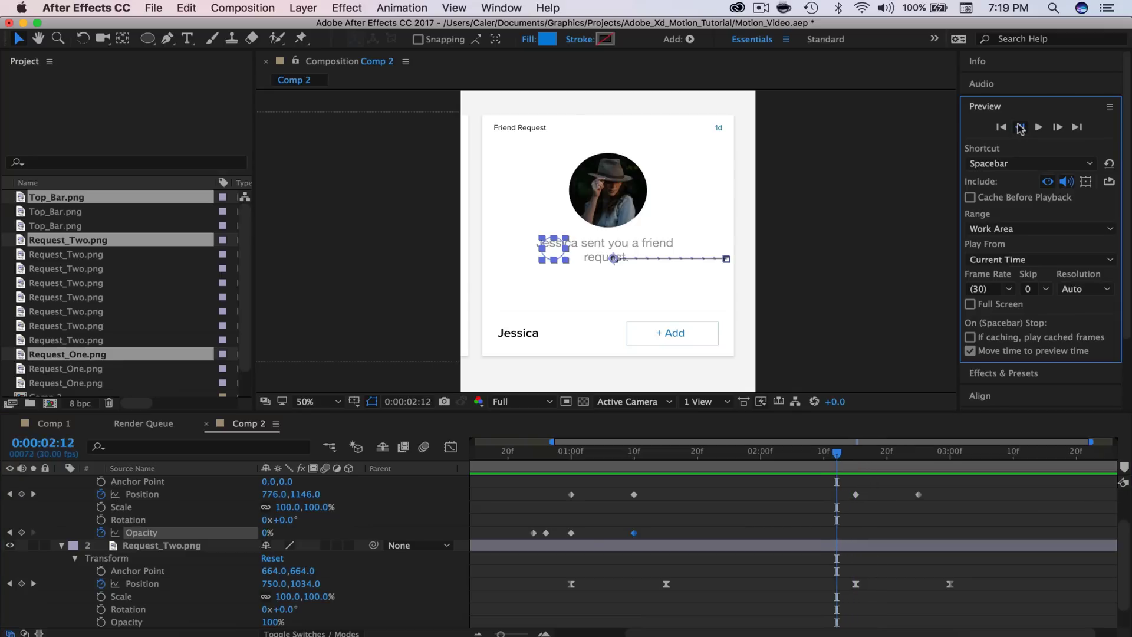
pyautogui.click(1020, 127)
pyautogui.click(1020, 128)
pyautogui.click(1020, 127)
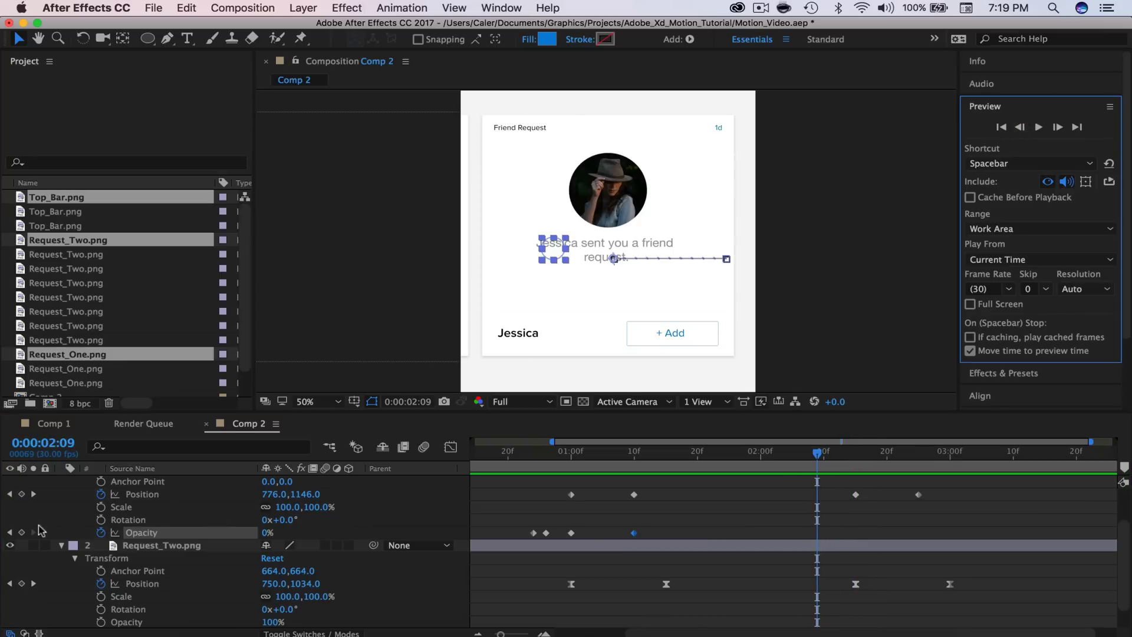
pyautogui.click(21, 533)
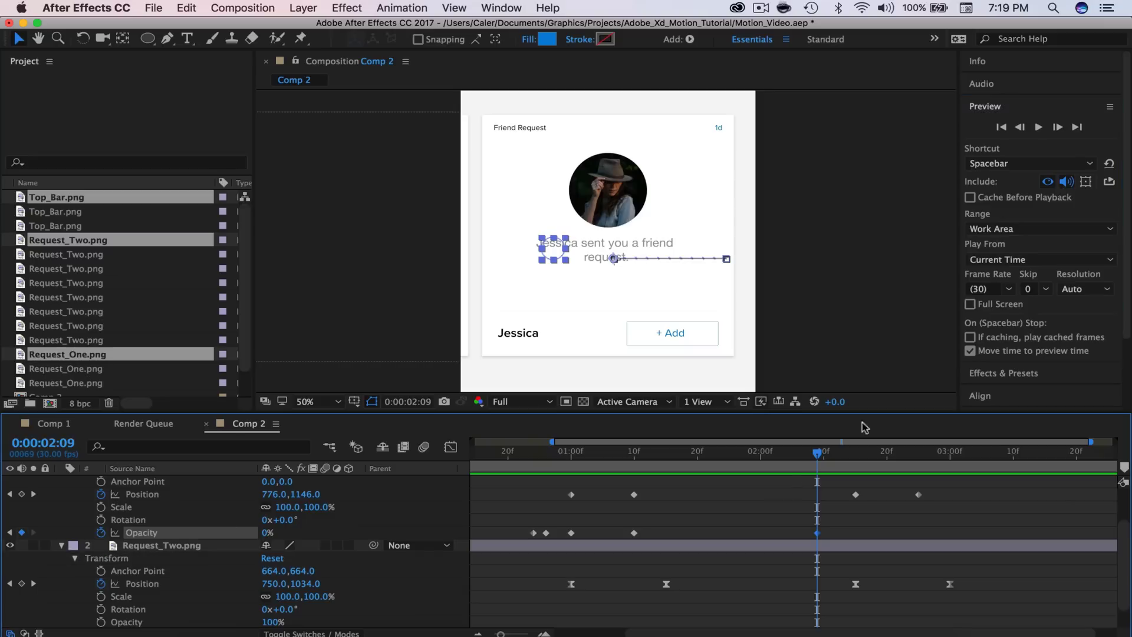
# Set the circle's Opacity to 80% at 0:00:02:11 so it fades in before the return swipe
pyautogui.click(1057, 128)
pyautogui.click(1057, 128)
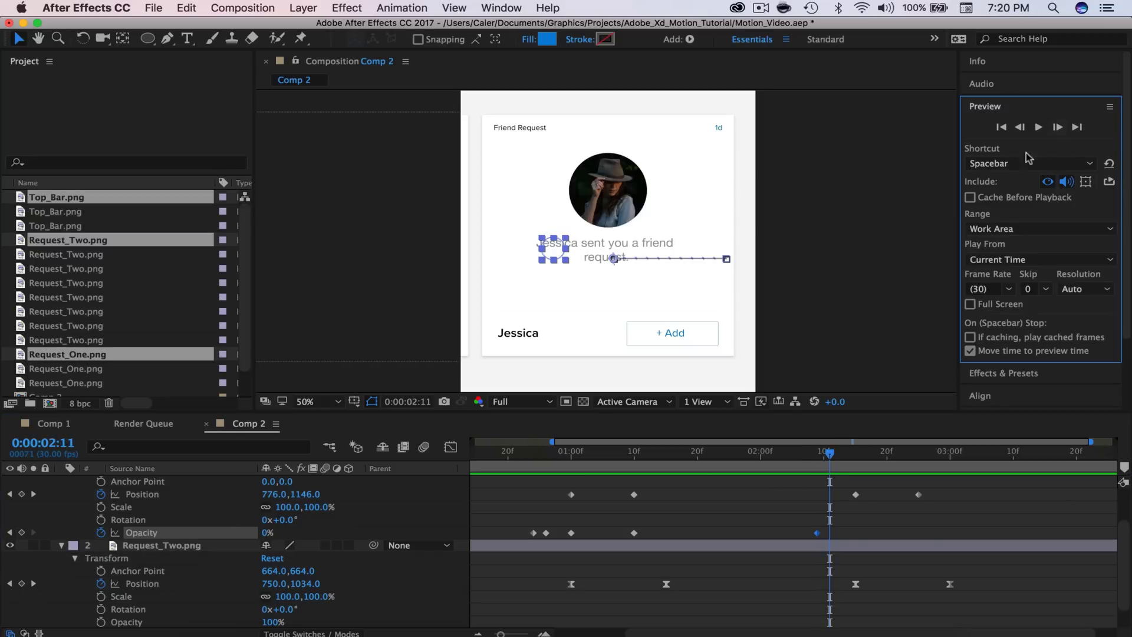
pyautogui.click(268, 532)
pyautogui.write('8')
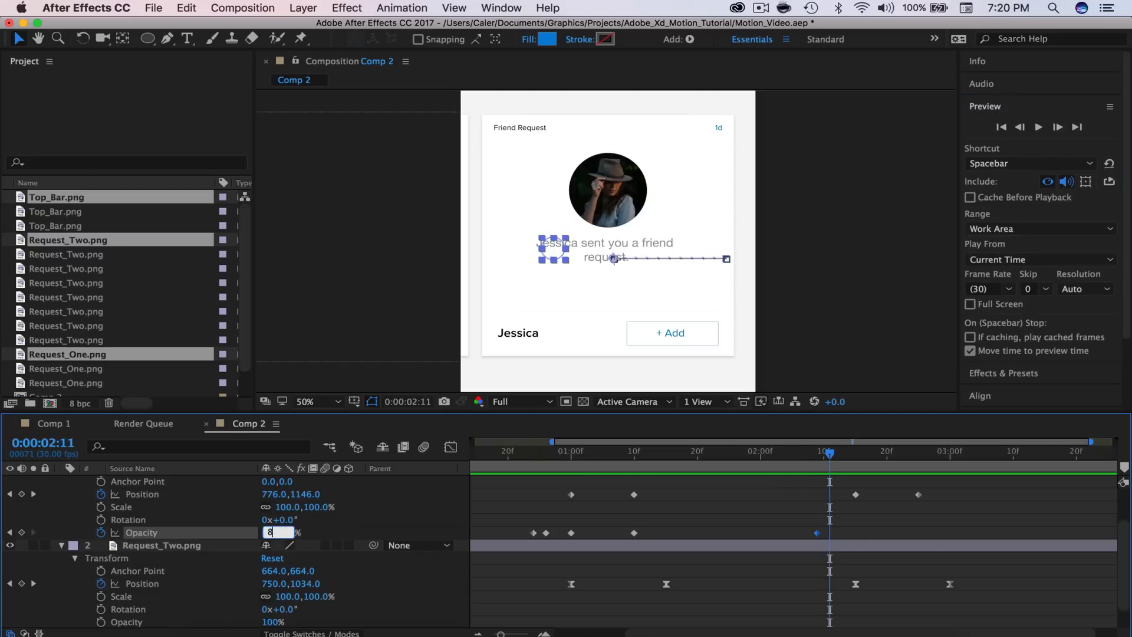
pyautogui.write('0')
pyautogui.press('Return')
# Keyframe the circle's Opacity at 80% at 0:00:02:15 and at 0% at 0:00:02:25 to fade it out during the return swipe
pyautogui.click(855, 463)
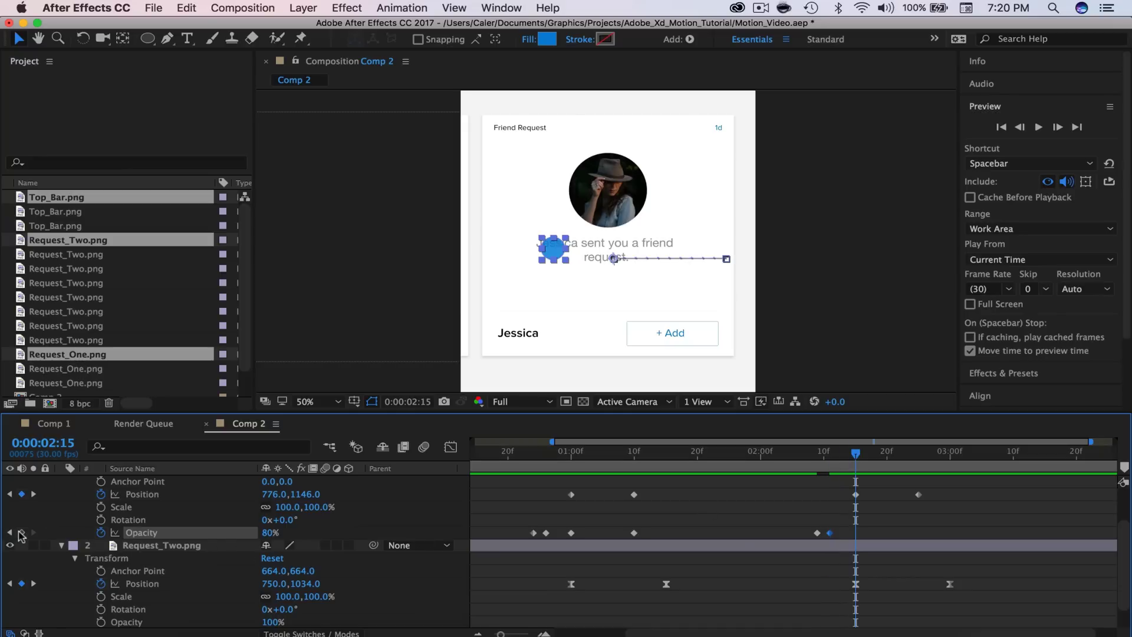
pyautogui.click(21, 532)
pyautogui.click(918, 469)
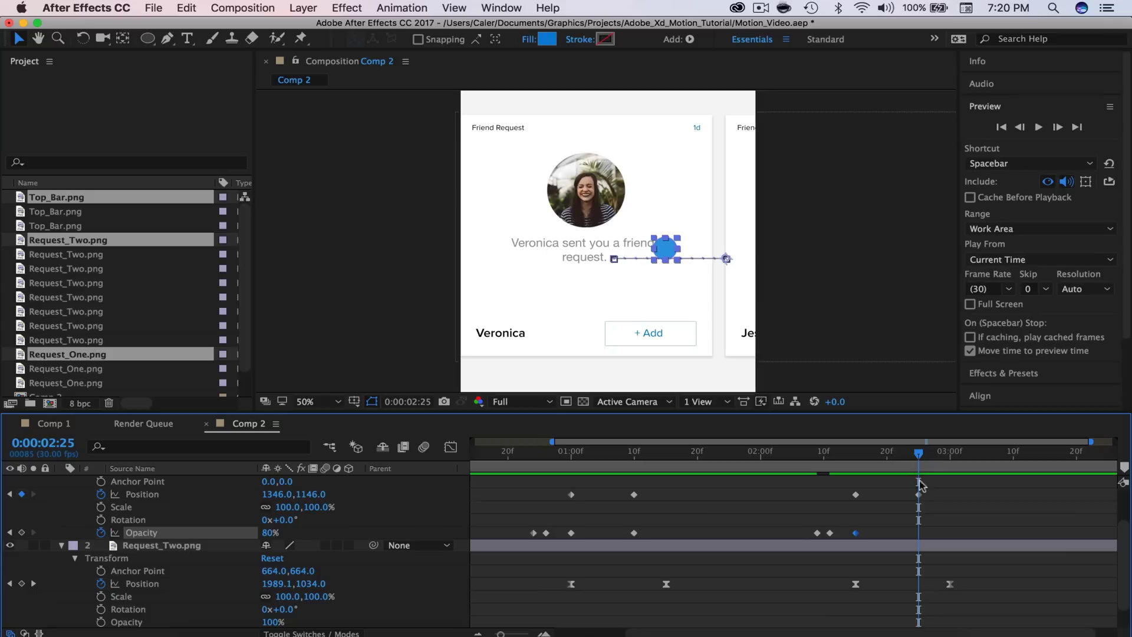
pyautogui.click(265, 534)
pyautogui.write('0')
pyautogui.press('Return')
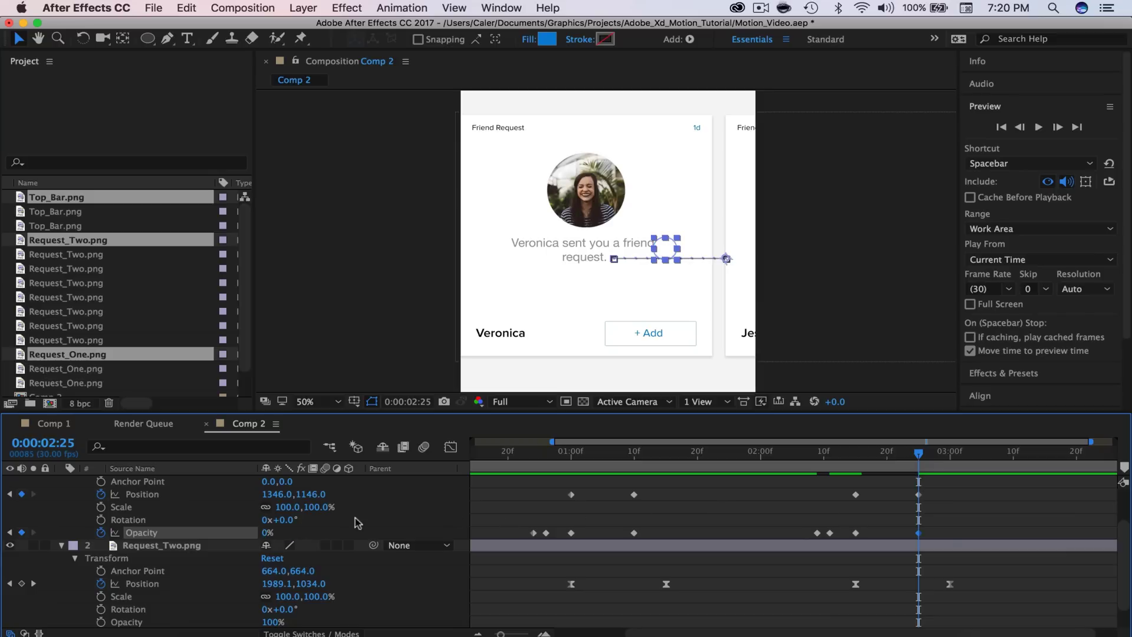
# Preview both swipes with the fading circle from 0:00:00:21
pyautogui.click(514, 455)
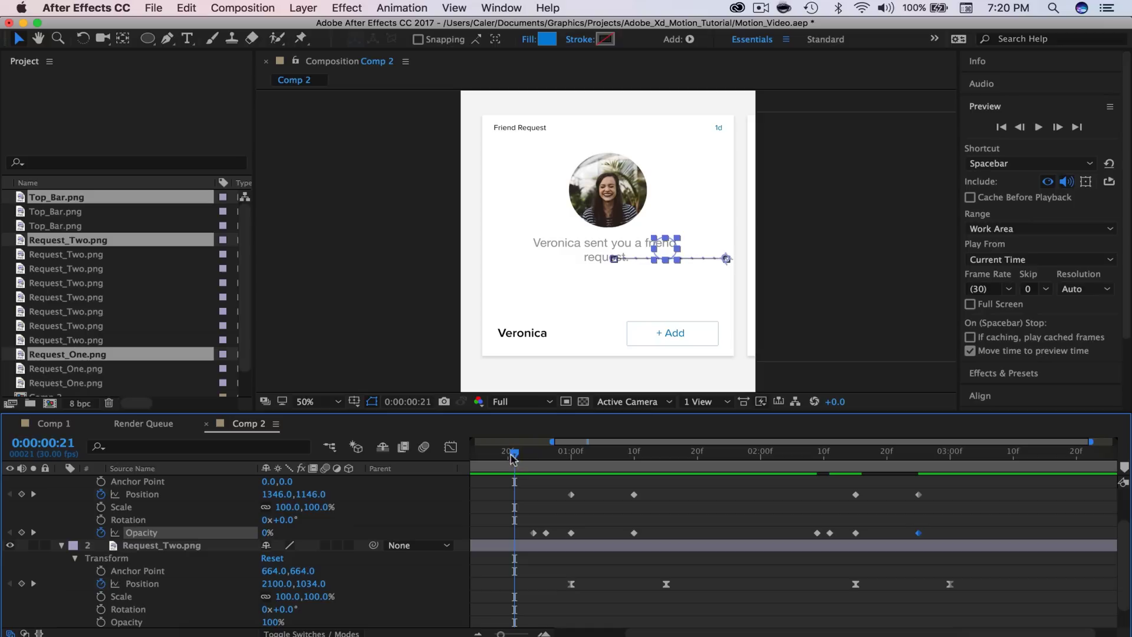
pyautogui.click(1039, 128)
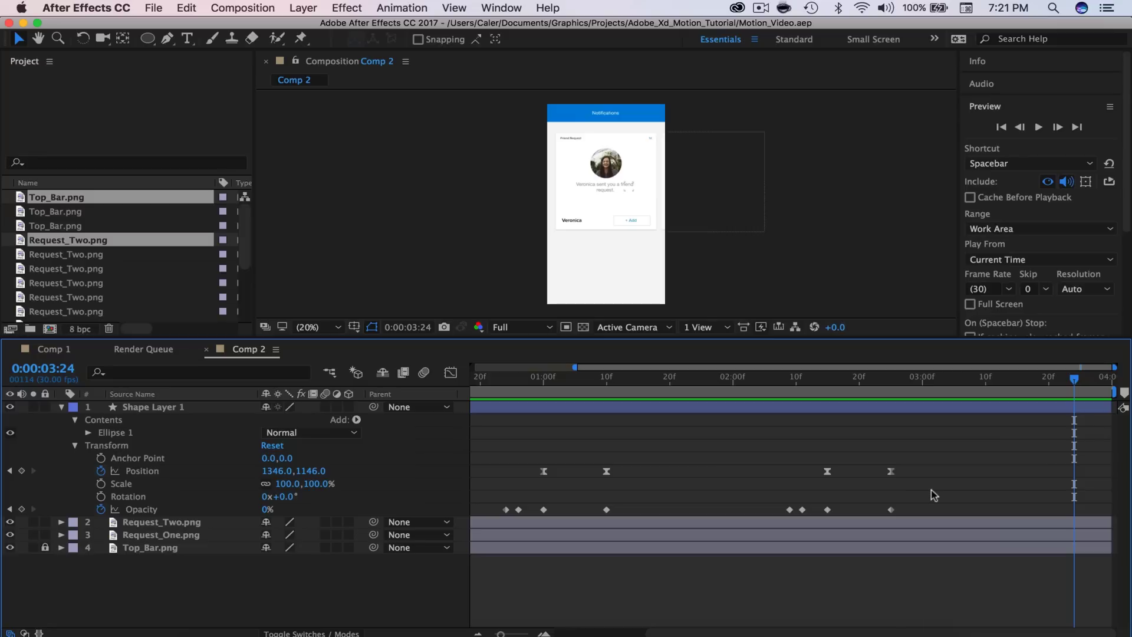
# Apply Easy Ease to all four Position keyframes of the circle's shape layer
pyautogui.moveTo(937, 483)
pyautogui.mouseDown()
pyautogui.moveTo(518, 490)
pyautogui.moveTo(525, 458)
pyautogui.moveTo(622, 451)
pyautogui.mouseUp()
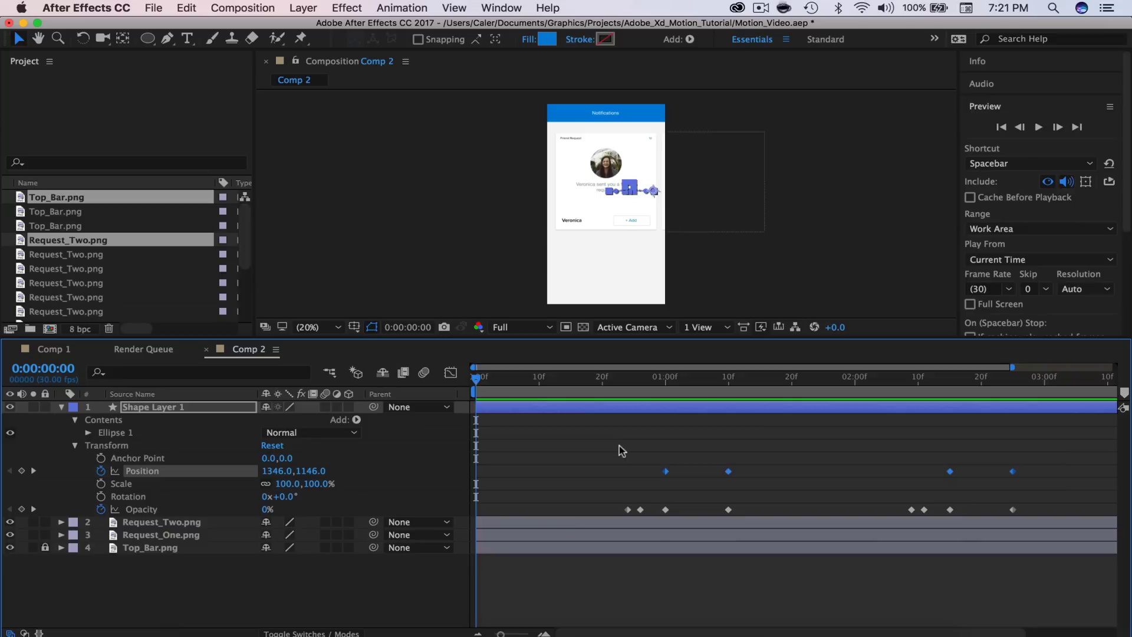
pyautogui.rightClick(665, 476)
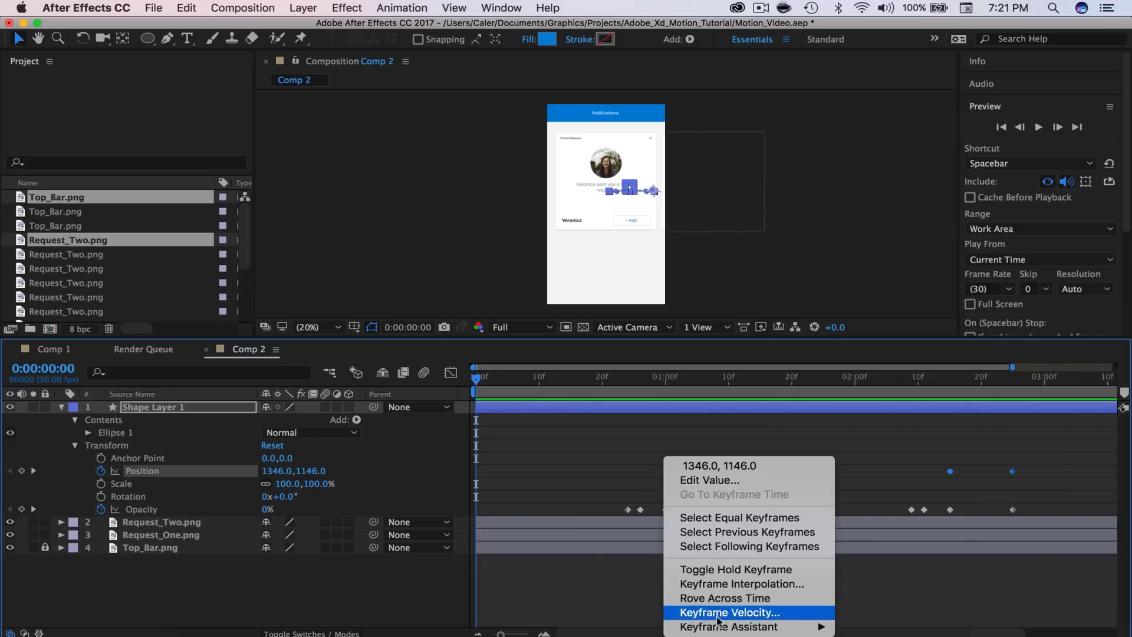
pyautogui.moveTo(746, 625)
pyautogui.click(866, 543)
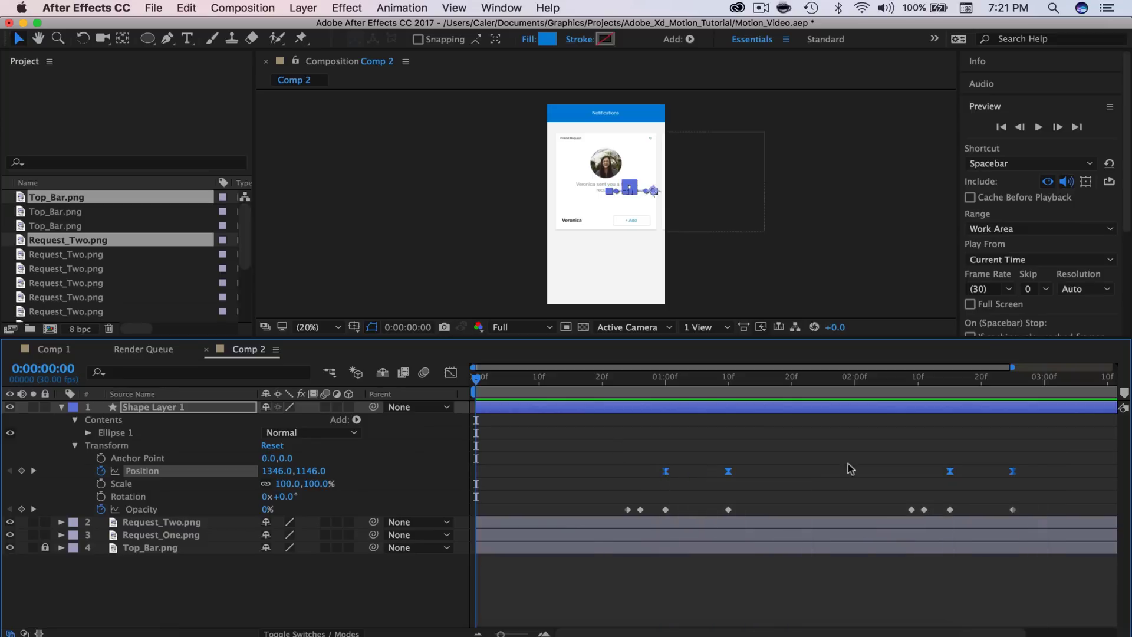
# In the Graph Editor, lengthen the incoming ease of both swipes' end Position keyframes so the circle's speed peaks early and tapers off
pyautogui.hotkey('shift', 'F3')
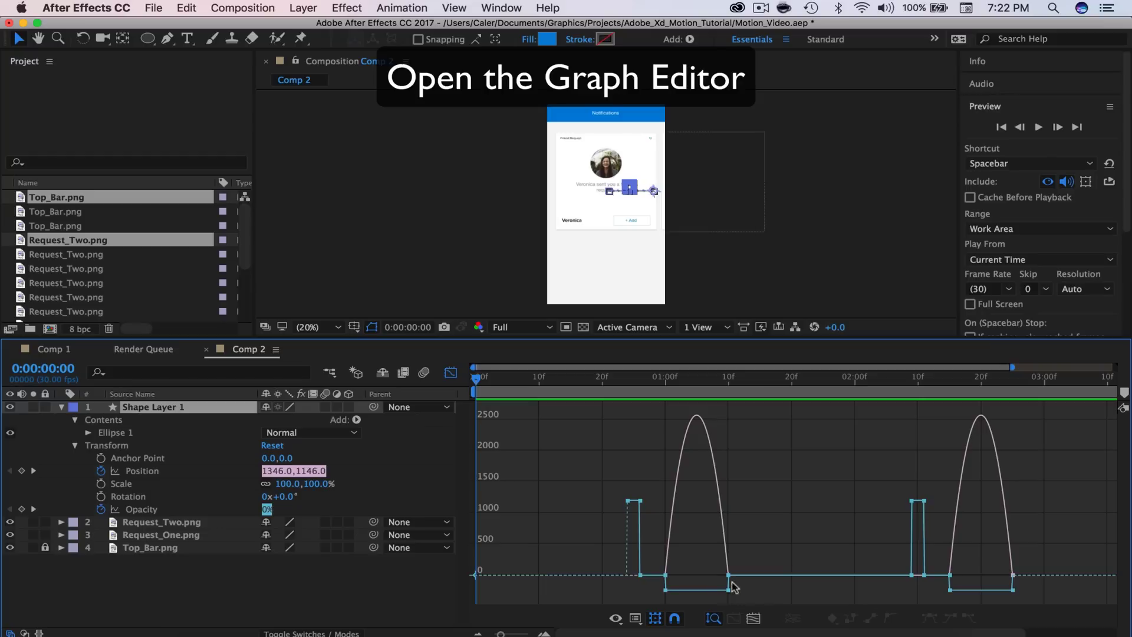
pyautogui.click(726, 569)
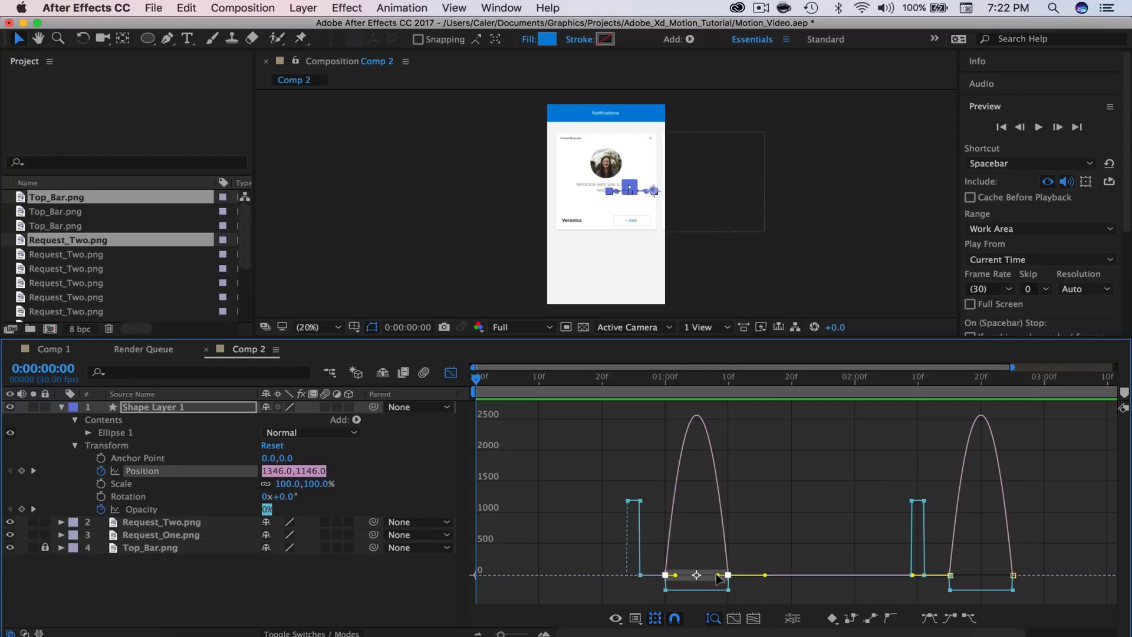
pyautogui.moveTo(717, 575); pyautogui.dragTo(718, 575)
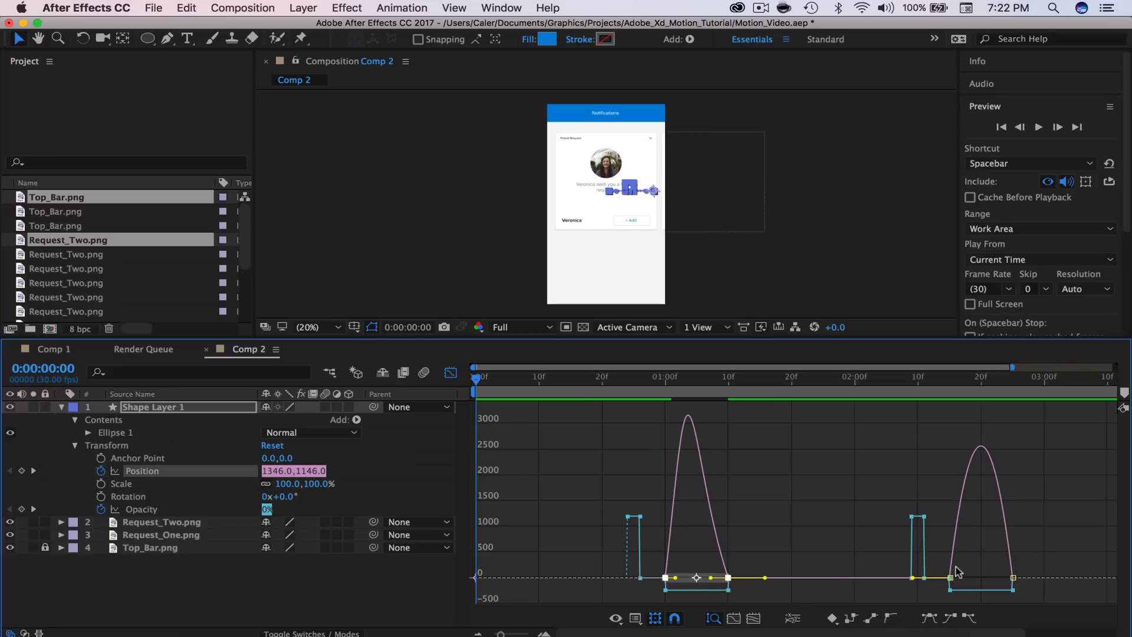
pyautogui.keyDown('shift'); pyautogui.click(1001, 577); pyautogui.keyUp('shift')
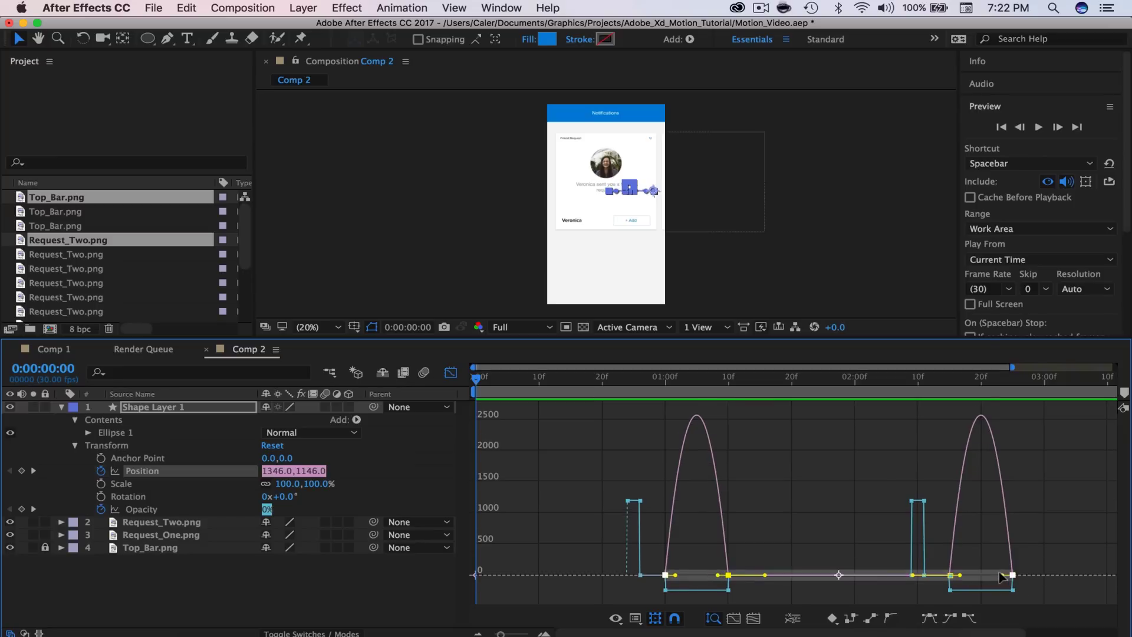
pyautogui.moveTo(1001, 576); pyautogui.dragTo(981, 577)
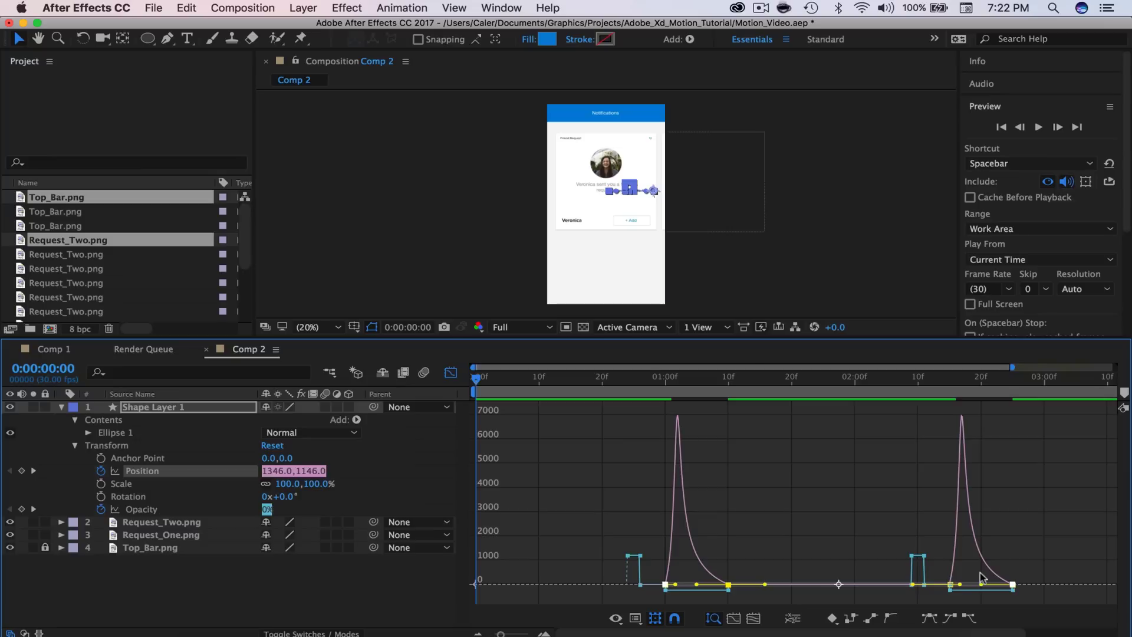
# Preview both swipes with the adjusted easing from 0:00:00:29 and collapse the circle layer's properties
pyautogui.click(658, 381)
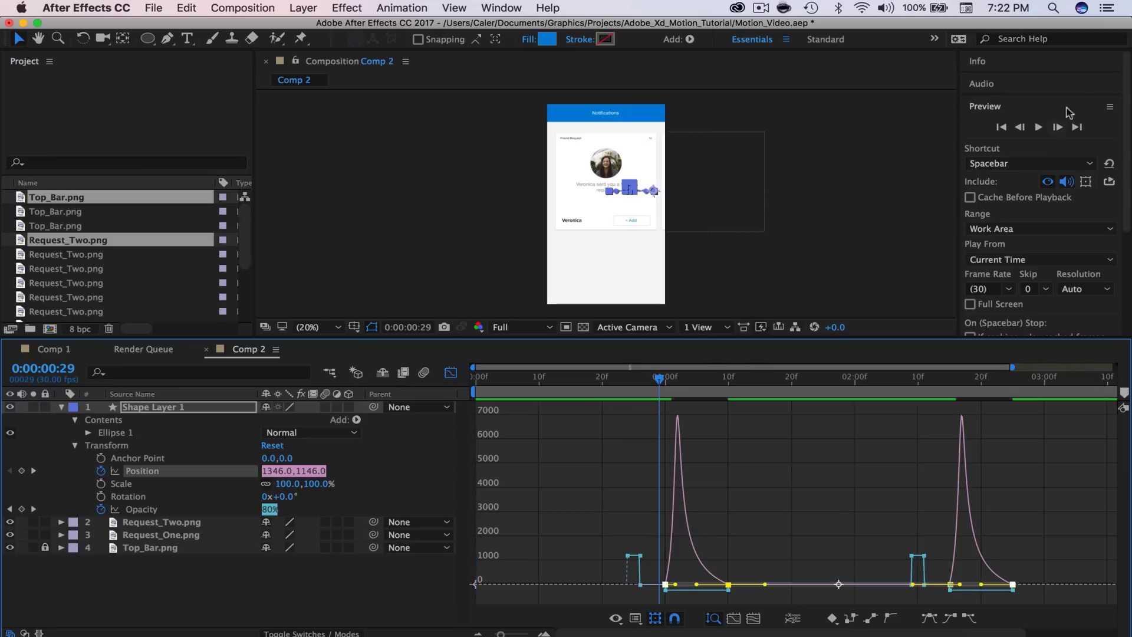
pyautogui.click(1040, 128)
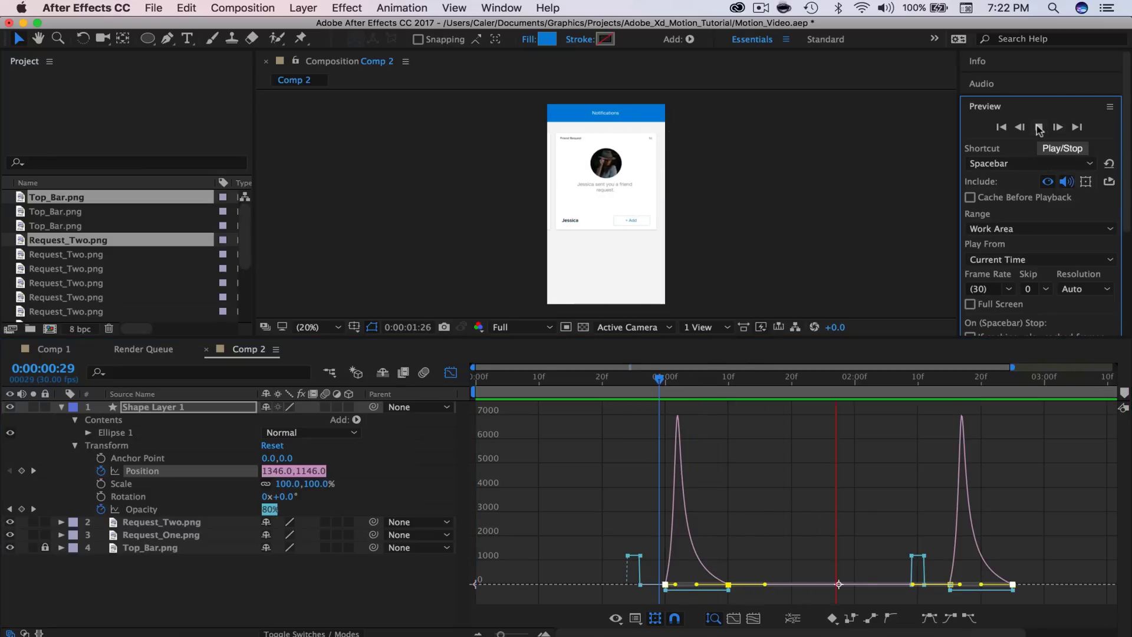
pyautogui.click(1040, 128)
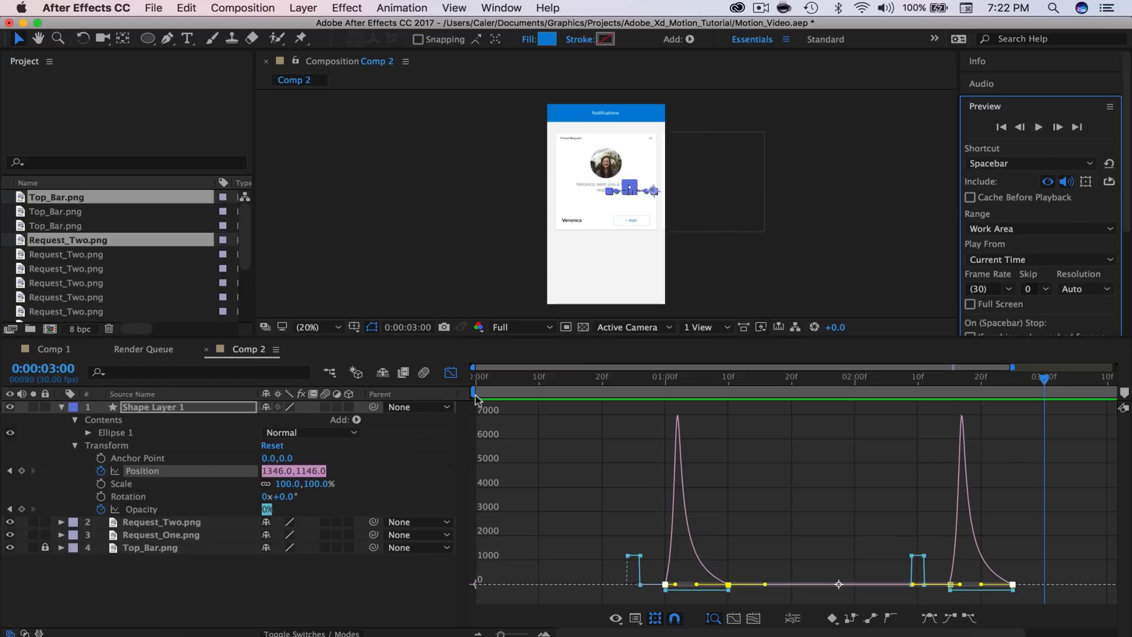
pyautogui.click(61, 407)
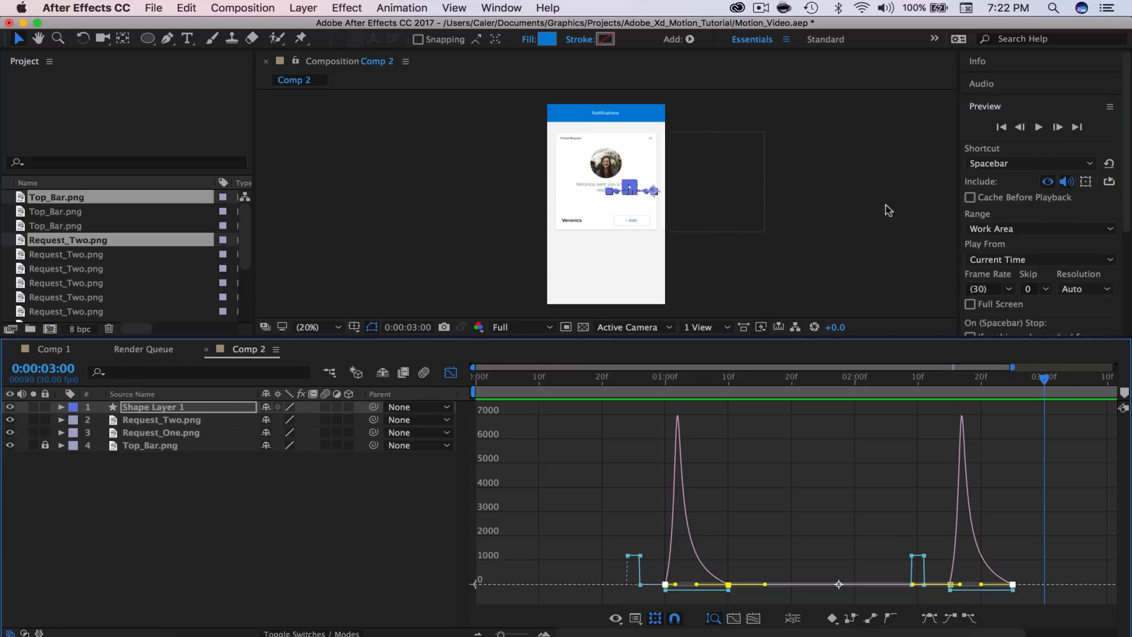